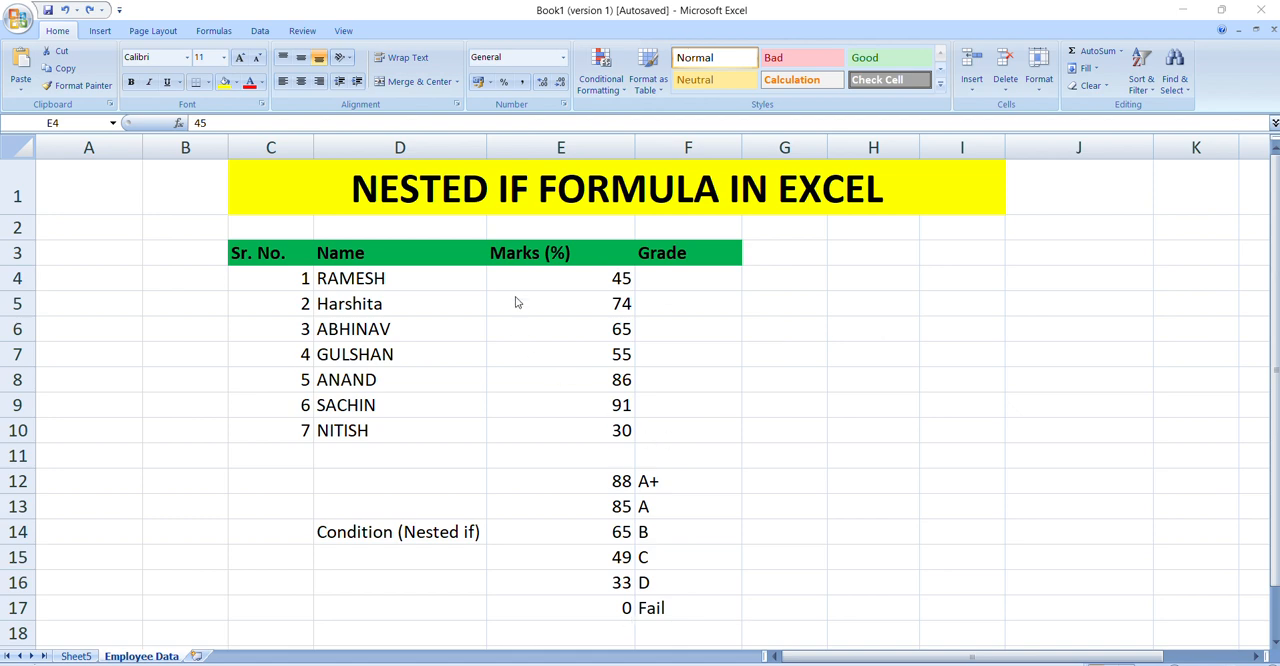
Step: Examine the students' marks in E4:E10 alongside the Grade cells in F4:F10 that need filling
{"action": "left_click", "coordinate": [566, 283]}
{"action": "left_click", "coordinate": [570, 322]}
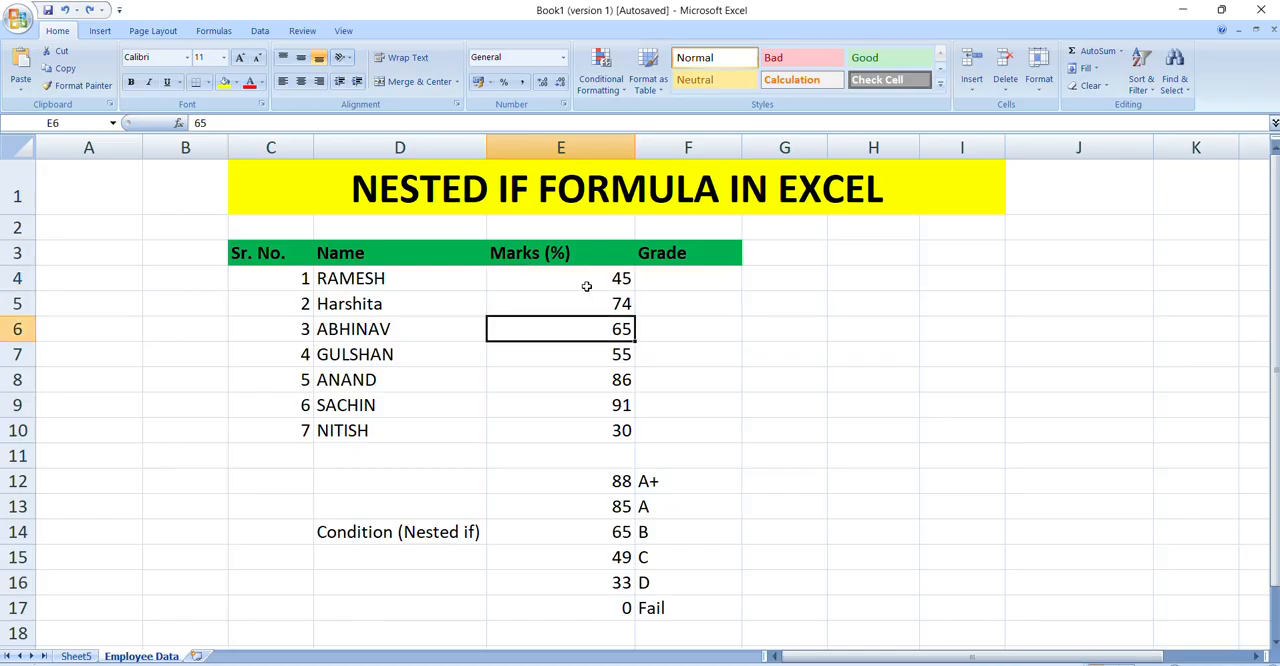
{"action": "left_click", "coordinate": [589, 283]}
{"action": "left_click_drag", "start_coordinate": [589, 283], "coordinate": [612, 428]}
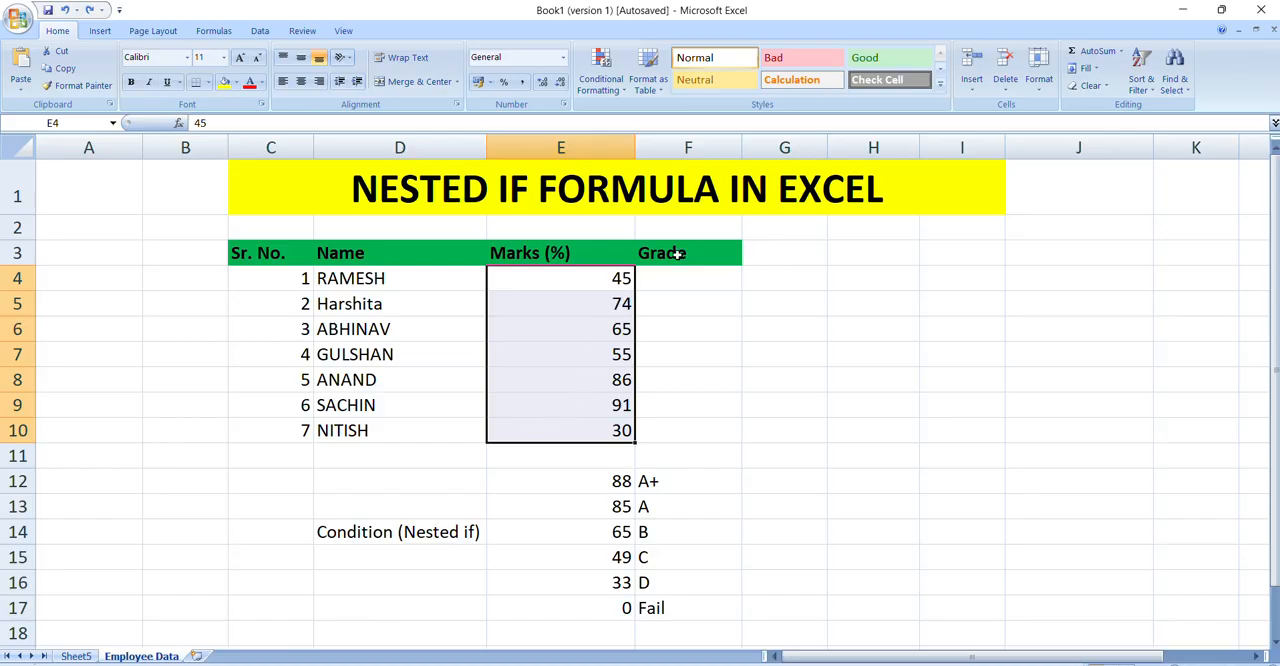
{"action": "left_click_drag", "start_coordinate": [656, 273], "coordinate": [651, 404]}
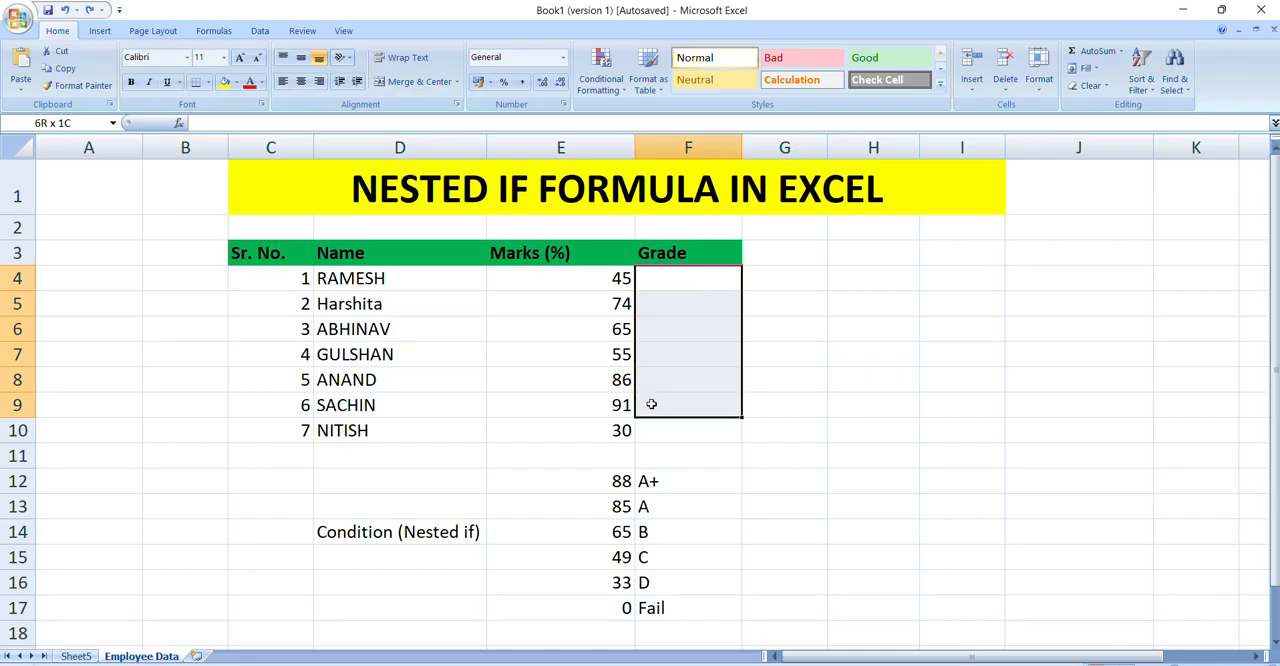
{"action": "left_click_drag", "start_coordinate": [651, 404], "coordinate": [651, 404]}
{"action": "left_click", "coordinate": [652, 430]}
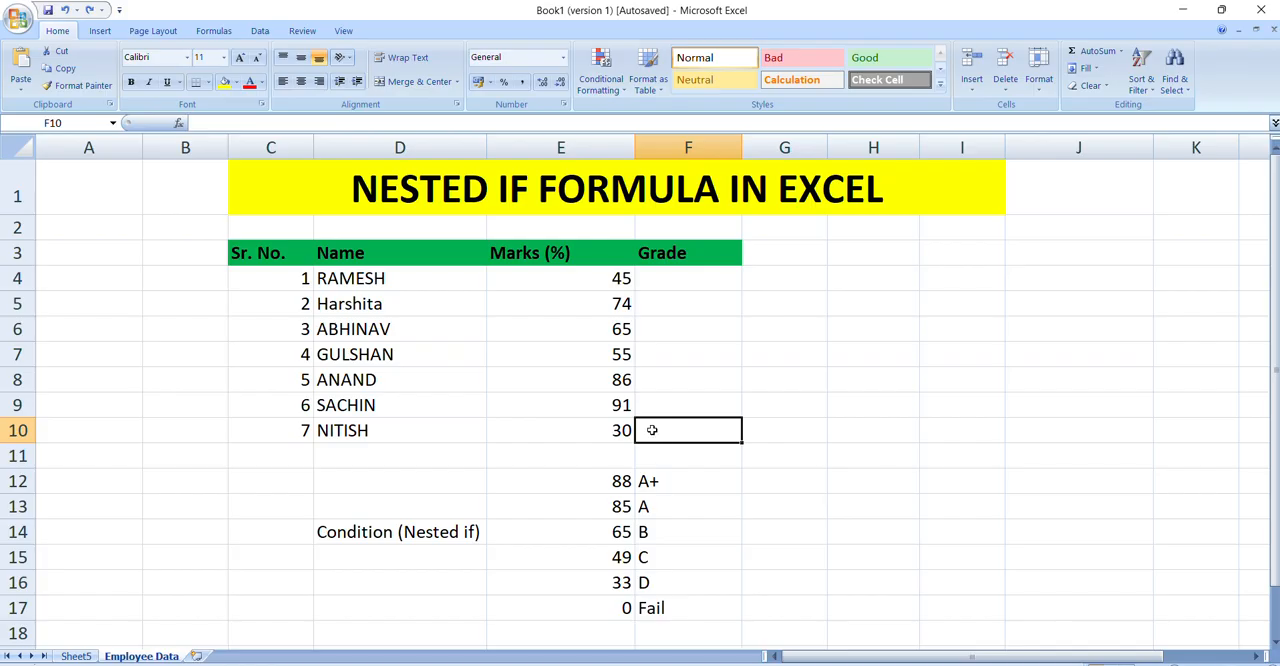
{"action": "left_click", "coordinate": [620, 432]}
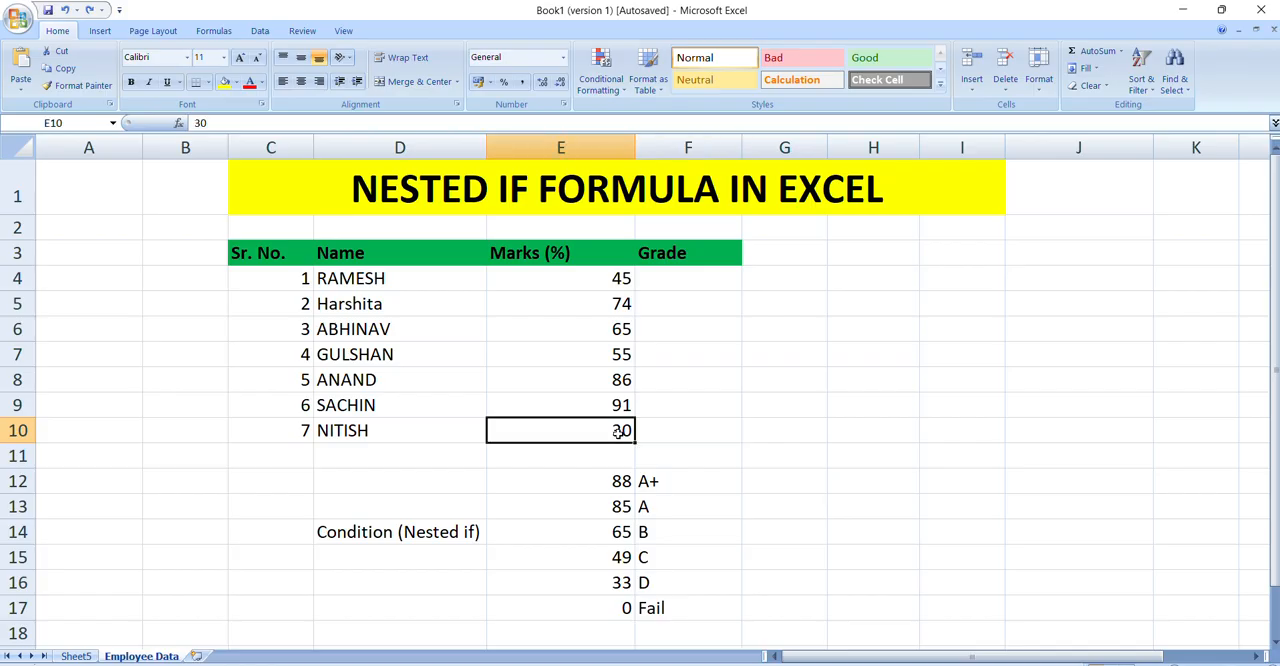
{"action": "left_click_drag", "start_coordinate": [646, 400], "coordinate": [658, 282]}
{"action": "left_click", "coordinate": [626, 289]}
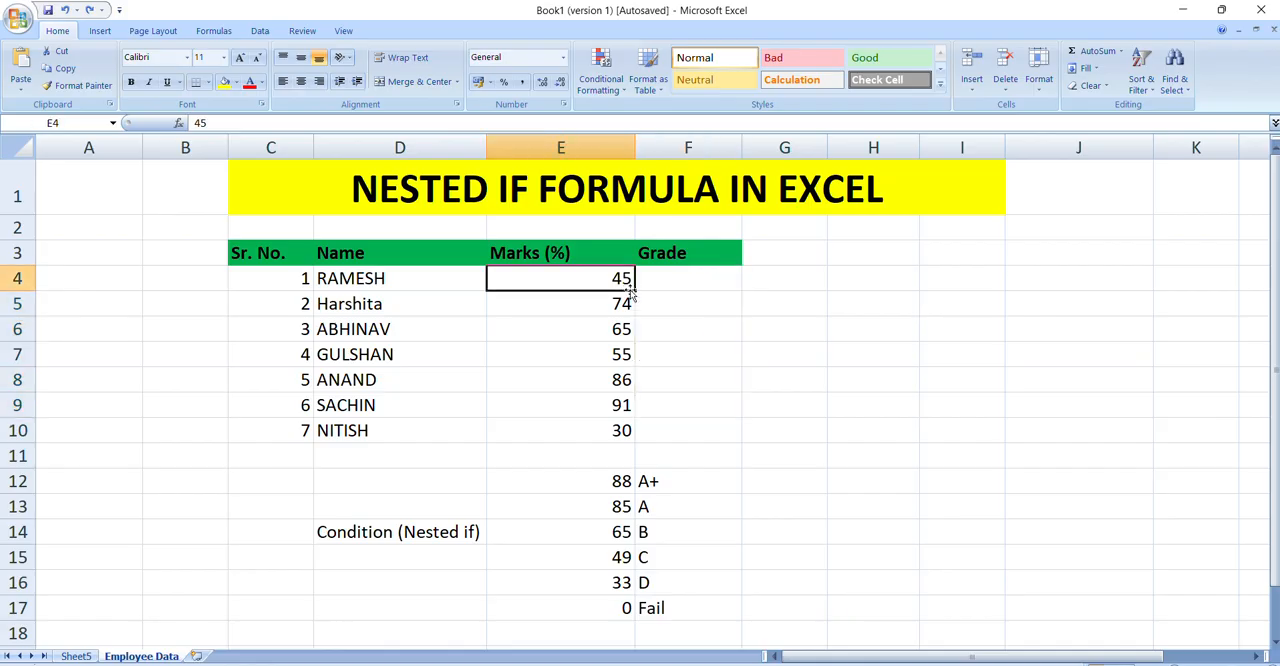
{"action": "left_click", "coordinate": [662, 281]}
{"action": "left_click", "coordinate": [612, 328]}
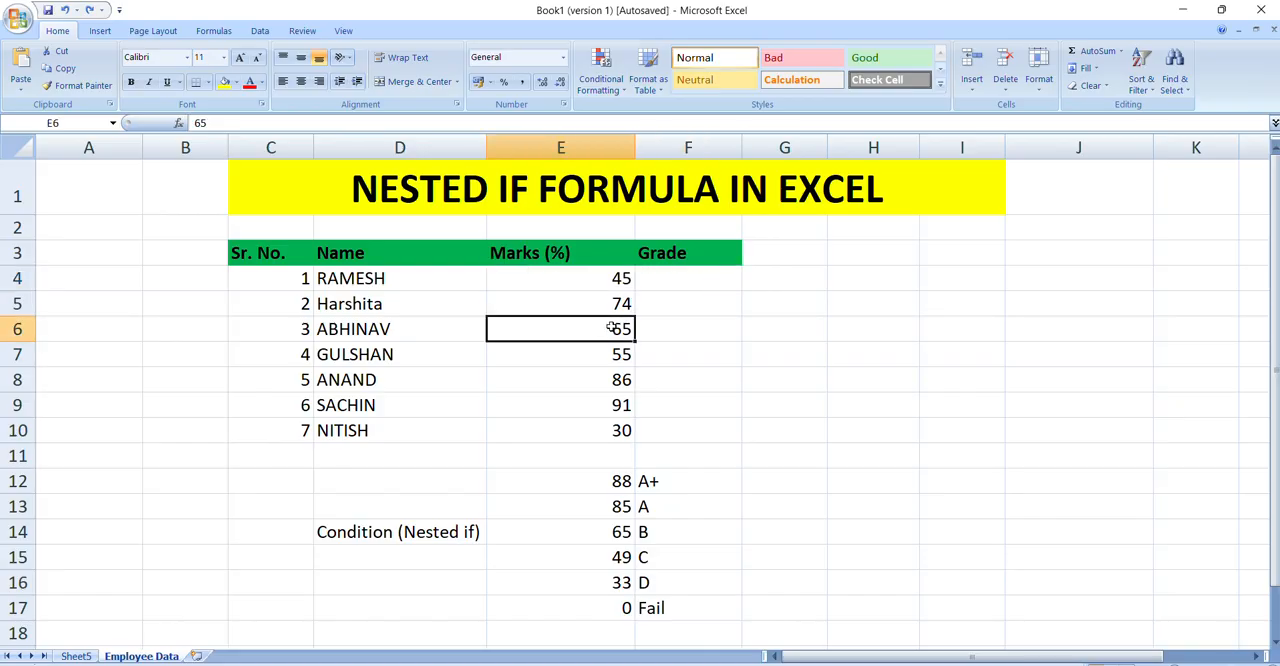
{"action": "left_click", "coordinate": [672, 286]}
{"action": "left_click", "coordinate": [667, 367]}
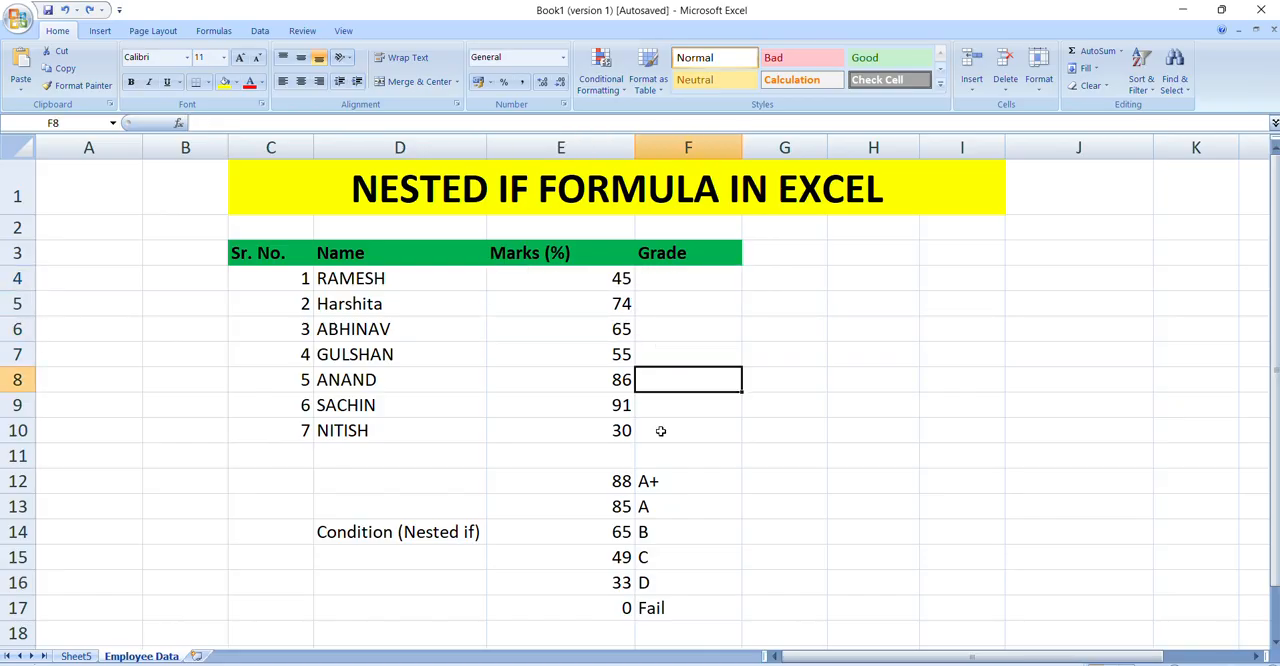
{"action": "left_click", "coordinate": [660, 430]}
{"action": "left_click", "coordinate": [547, 434]}
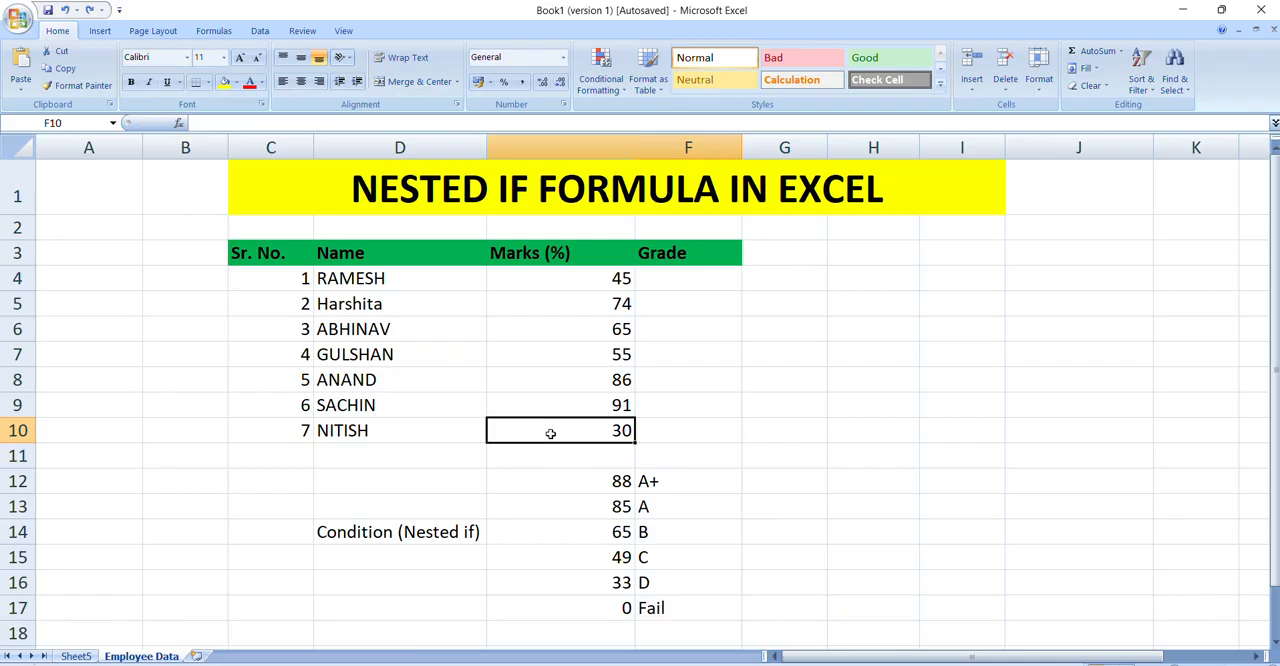
{"action": "left_click", "coordinate": [671, 382]}
{"action": "left_click", "coordinate": [587, 331]}
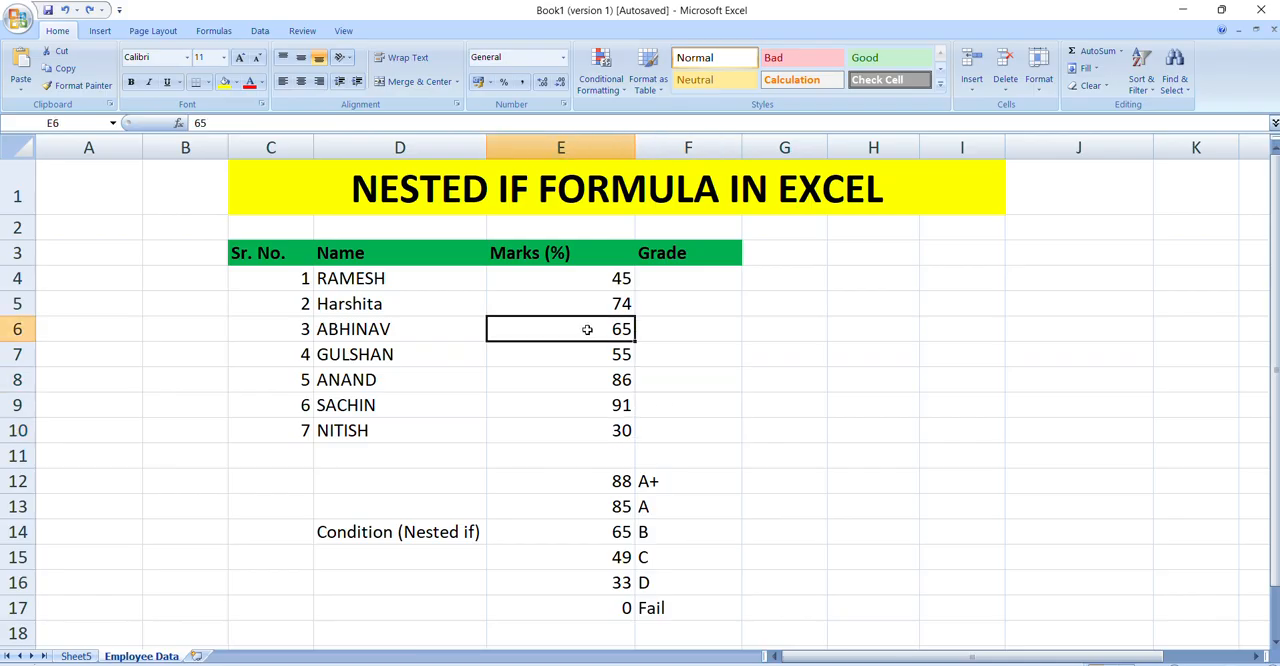
{"action": "left_click", "coordinate": [592, 398]}
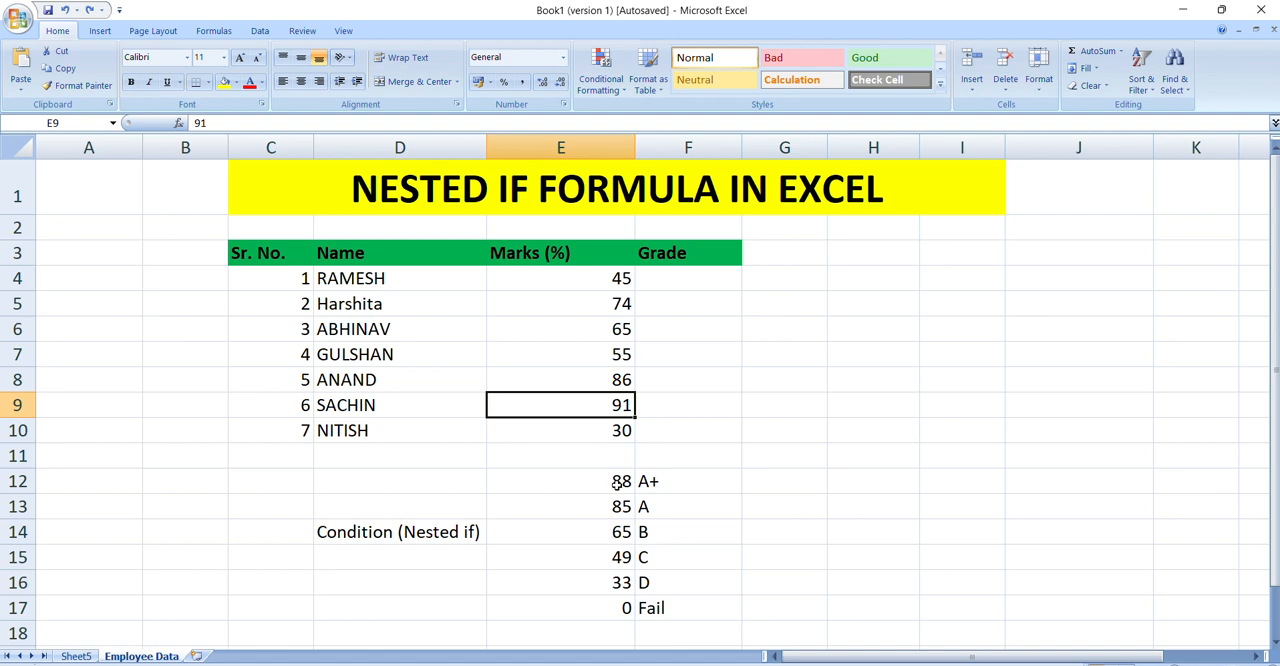
Step: Examine the grading conditions in E12:F17, comparing each pair of mark thresholds with its grade
{"action": "left_click_drag", "start_coordinate": [618, 483], "coordinate": [609, 588]}
{"action": "left_click", "coordinate": [620, 383]}
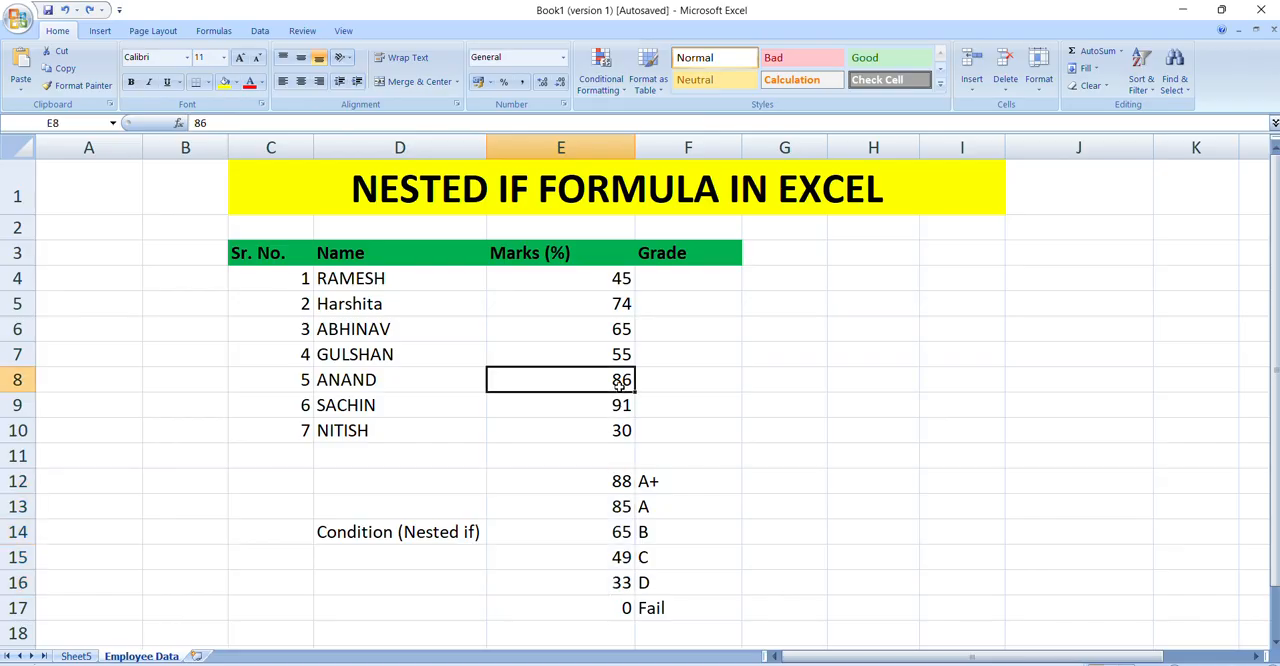
{"action": "left_click", "coordinate": [612, 476]}
{"action": "left_click", "coordinate": [610, 512]}
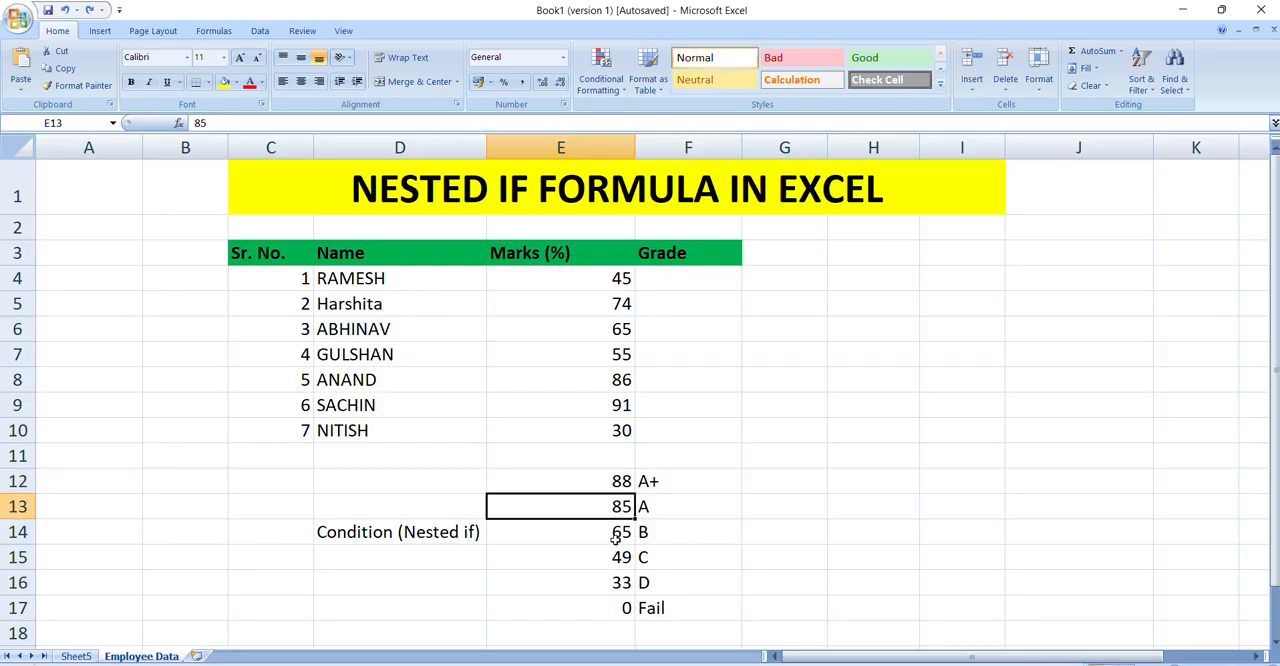
{"action": "left_click", "coordinate": [613, 540]}
{"action": "left_click", "coordinate": [614, 553]}
{"action": "left_click", "coordinate": [605, 477]}
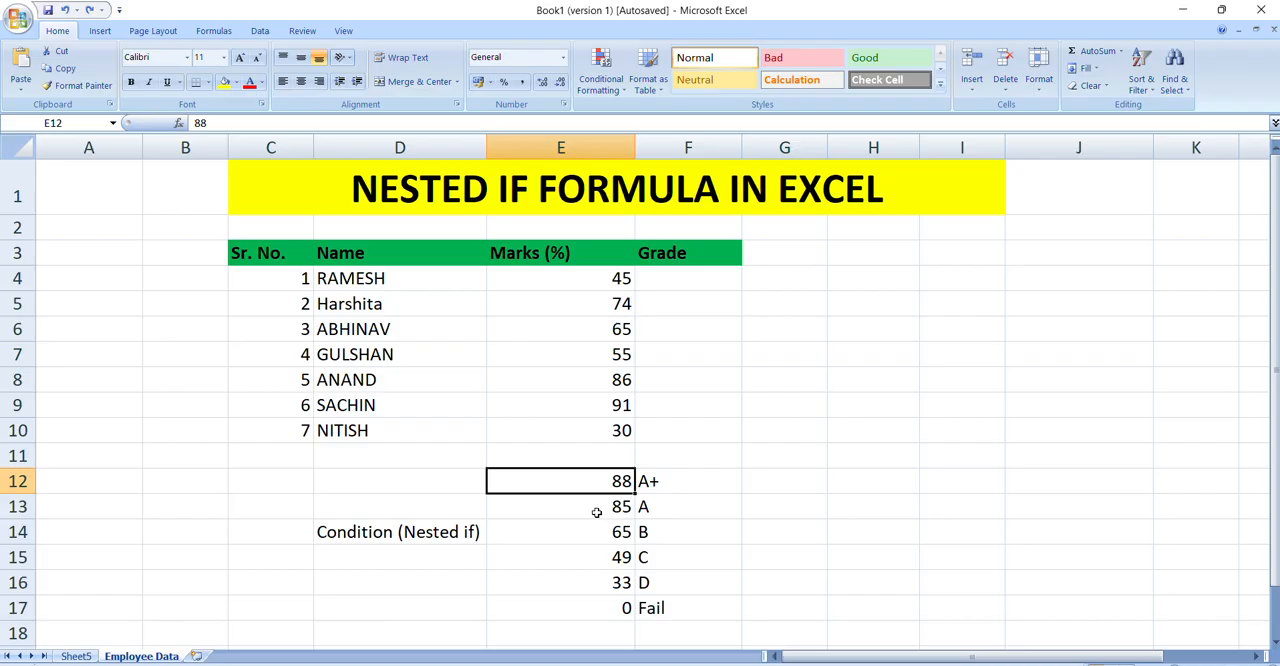
{"action": "left_click", "coordinate": [596, 512]}
{"action": "left_click", "coordinate": [603, 475]}
{"action": "left_click", "coordinate": [640, 512]}
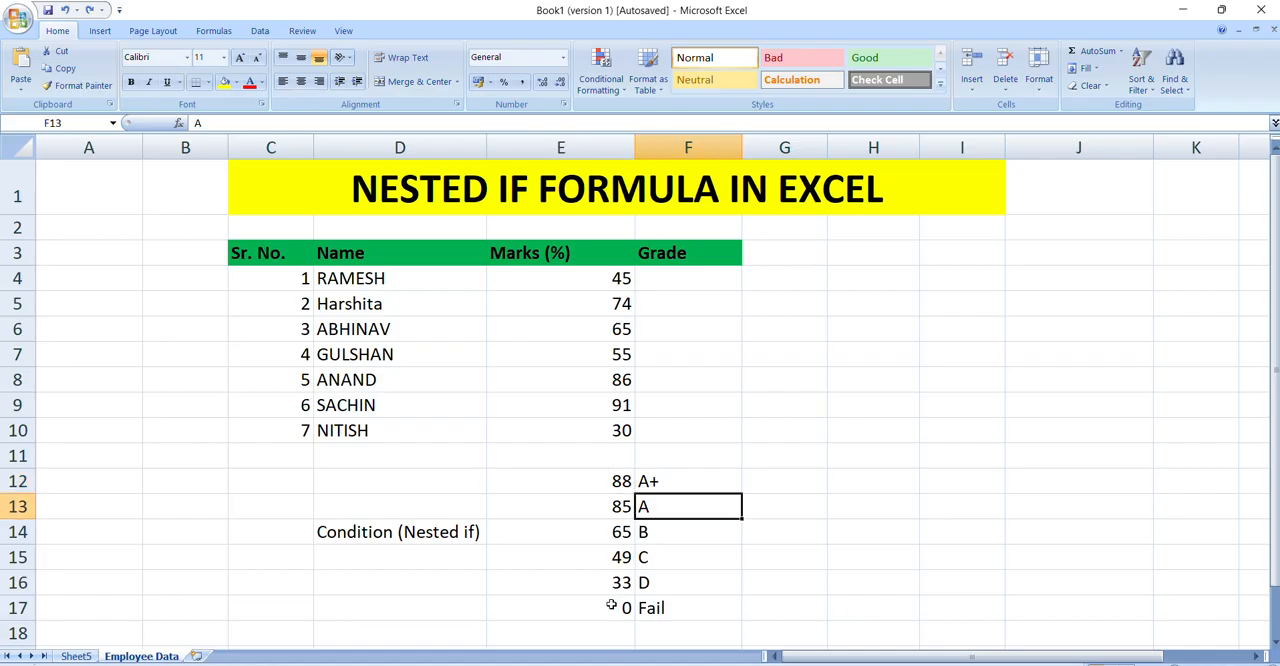
{"action": "left_click_drag", "start_coordinate": [614, 608], "coordinate": [614, 582]}
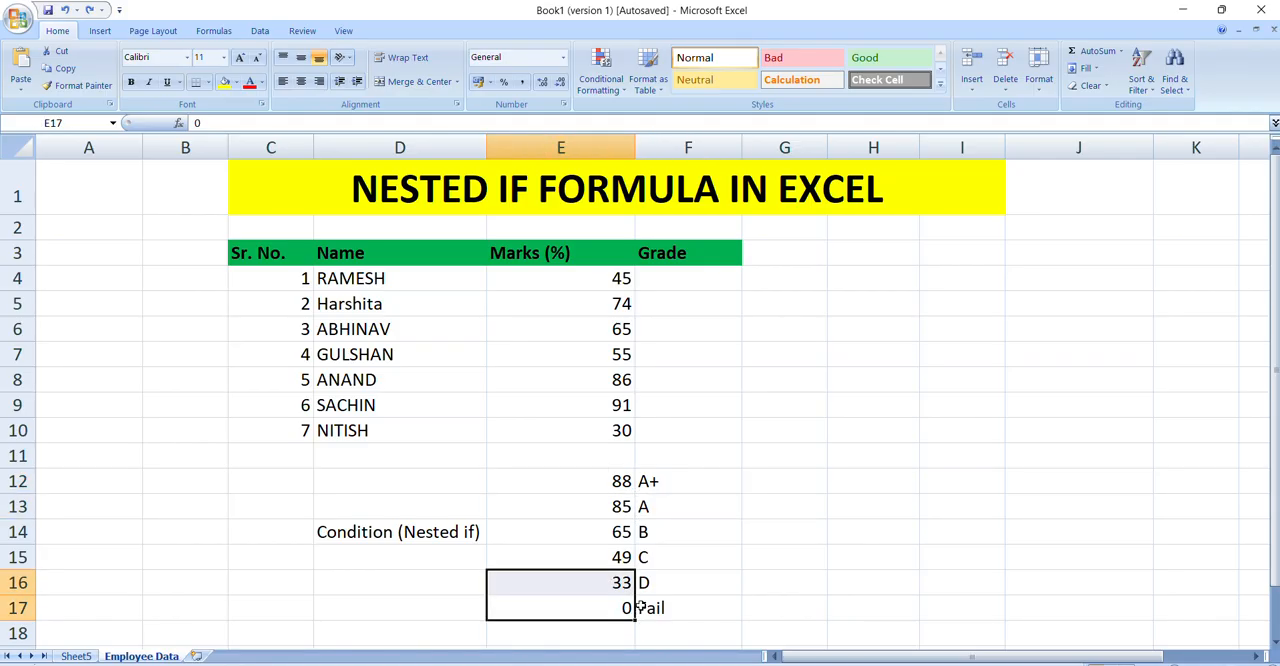
{"action": "left_click_drag", "start_coordinate": [612, 585], "coordinate": [613, 557]}
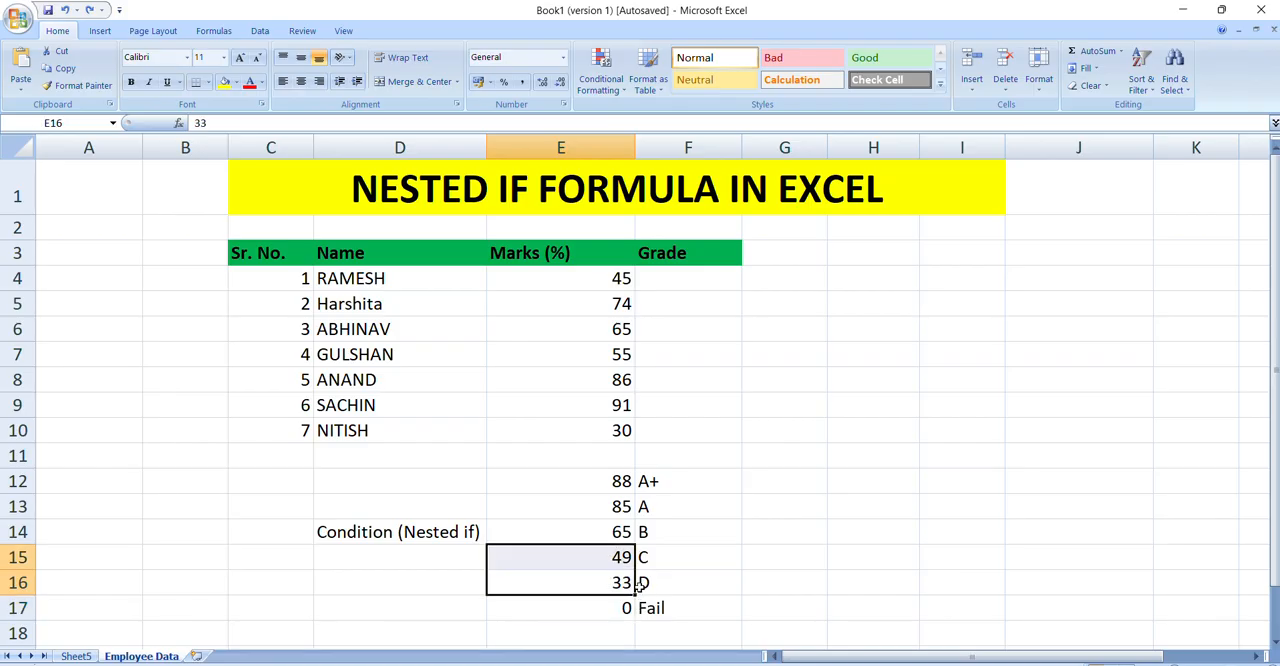
{"action": "left_click_drag", "start_coordinate": [613, 552], "coordinate": [629, 485]}
{"action": "left_click", "coordinate": [622, 532]}
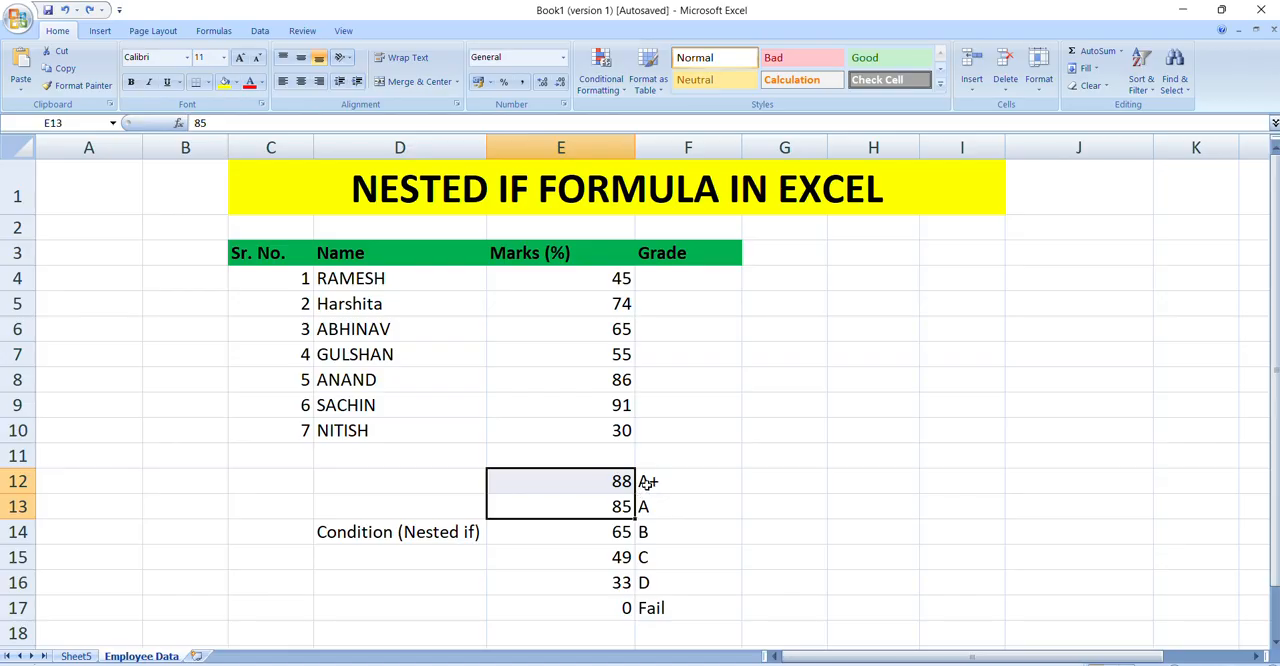
{"action": "left_click", "coordinate": [621, 482]}
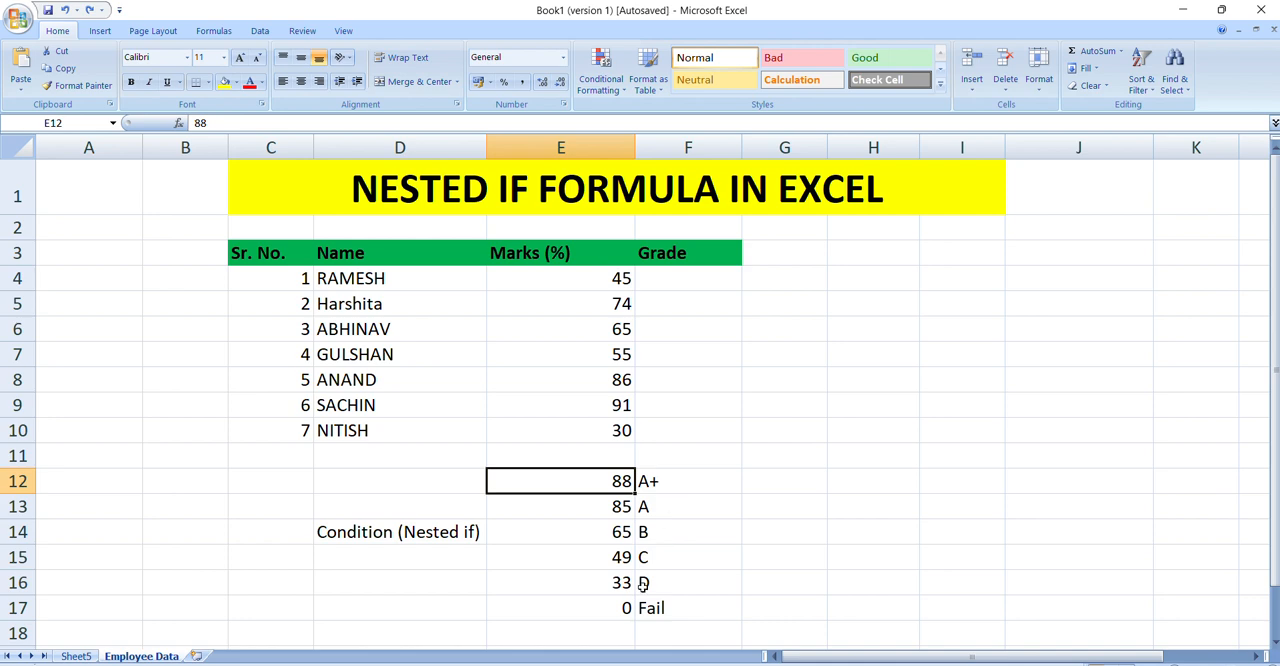
{"action": "left_click", "coordinate": [630, 610]}
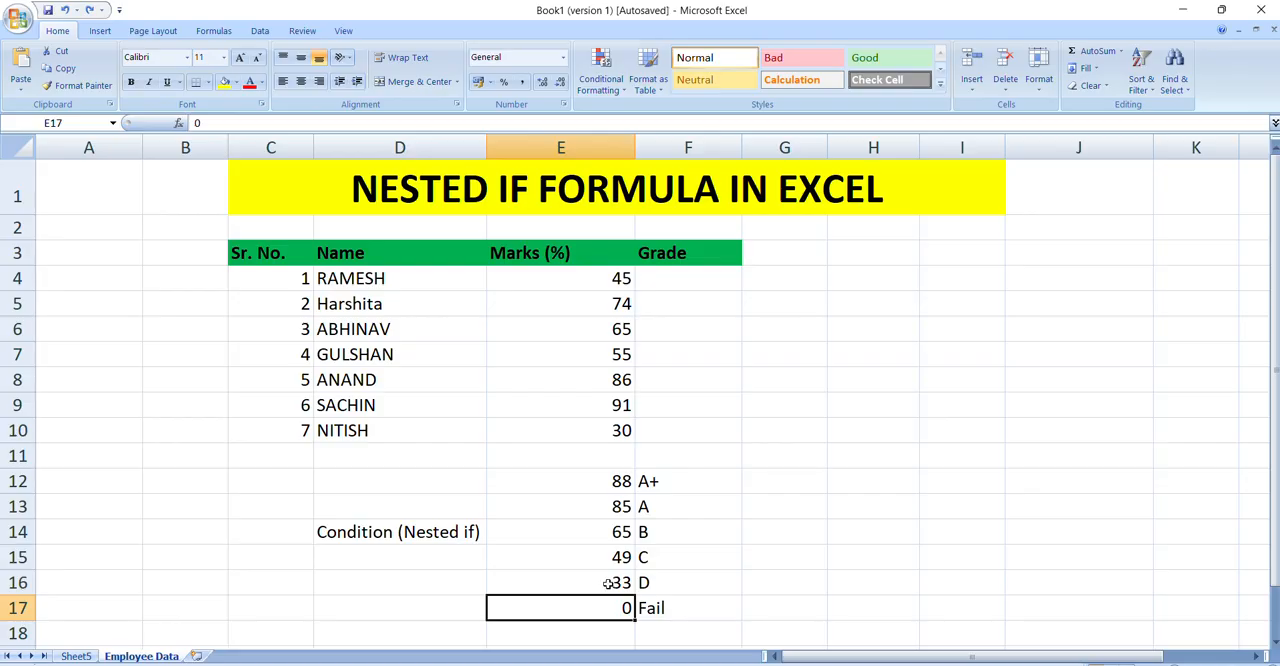
{"action": "left_click_drag", "start_coordinate": [617, 582], "coordinate": [618, 560]}
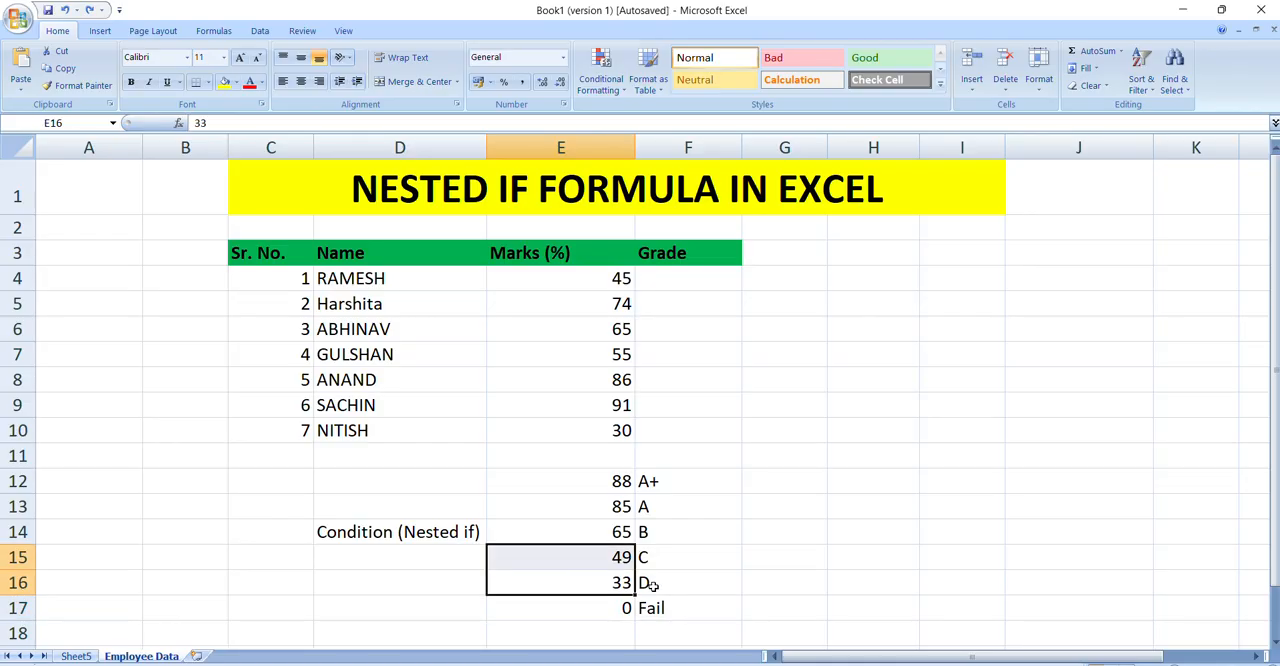
{"action": "left_click", "coordinate": [650, 585]}
{"action": "left_click_drag", "start_coordinate": [621, 558], "coordinate": [622, 532]}
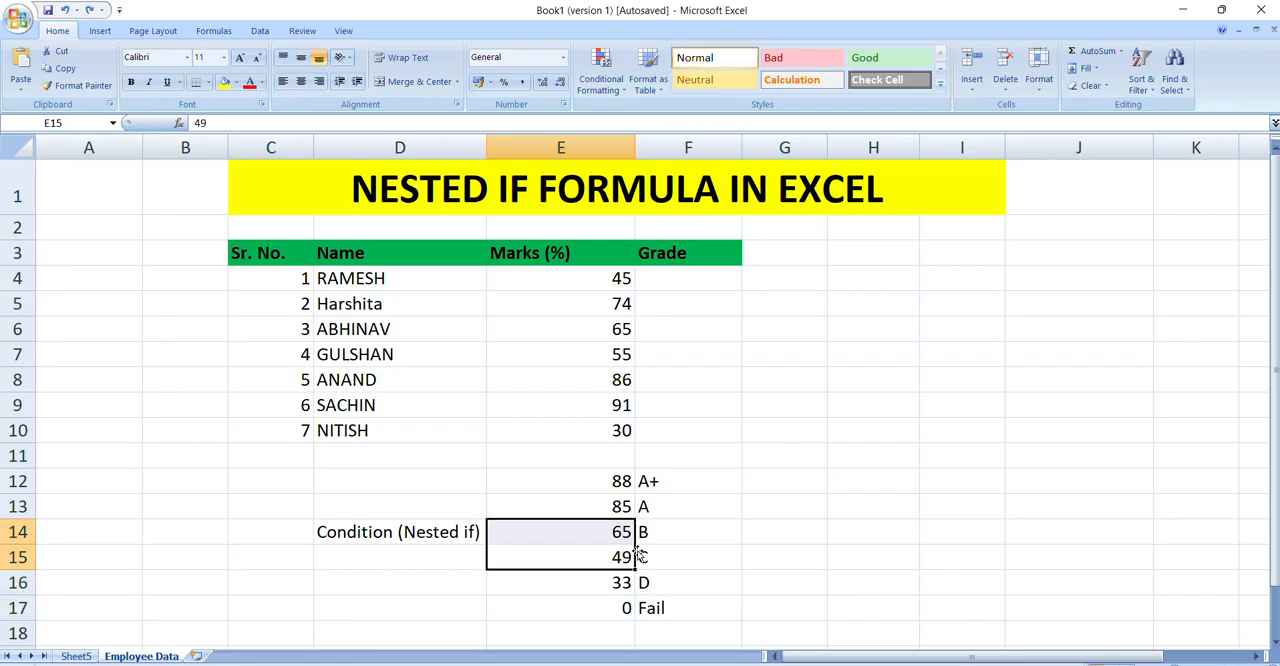
{"action": "left_click", "coordinate": [622, 388]}
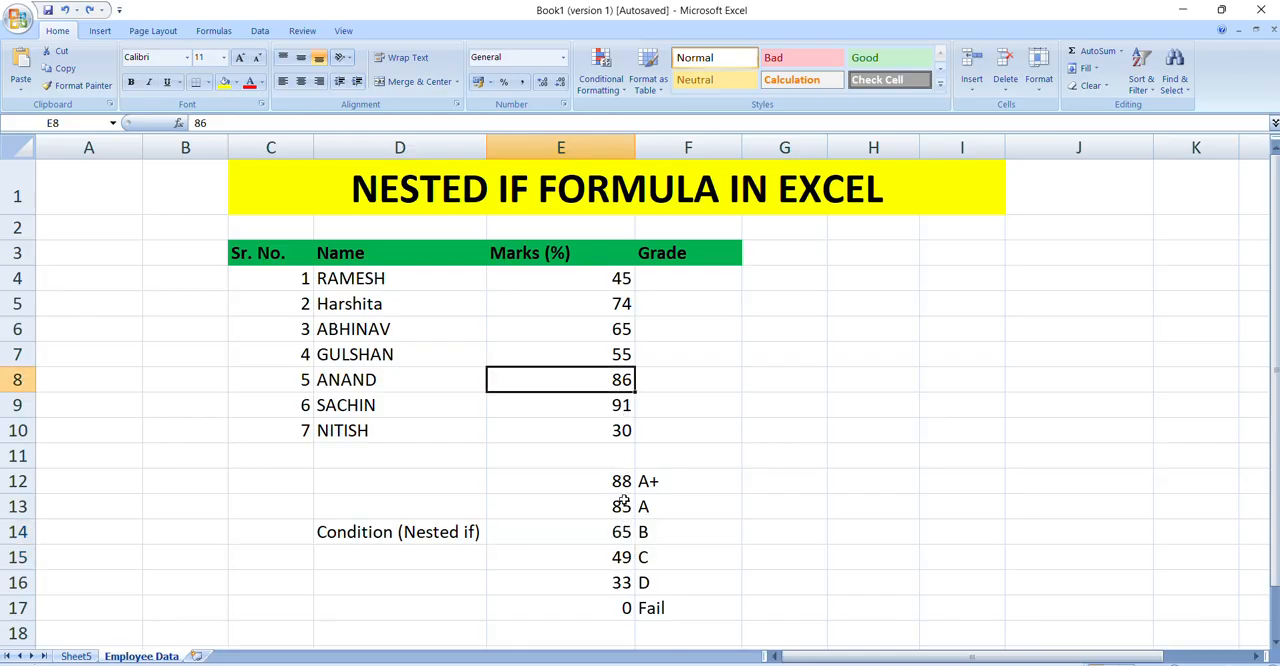
Step: Begin a nested IF formula in F4 with the first condition: =IF(E4>=88,"A+",
{"action": "left_click", "coordinate": [655, 280]}
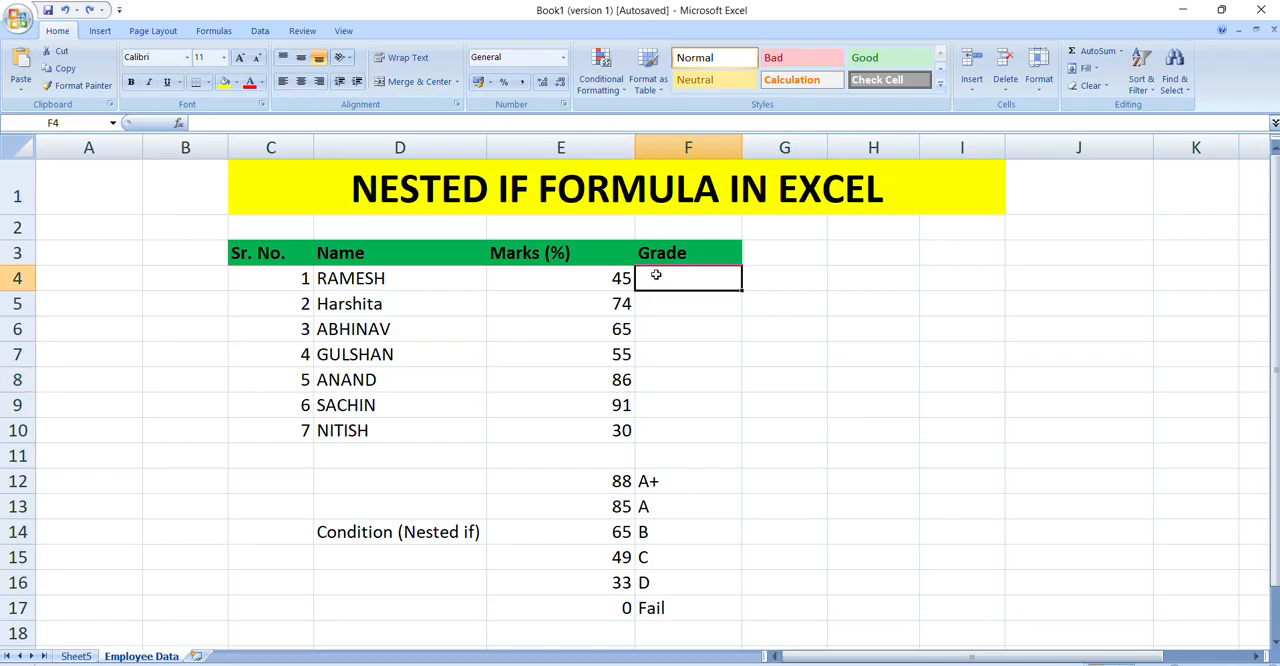
{"action": "type", "text": "=IF("}
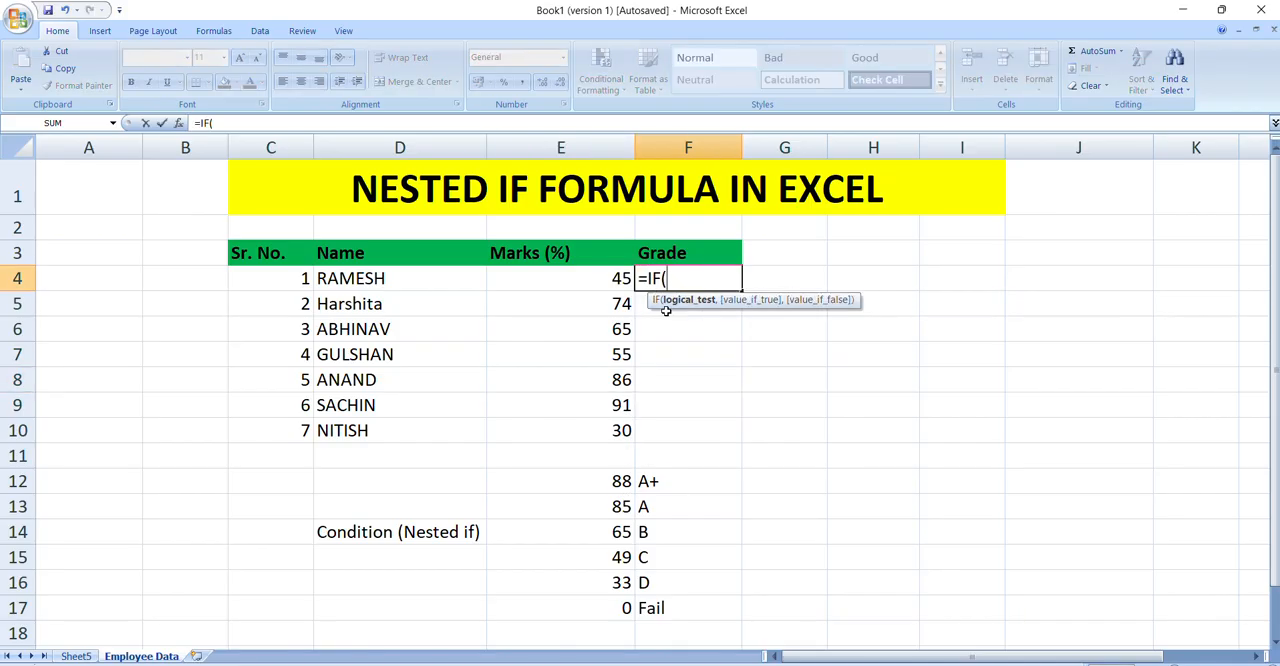
{"action": "left_click", "coordinate": [588, 277]}
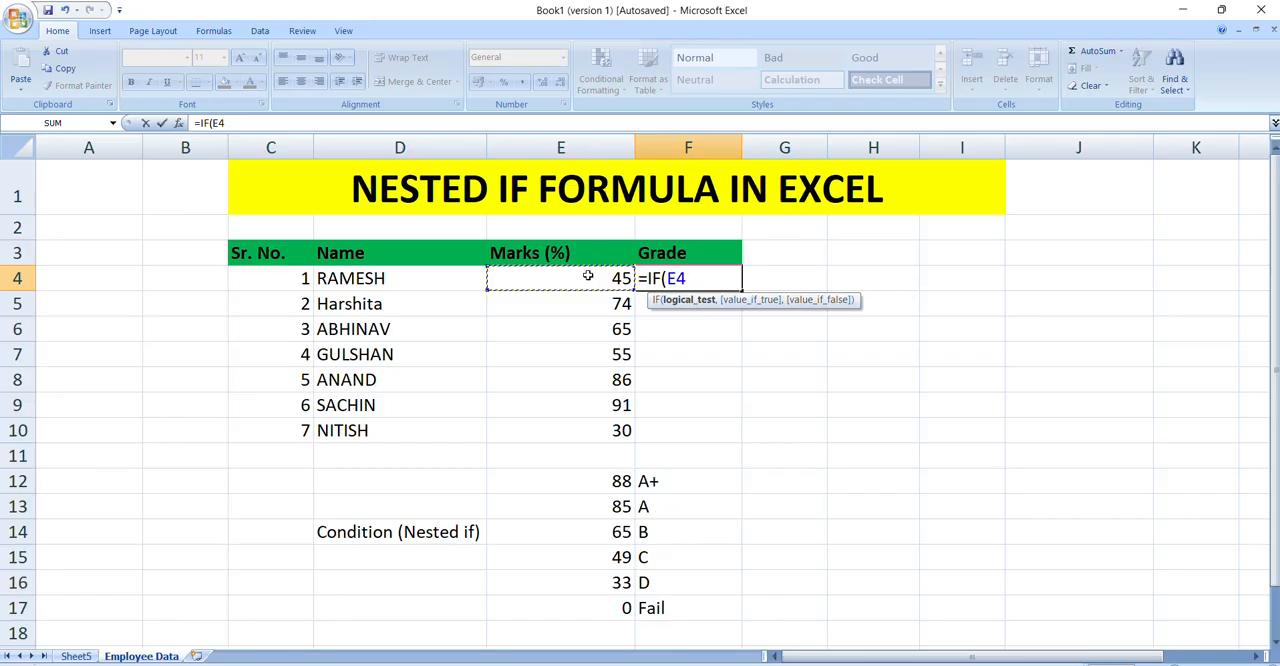
{"action": "type", "text": ">=88"}
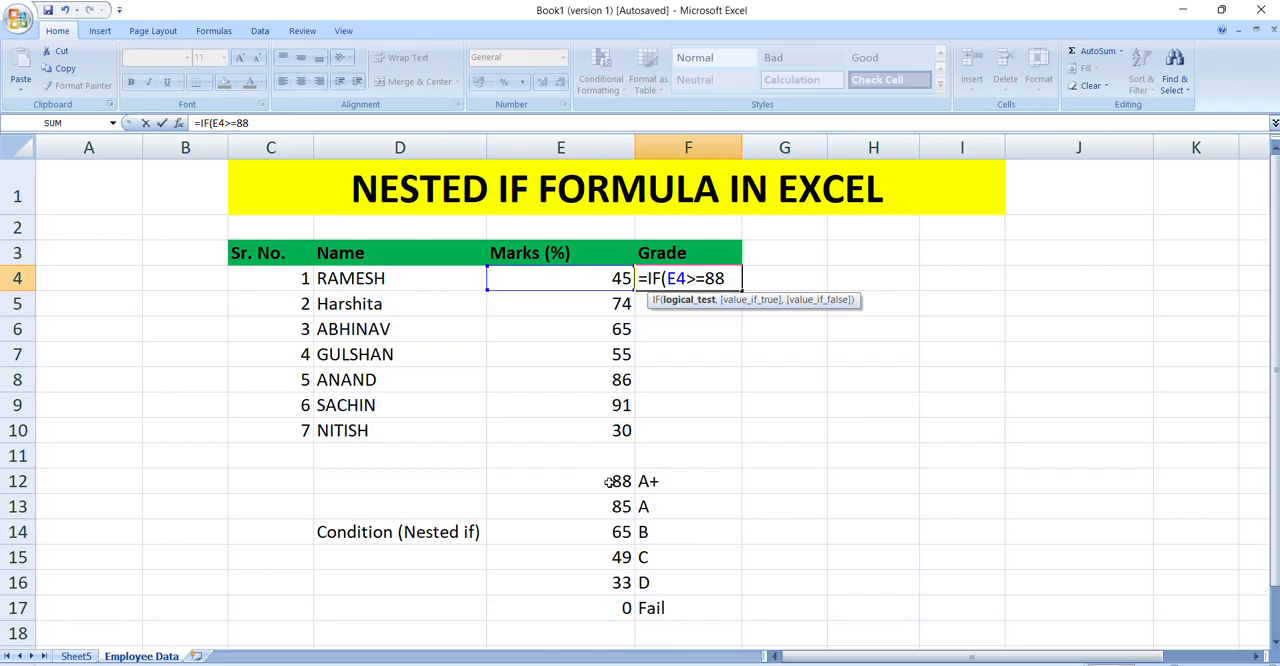
{"action": "type", "text": ",\""}
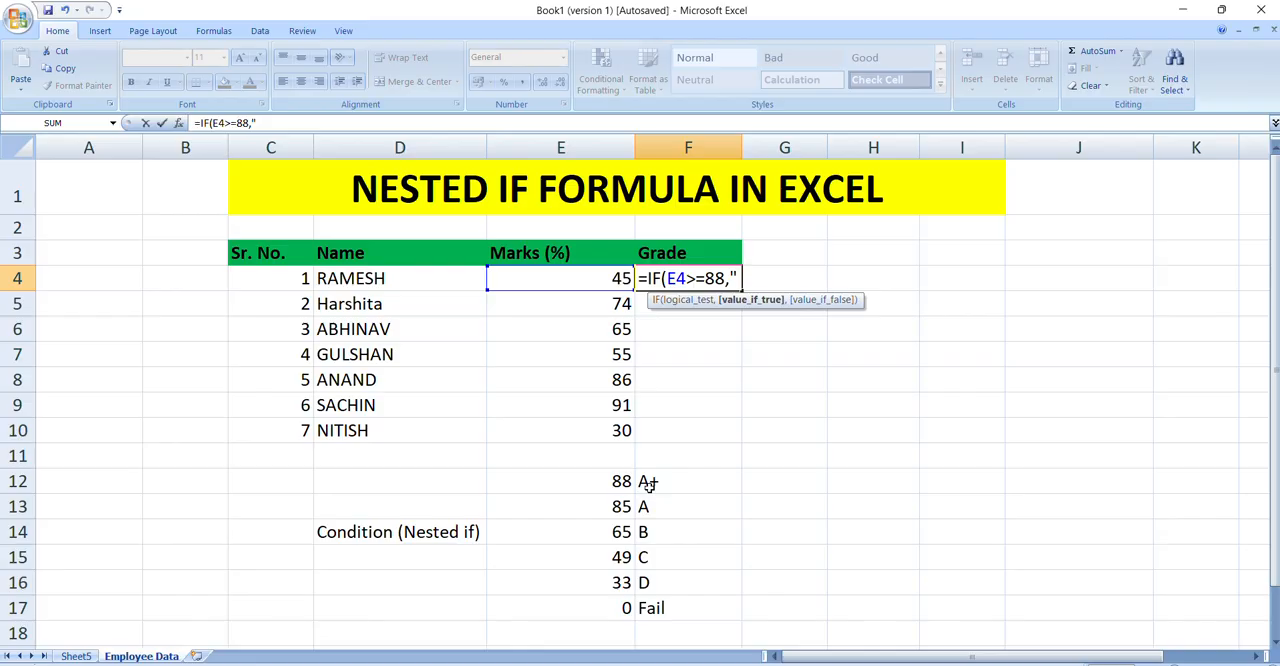
{"action": "type", "text": "a"}
{"action": "key", "text": "BackSpace"}
{"action": "type", "text": "A+\""}
{"action": "left_click", "coordinate": [663, 279]}
{"action": "type", "text": ","}
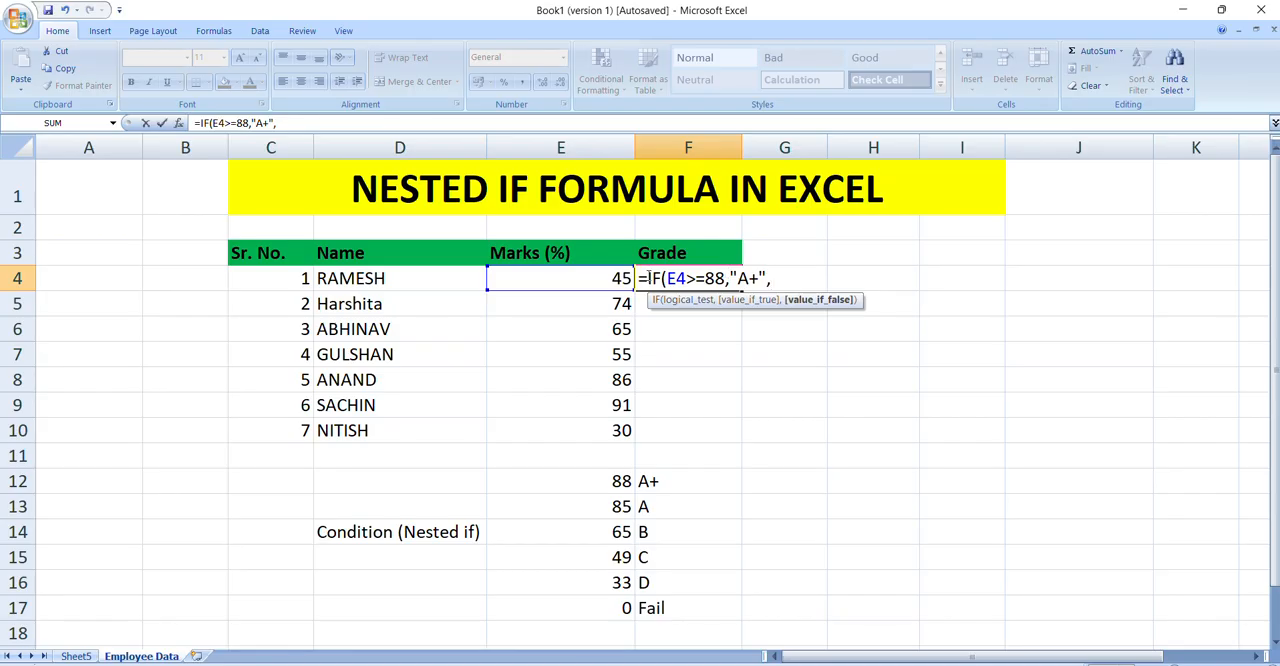
Step: Copy the first IF condition within the F4 formula, append it as the second, and edit it to IF(E4>=85,"A",
{"action": "left_click_drag", "start_coordinate": [647, 278], "coordinate": [768, 275]}
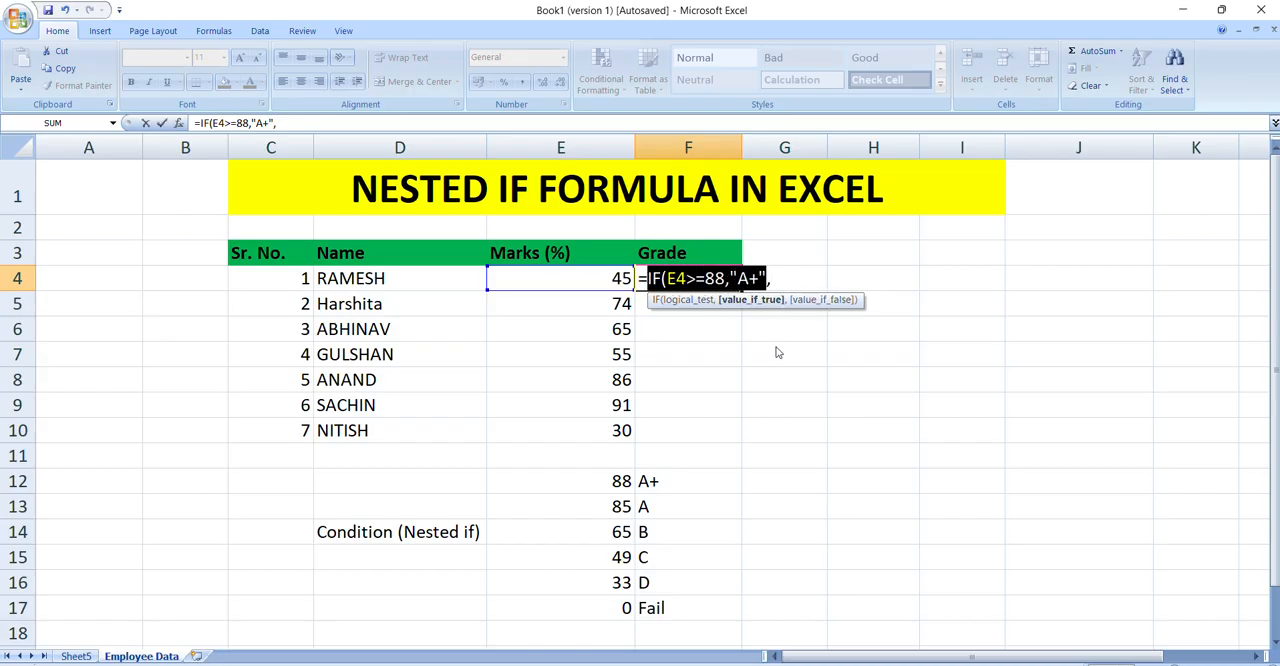
{"action": "left_click", "coordinate": [776, 270]}
{"action": "key", "text": "ctrl+v"}
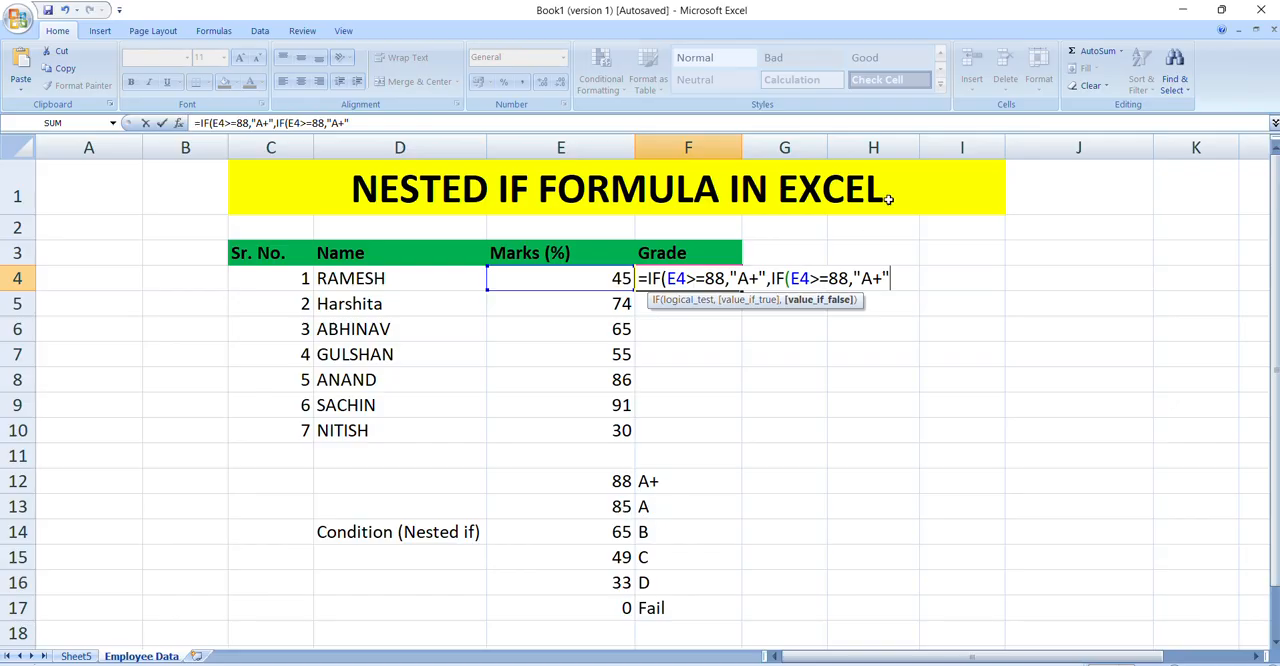
{"action": "left_click", "coordinate": [849, 280]}
{"action": "key", "text": "BackSpace"}
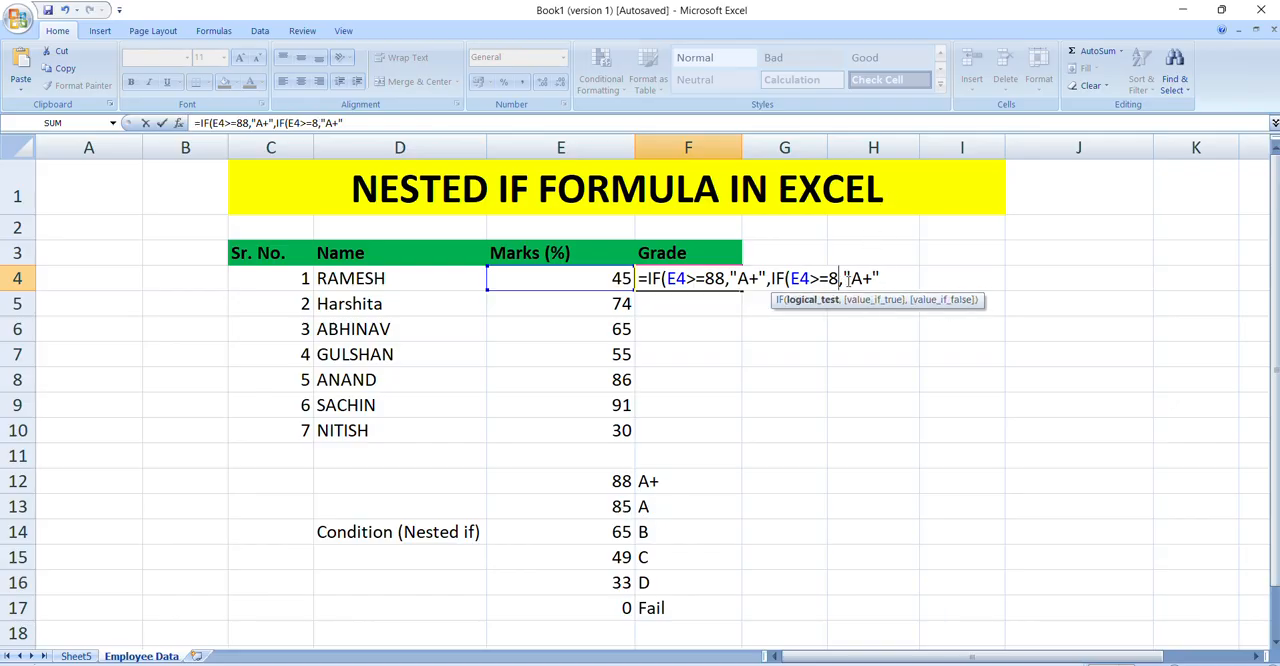
{"action": "type", "text": "5"}
{"action": "left_click", "coordinate": [883, 280]}
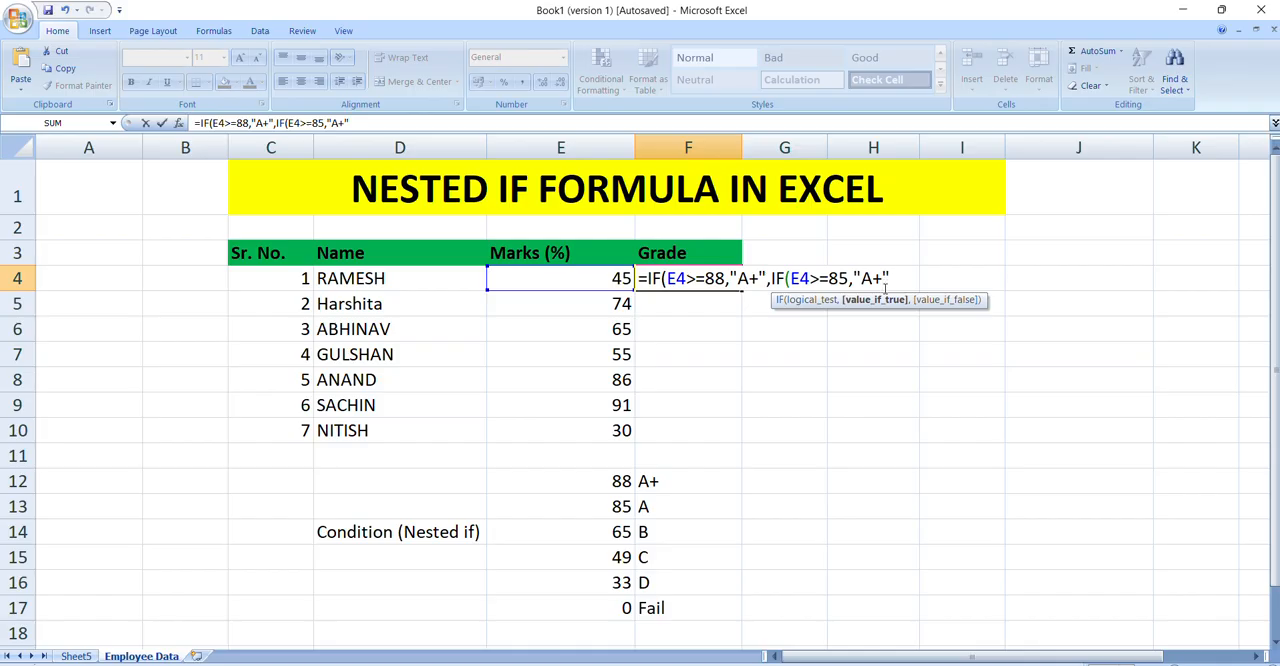
{"action": "key", "text": "BackSpace"}
{"action": "type", "text": ","}
Step: Append a third copy of the IF condition to the F4 formula and edit it to IF(E4>=65,"B",
{"action": "key", "text": "ctrl+v"}
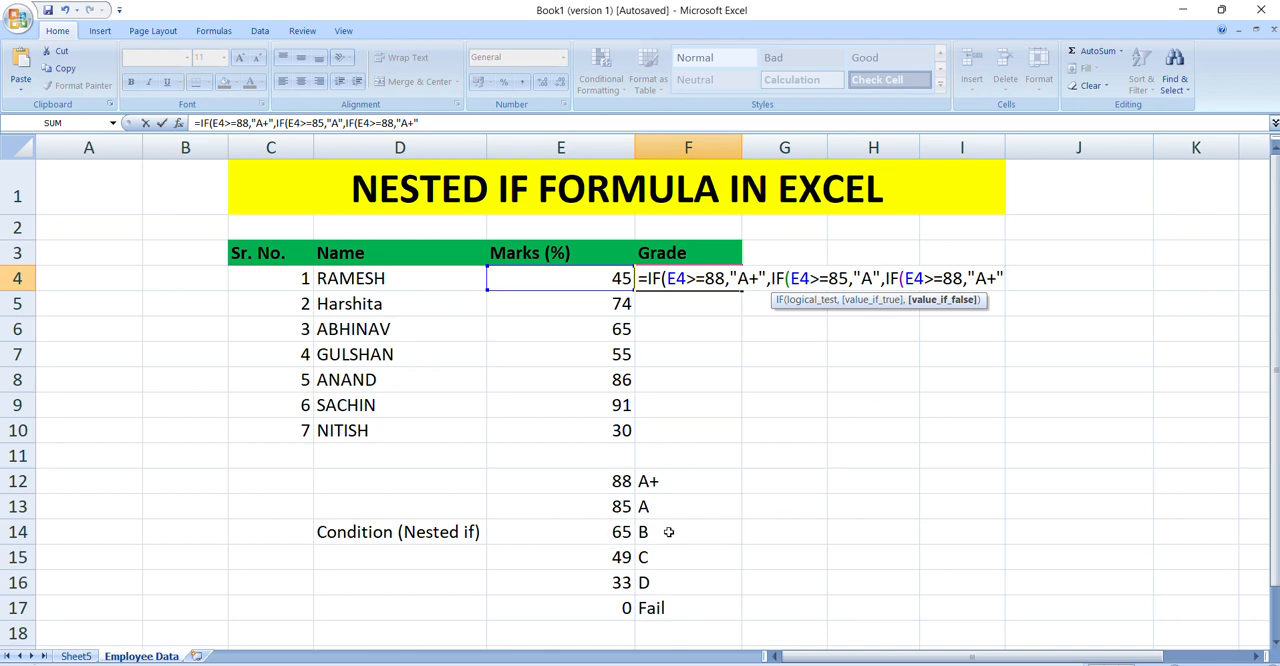
{"action": "left_click", "coordinate": [954, 278]}
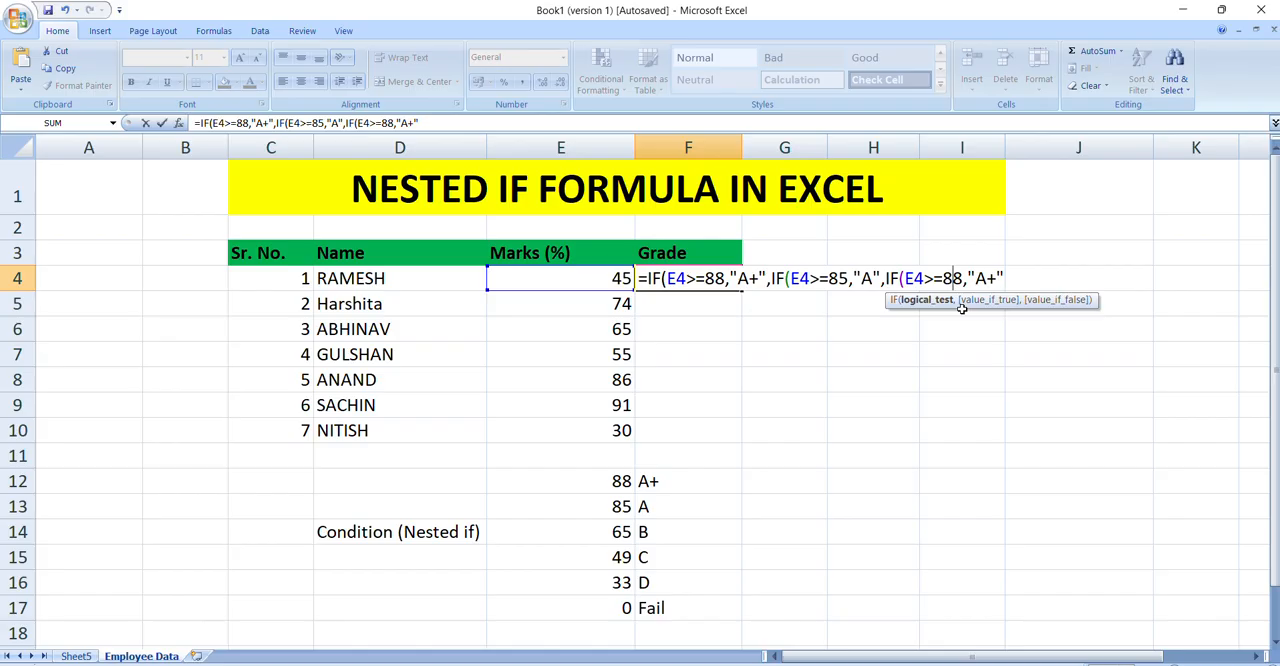
{"action": "key", "text": "BackSpace"}
{"action": "key", "text": "BackSpace"}
{"action": "type", "text": "65"}
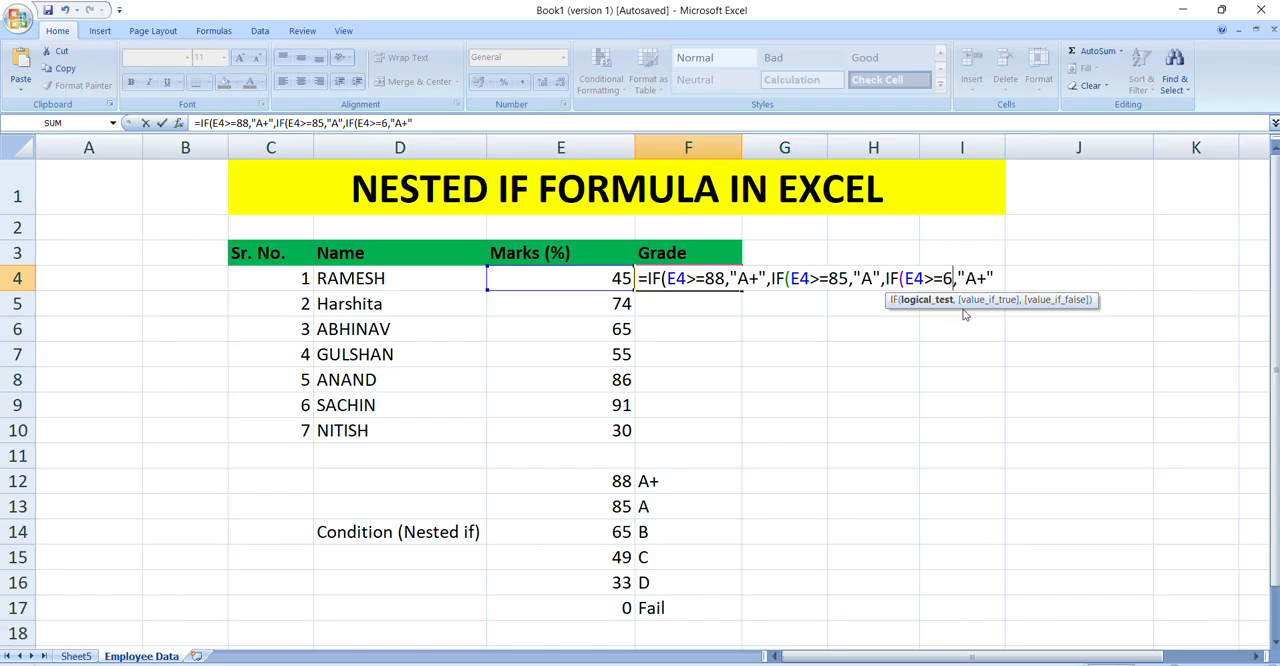
{"action": "left_click", "coordinate": [996, 278]}
{"action": "key", "text": "BackSpace"}
{"action": "key", "text": "BackSpace"}
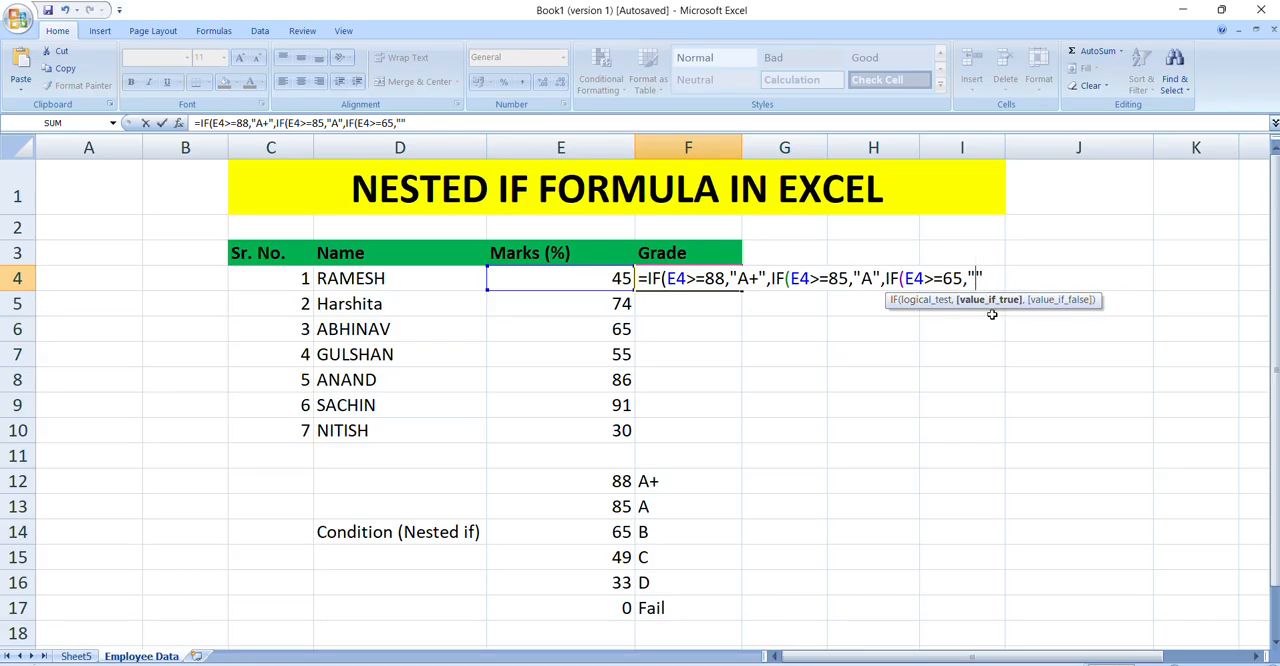
{"action": "type", "text": "B"}
{"action": "left_click", "coordinate": [996, 278]}
{"action": "type", "text": ","}
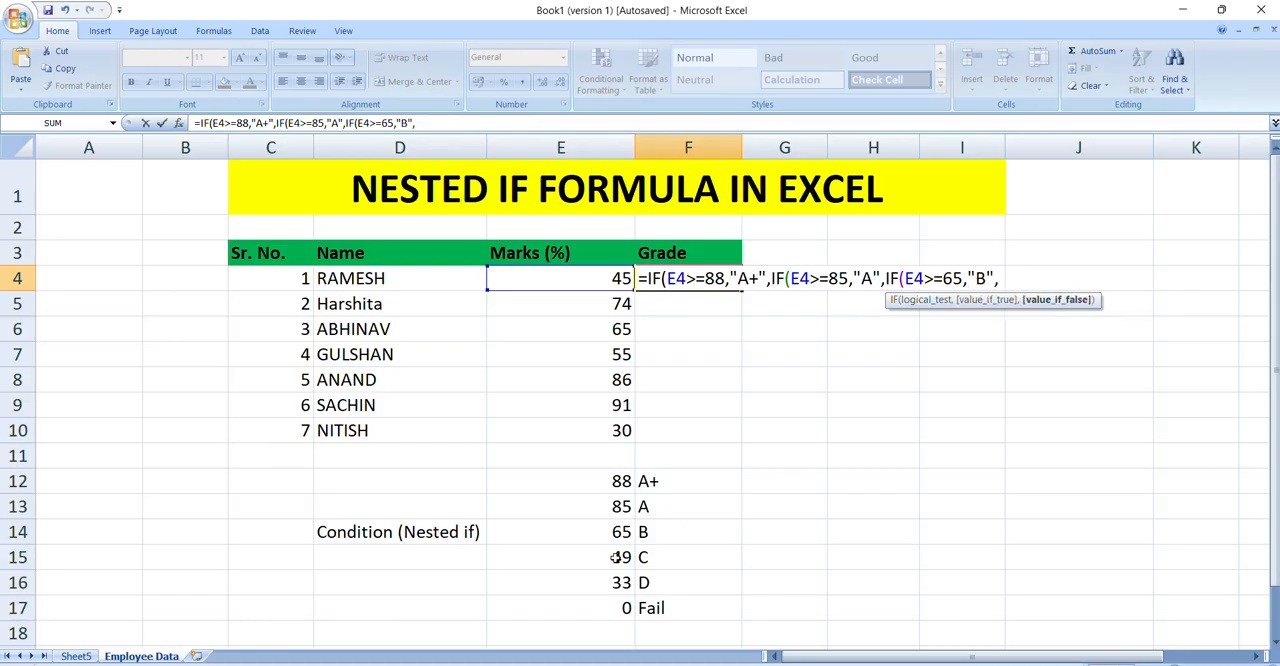
Step: Add the fourth condition to the F4 formula by pasting the copied IF and editing it to IF(E4>=49,"C",
{"action": "key", "text": "ctrl+v"}
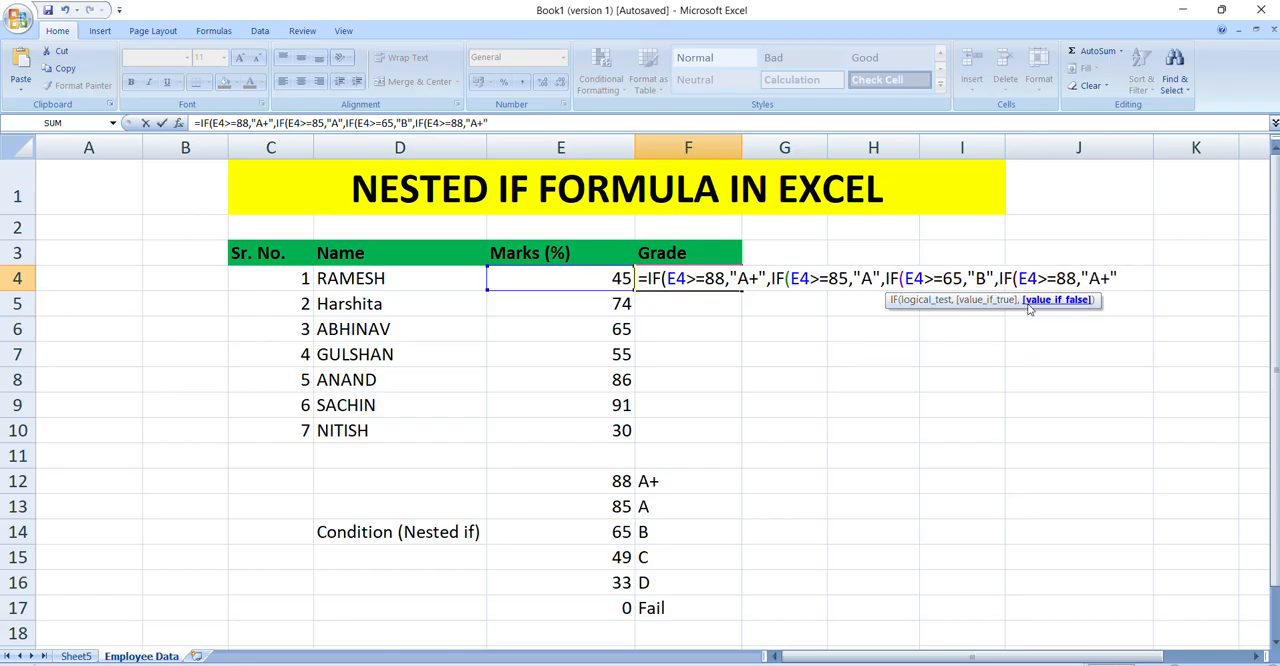
{"action": "left_click", "coordinate": [1077, 278]}
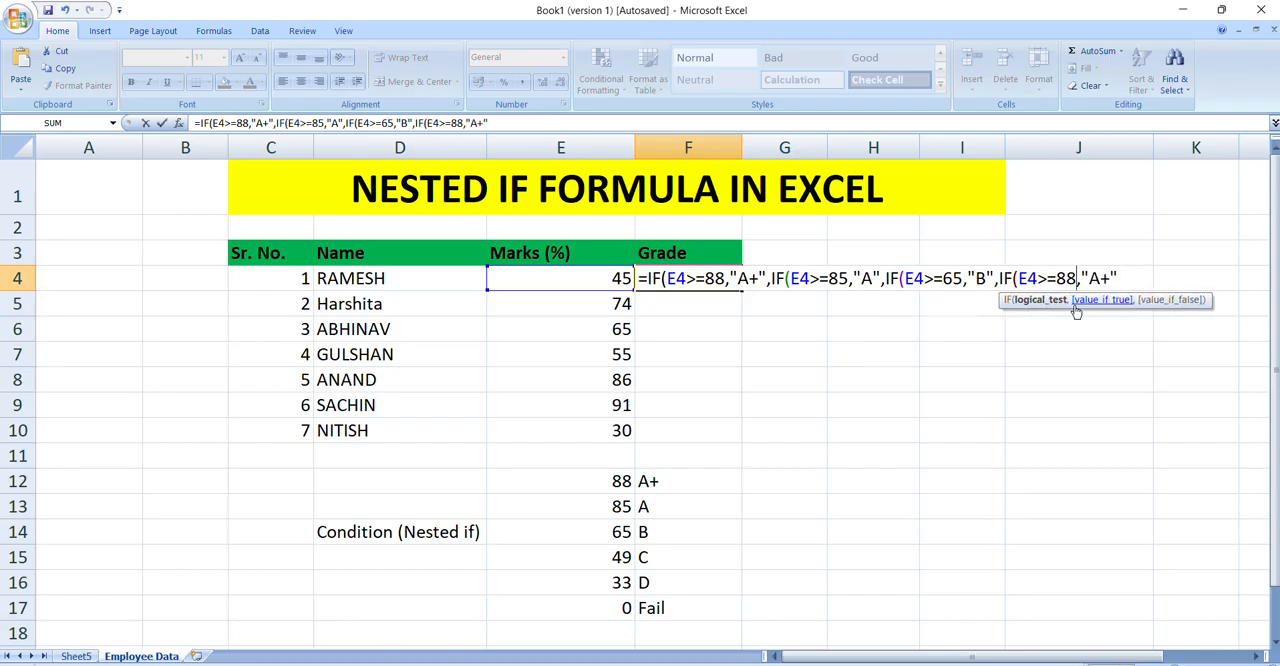
{"action": "key", "text": "BackSpace"}
{"action": "key", "text": "BackSpace"}
{"action": "type", "text": "49"}
{"action": "left_click", "coordinate": [1101, 280]}
{"action": "key", "text": "BackSpace"}
{"action": "type", "text": "C"}
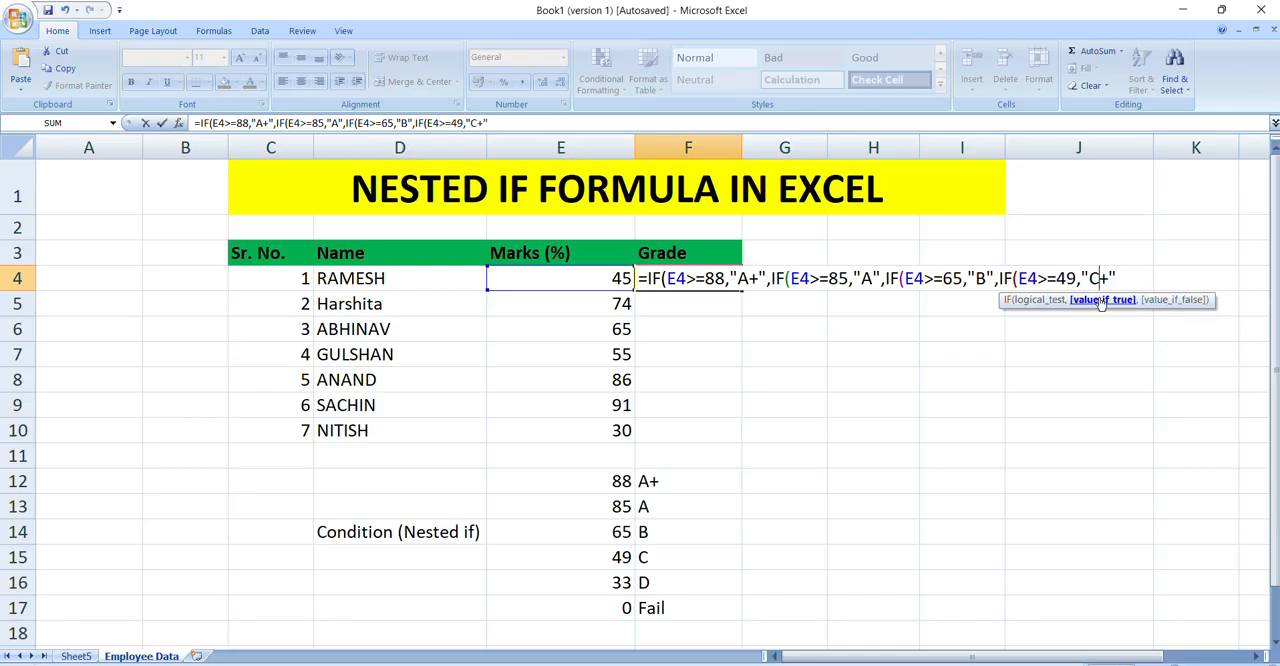
{"action": "key", "text": "Delete"}
{"action": "type", "text": ","}
Step: Paste the copied IF as the fifth condition in F4 and edit it to IF(E4>=33,"D",
{"action": "key", "text": "ctrl+v"}
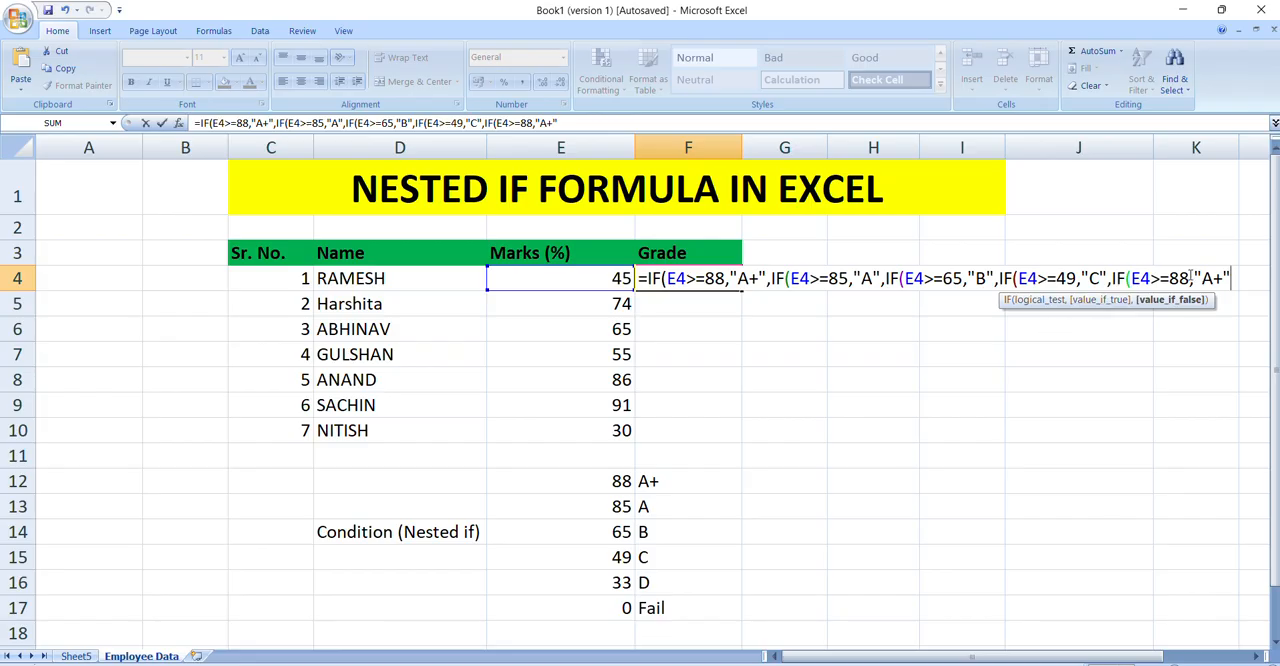
{"action": "left_click", "coordinate": [1189, 278]}
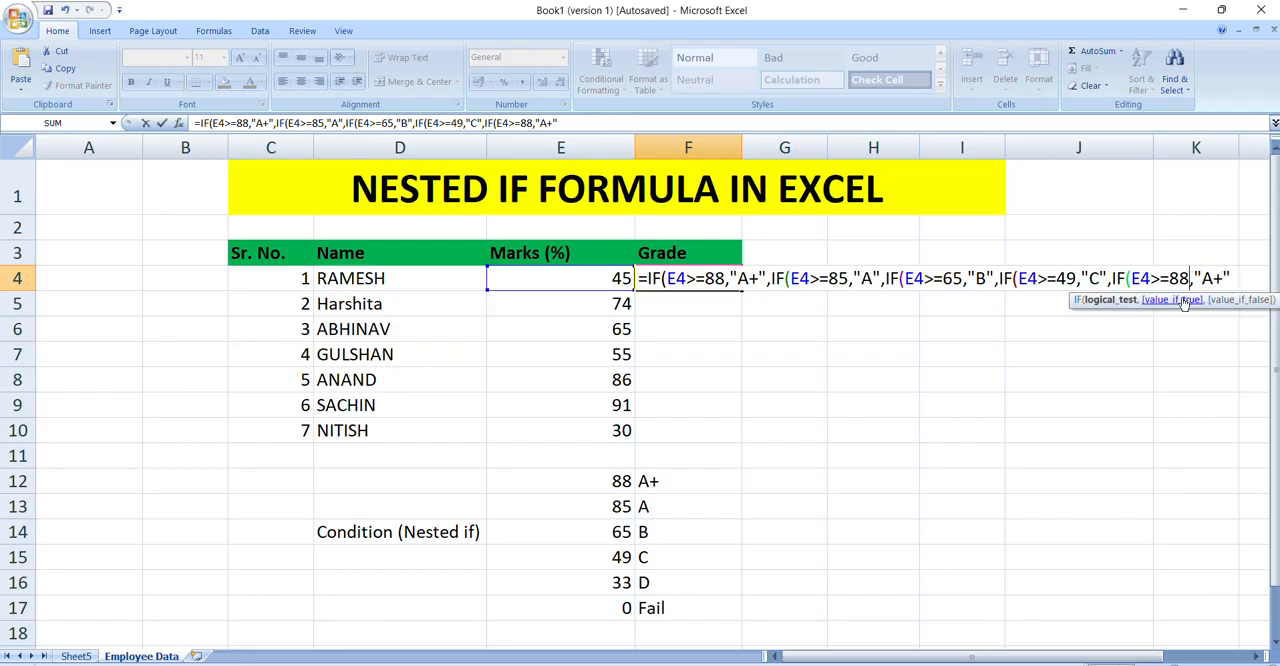
{"action": "key", "text": "BackSpace"}
{"action": "key", "text": "BackSpace"}
{"action": "type", "text": "33"}
{"action": "left_click", "coordinate": [1211, 278]}
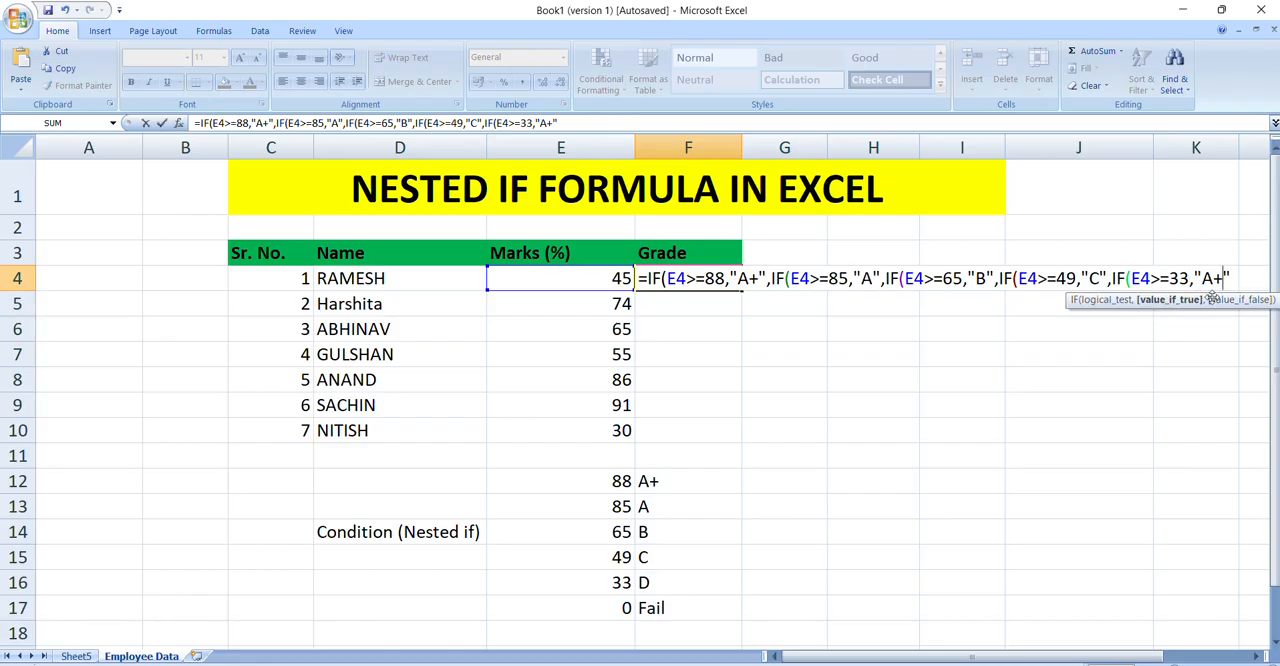
{"action": "key", "text": "BackSpace"}
{"action": "key", "text": "BackSpace"}
{"action": "type", "text": "A+"}
{"action": "key", "text": "BackSpace"}
{"action": "key", "text": "BackSpace"}
{"action": "type", "text": "d"}
{"action": "key", "text": "BackSpace"}
{"action": "type", "text": "D\","}
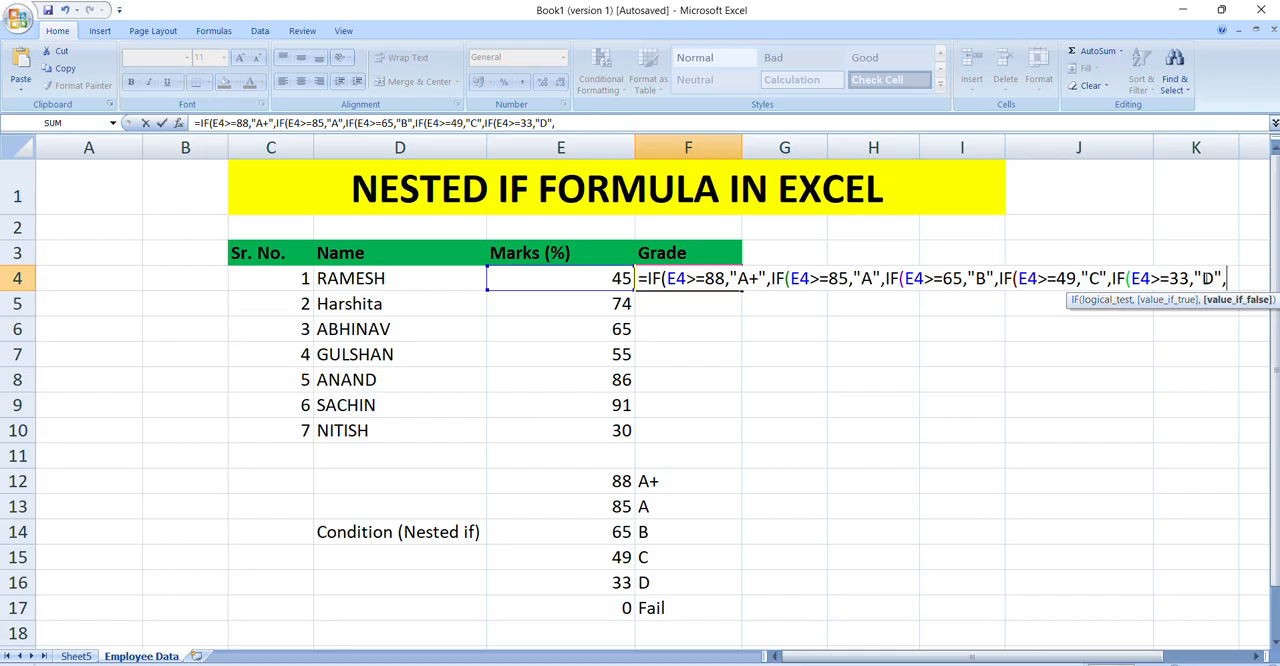
Step: Finish the F4 formula with "FAIL" as the final false value and five closing parentheses, and enter it
{"action": "type", "text": ":"}
{"action": "type", "text": "\""}
{"action": "type", "text": "FAIL"}
{"action": "type", "text": "\""}
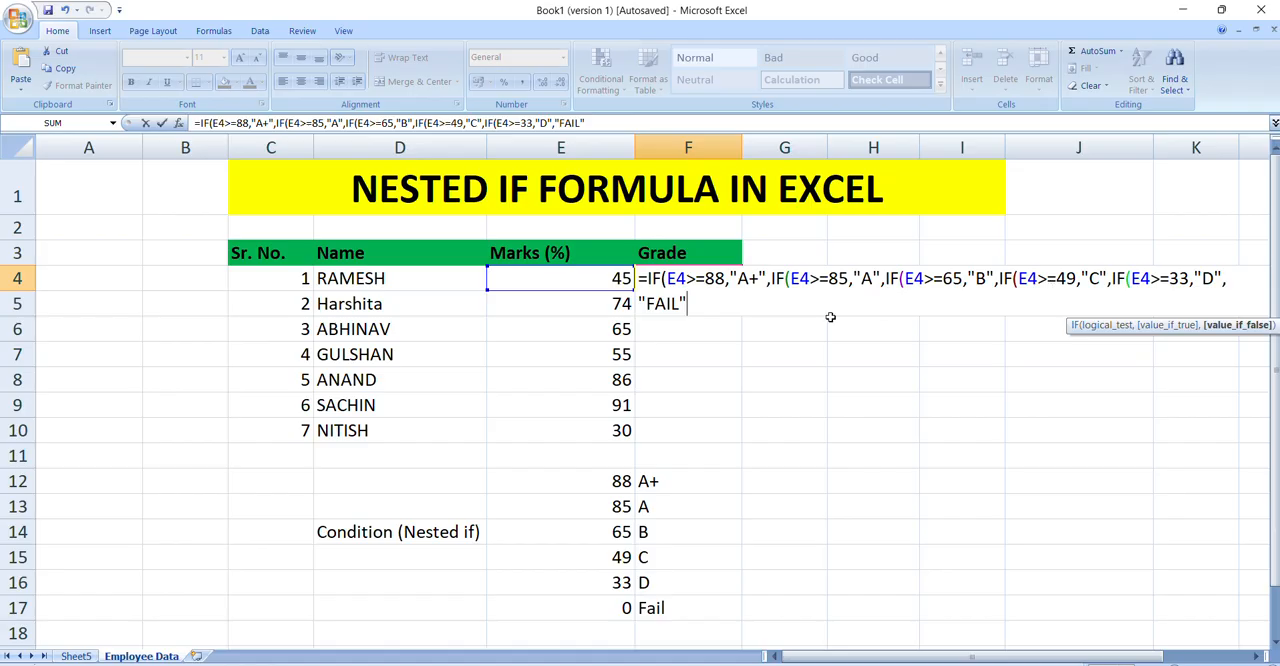
{"action": "type", "text": ")))))"}
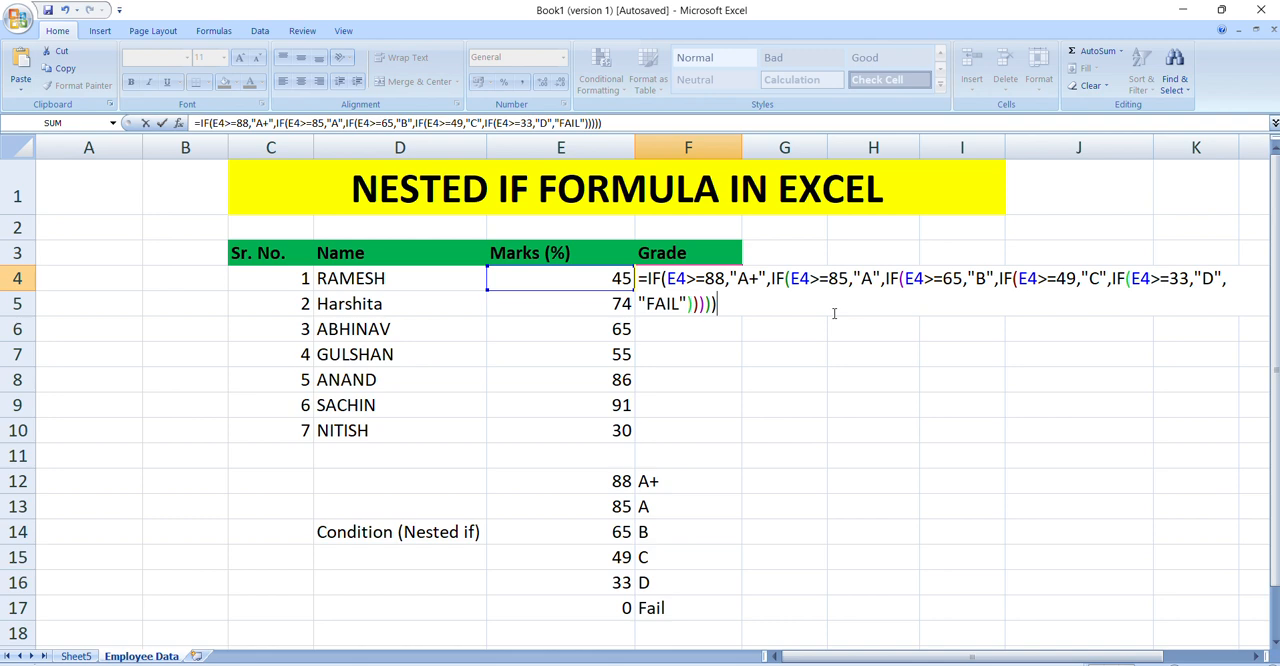
{"action": "key", "text": "Return"}
{"action": "key", "text": "Up"}
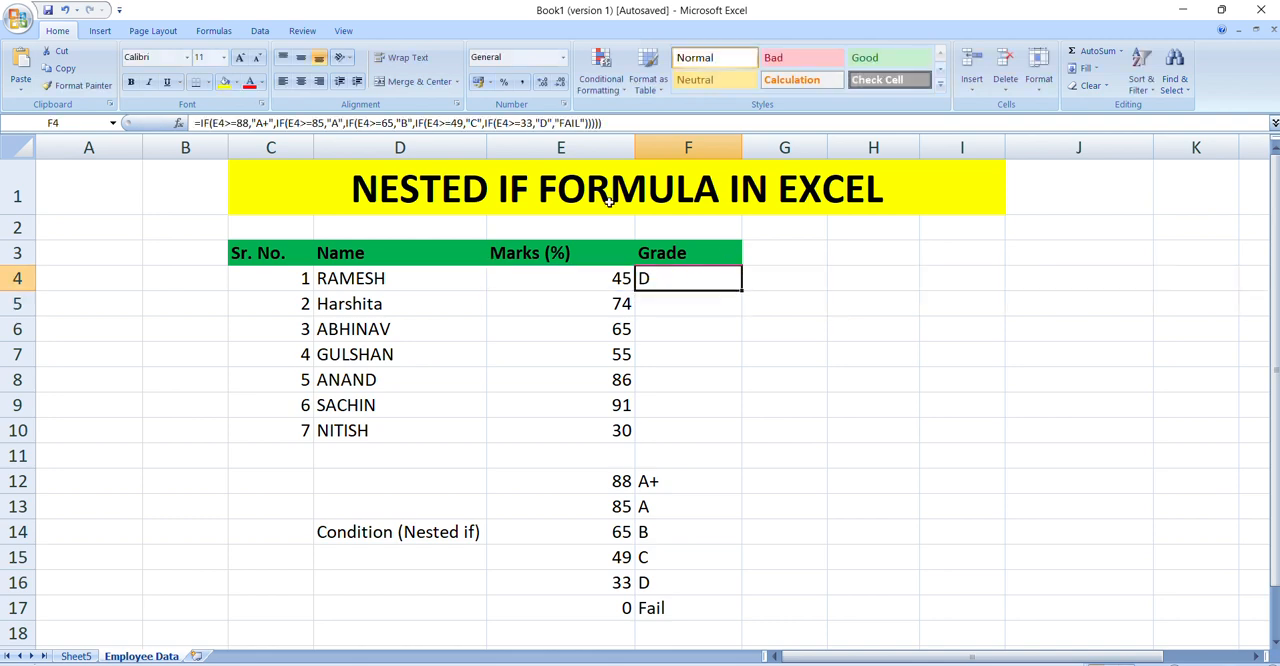
Step: Remove one closing parenthesis from the F4 formula, re-enter it, and accept Excel's proposed correction
{"action": "left_click", "coordinate": [607, 122]}
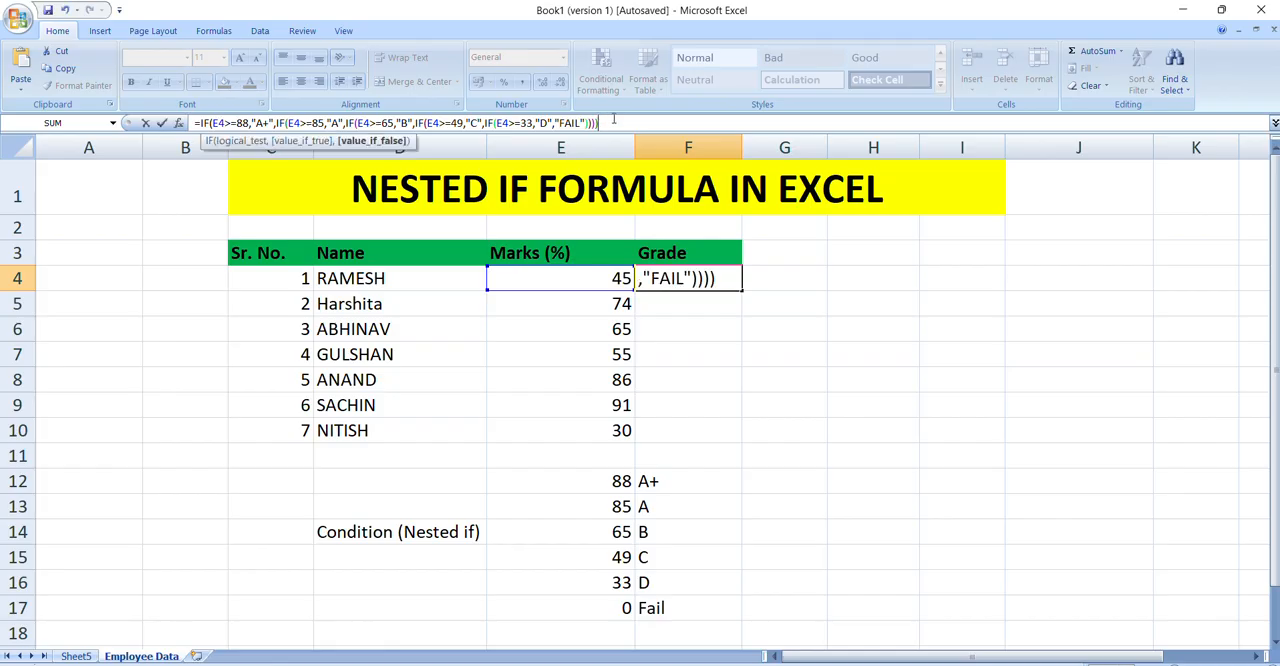
{"action": "key", "text": "Return"}
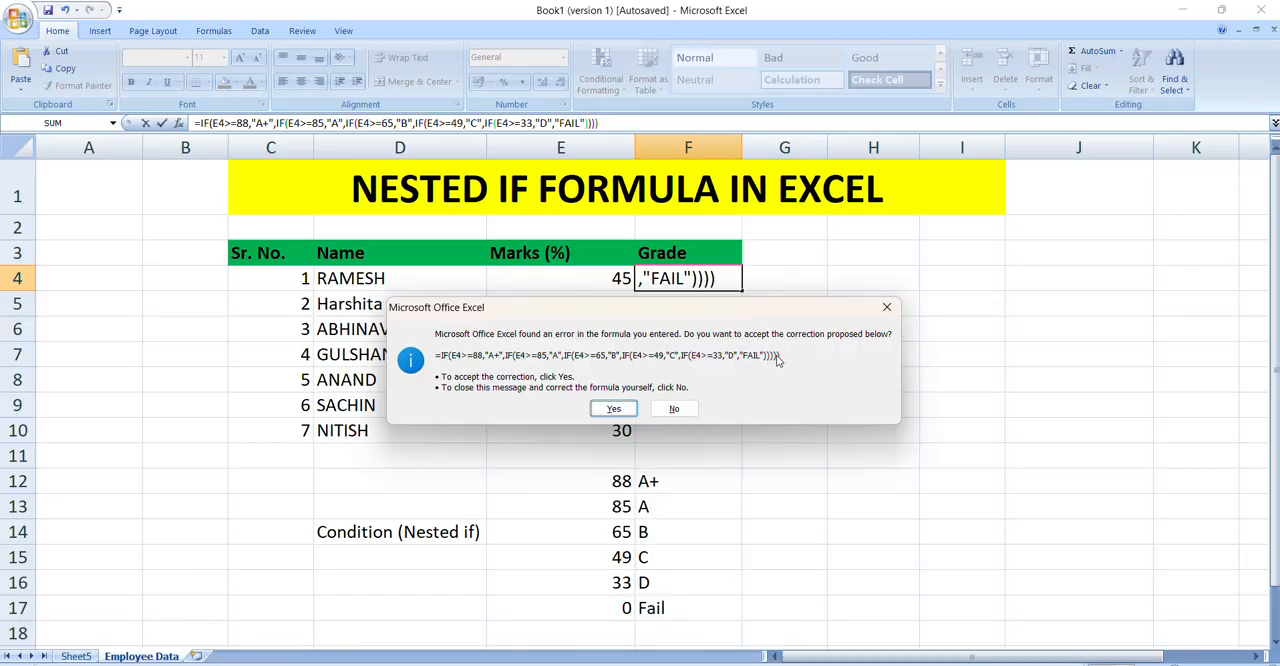
{"action": "left_click", "coordinate": [615, 408]}
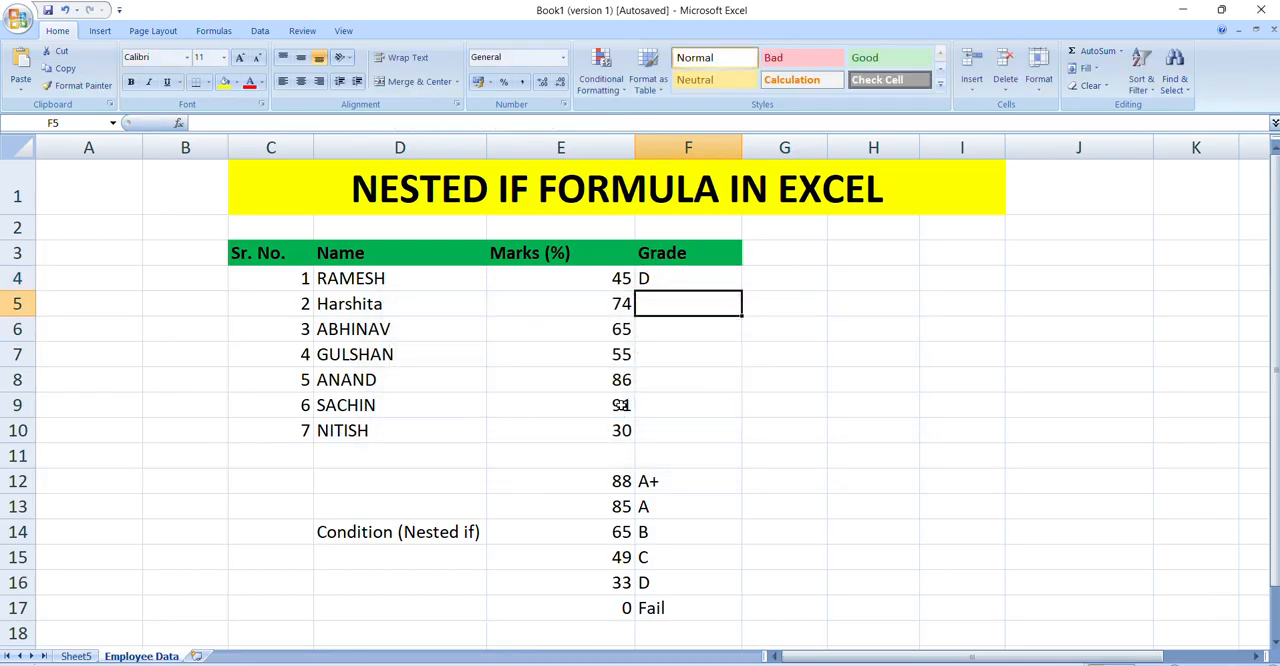
Step: Copy the nested IF formula from F4 into the remaining Grade cells F5:F10
{"action": "left_click", "coordinate": [646, 279]}
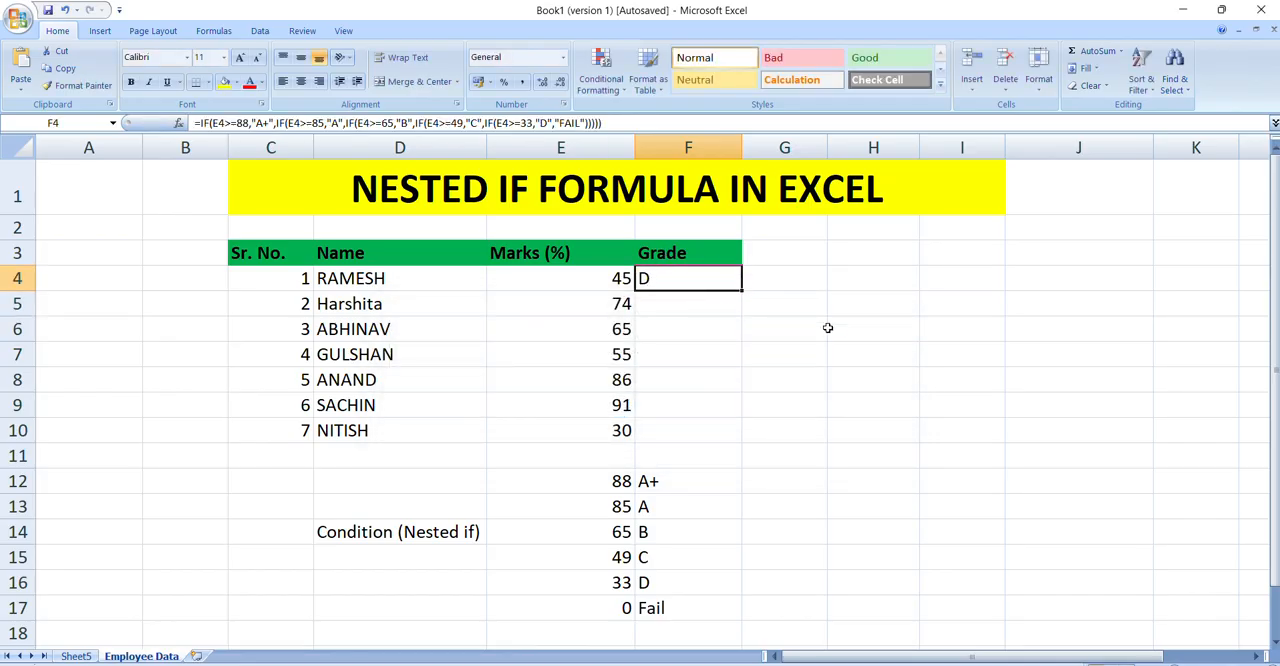
{"action": "key", "text": "ctrl+c"}
{"action": "key", "text": "Left"}
{"action": "key", "text": "ctrl+Down"}
{"action": "key", "text": "Right"}
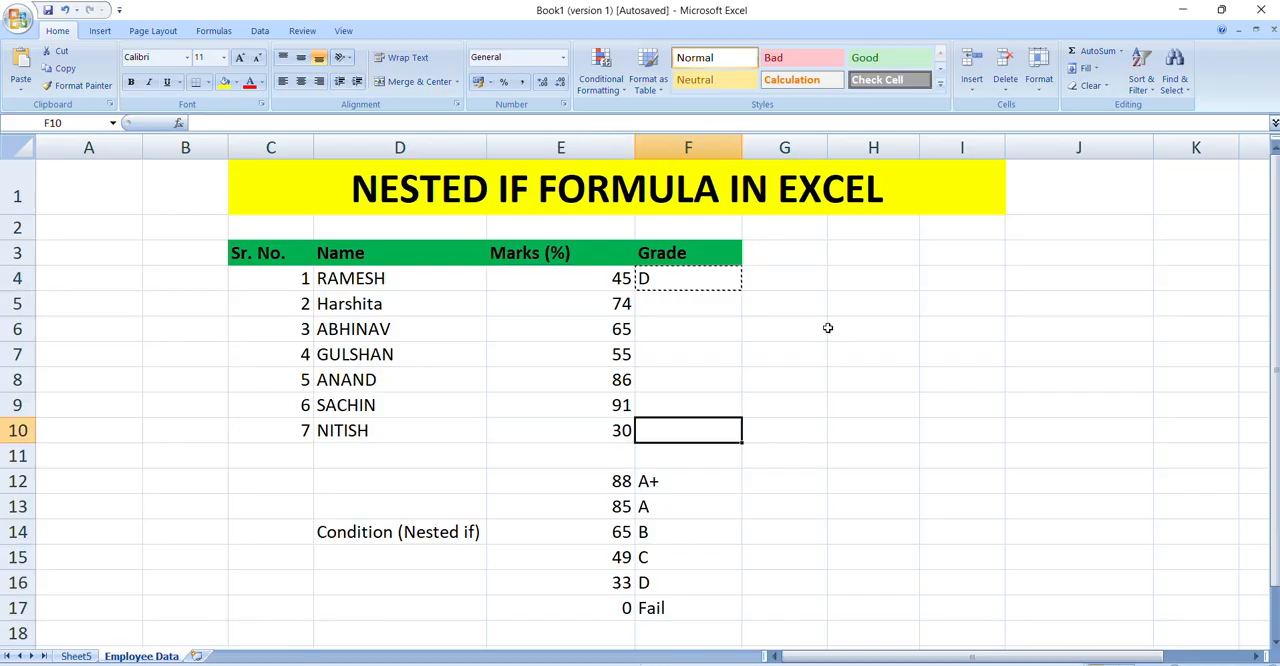
{"action": "key", "text": "ctrl+shift+Up"}
{"action": "key", "text": "ctrl+v"}
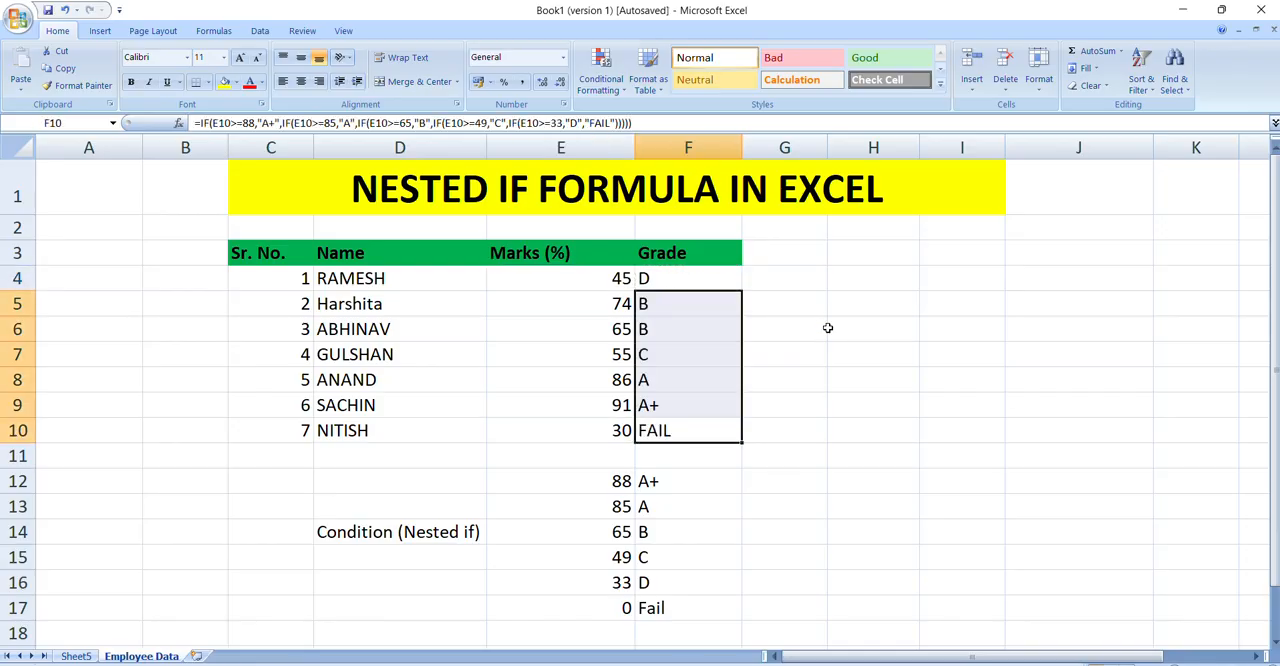
Step: Step through the Grade cells F4:F10 to review each student's result and formula
{"action": "key", "text": "Up"}
{"action": "key", "text": "ctrl+Up"}
{"action": "key", "text": "Down"}
{"action": "key", "text": "Down"}
{"action": "key", "text": "Down"}
{"action": "key", "text": "Down"}
{"action": "key", "text": "Down"}
{"action": "key", "text": "Down"}
{"action": "key", "text": "Down"}
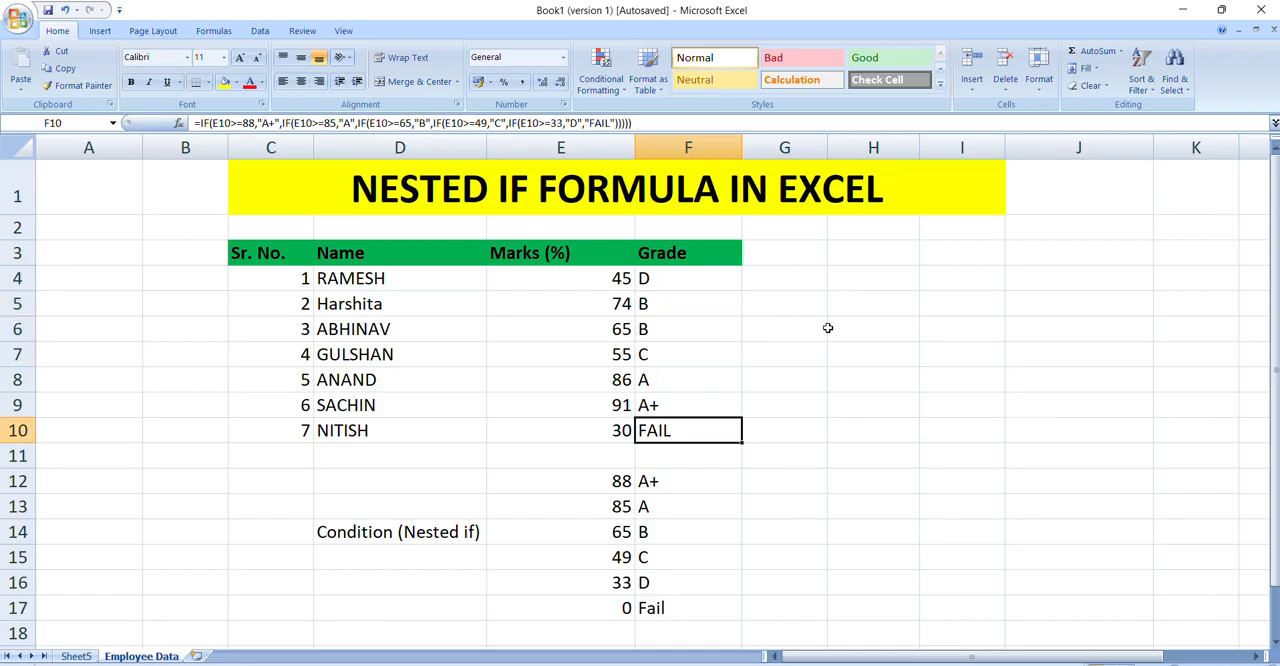
{"action": "key", "text": "Up"}
{"action": "key", "text": "Up"}
{"action": "key", "text": "Up"}
{"action": "key", "text": "Up"}
{"action": "key", "text": "Up"}
{"action": "key", "text": "Up"}
{"action": "key", "text": "Up"}
{"action": "key", "text": "Down"}
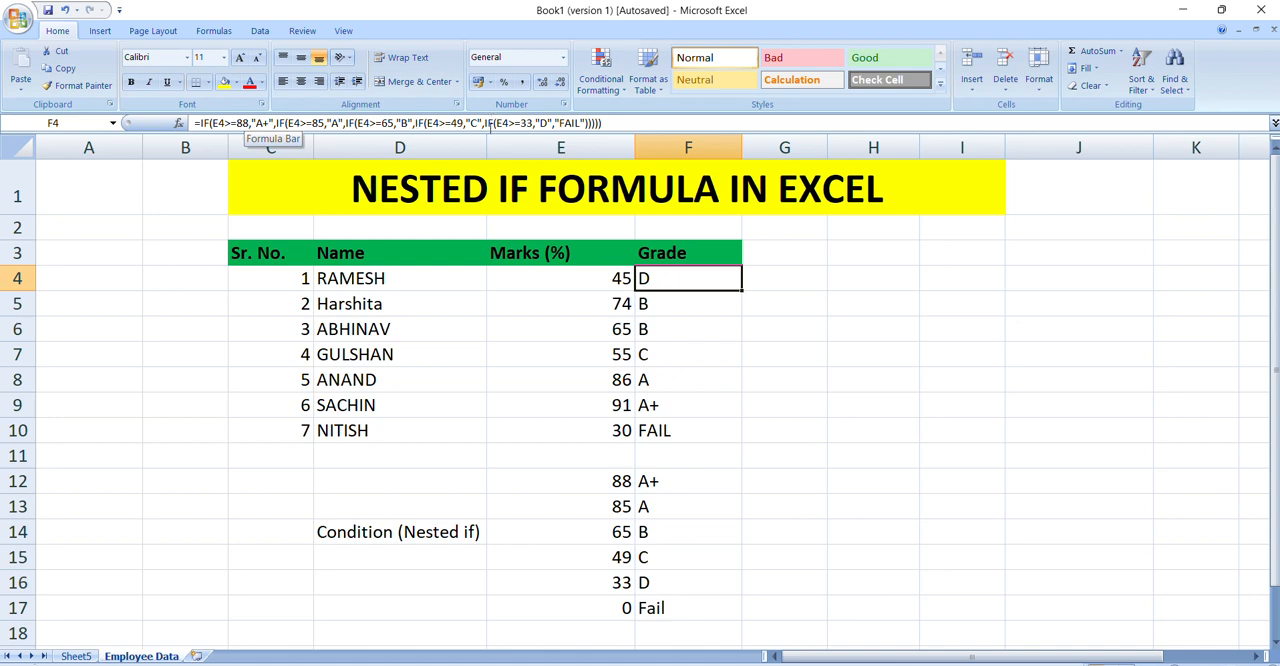
Step: Review the marks in column E alongside the grades in F4:F10 and the thresholds below them
{"action": "left_click_drag", "start_coordinate": [612, 272], "coordinate": [602, 415]}
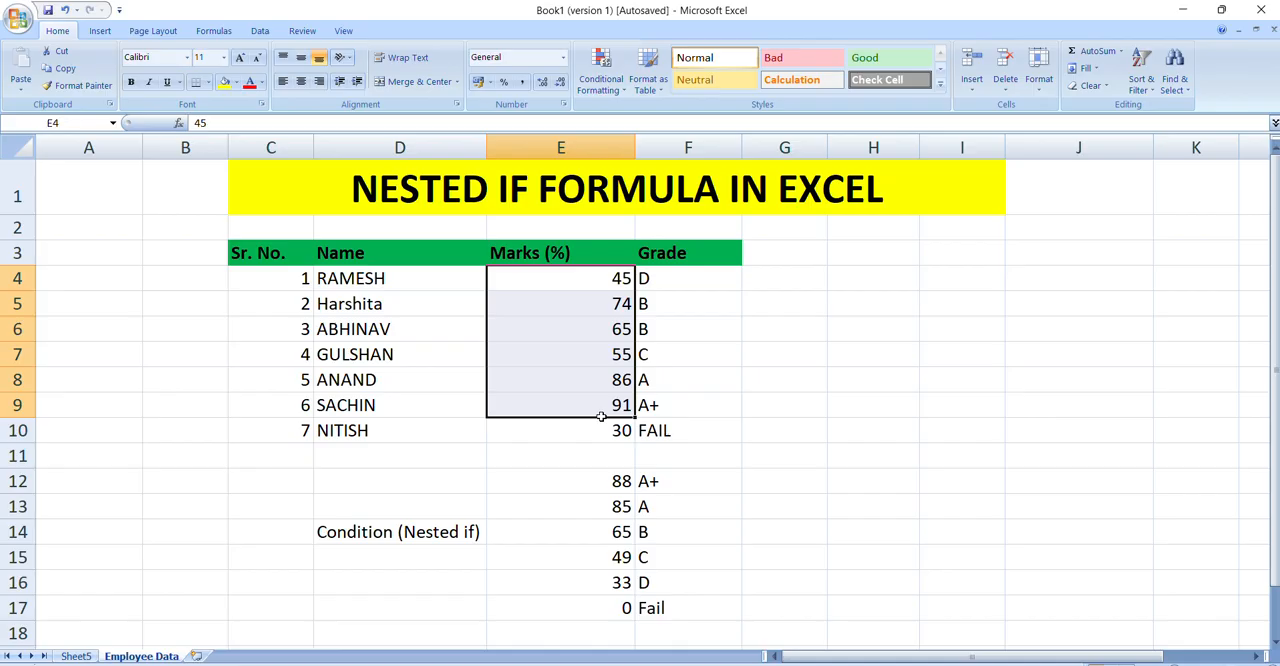
{"action": "left_click_drag", "start_coordinate": [606, 606], "coordinate": [617, 585]}
{"action": "left_click", "coordinate": [660, 306]}
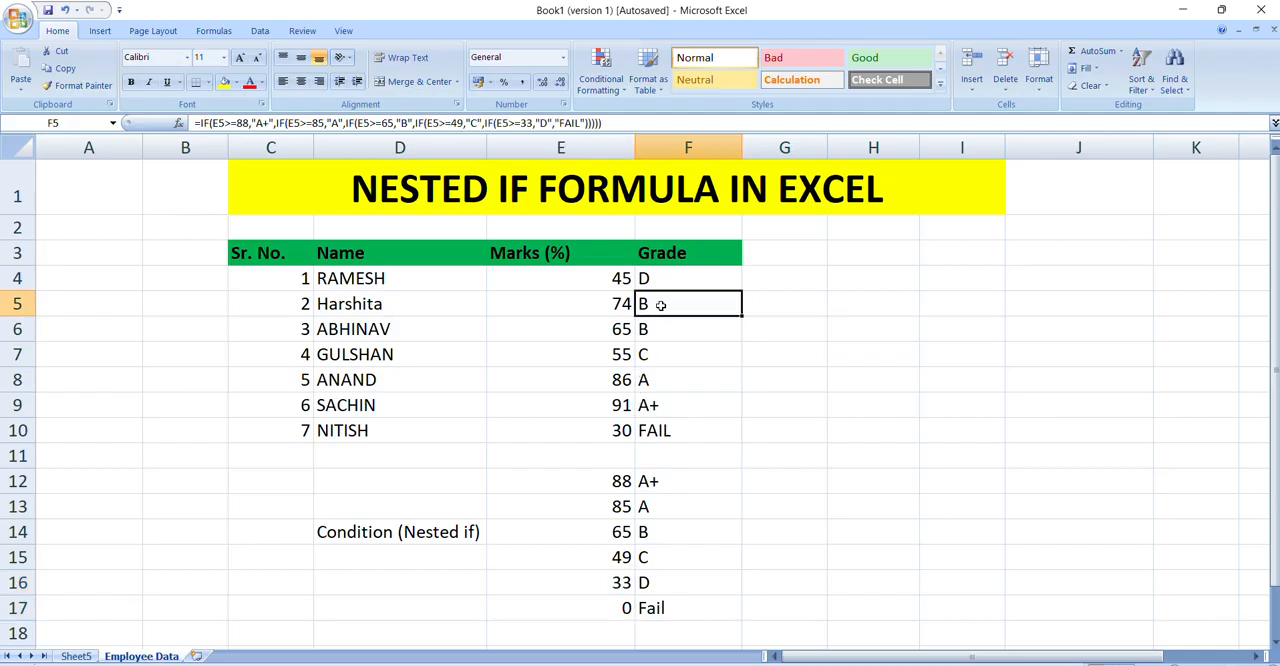
{"action": "left_click_drag", "start_coordinate": [654, 271], "coordinate": [651, 420]}
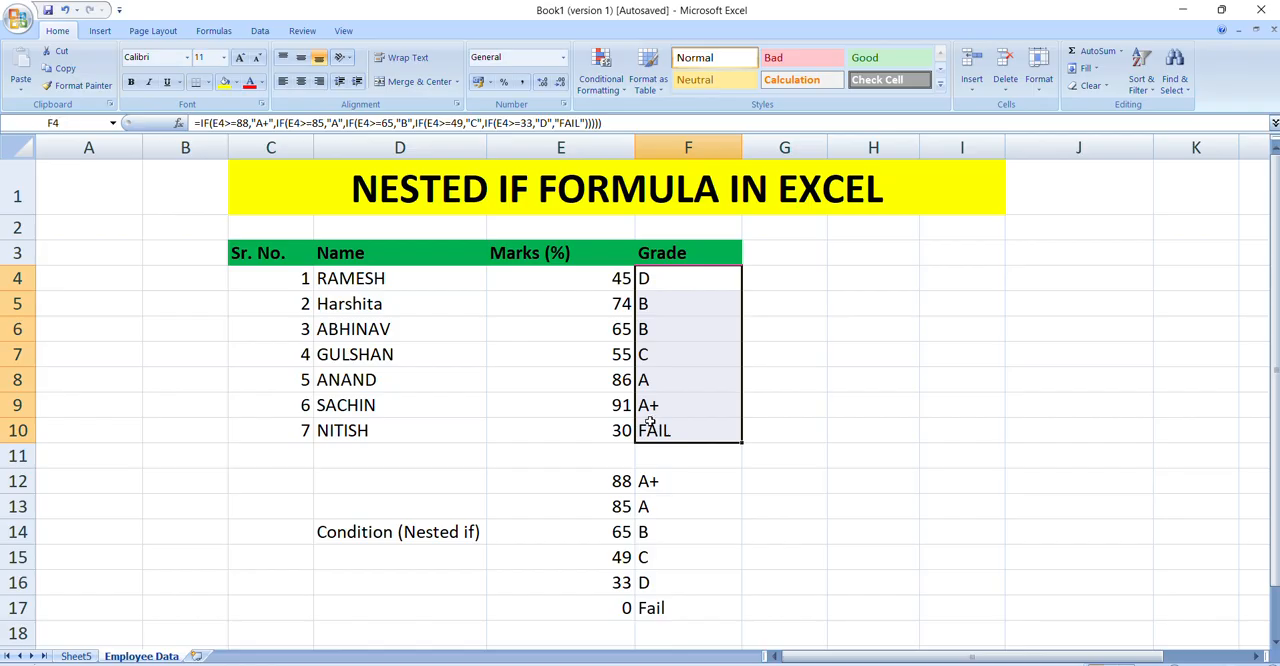
{"action": "left_click", "coordinate": [568, 410]}
Step: Check individual marks in E4:E10 and their grades against the matching pairs of thresholds in E12:E17
{"action": "left_click", "coordinate": [621, 607]}
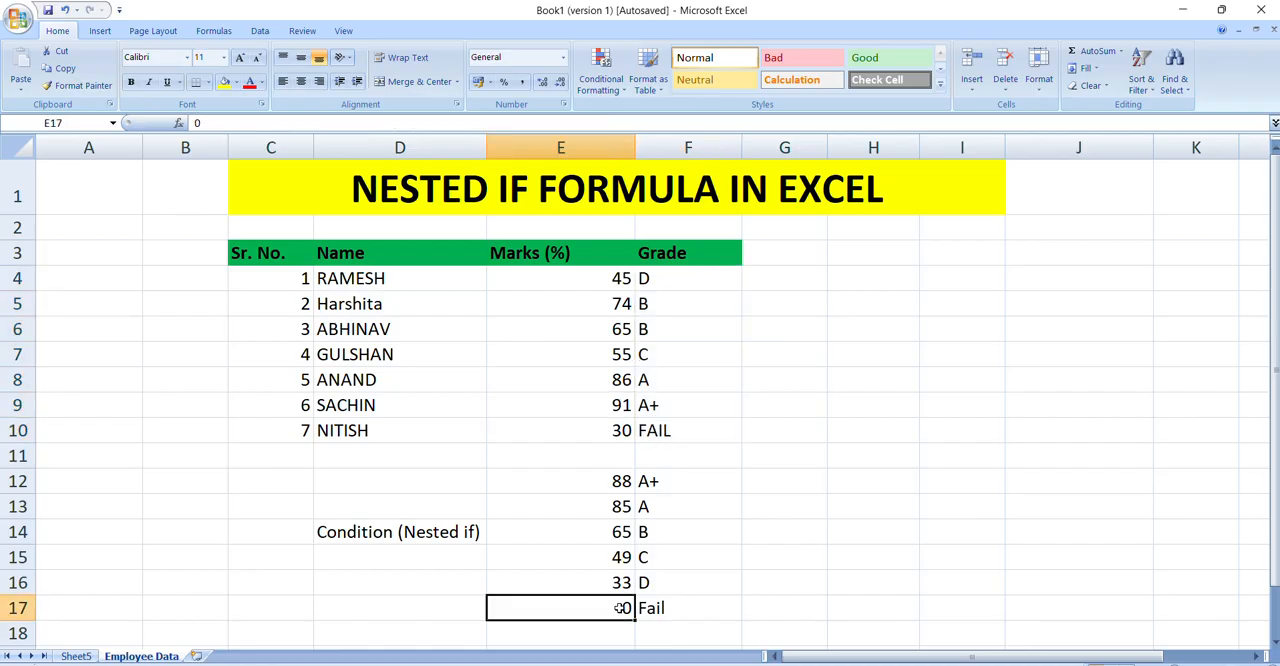
{"action": "left_click_drag", "start_coordinate": [621, 607], "coordinate": [621, 582]}
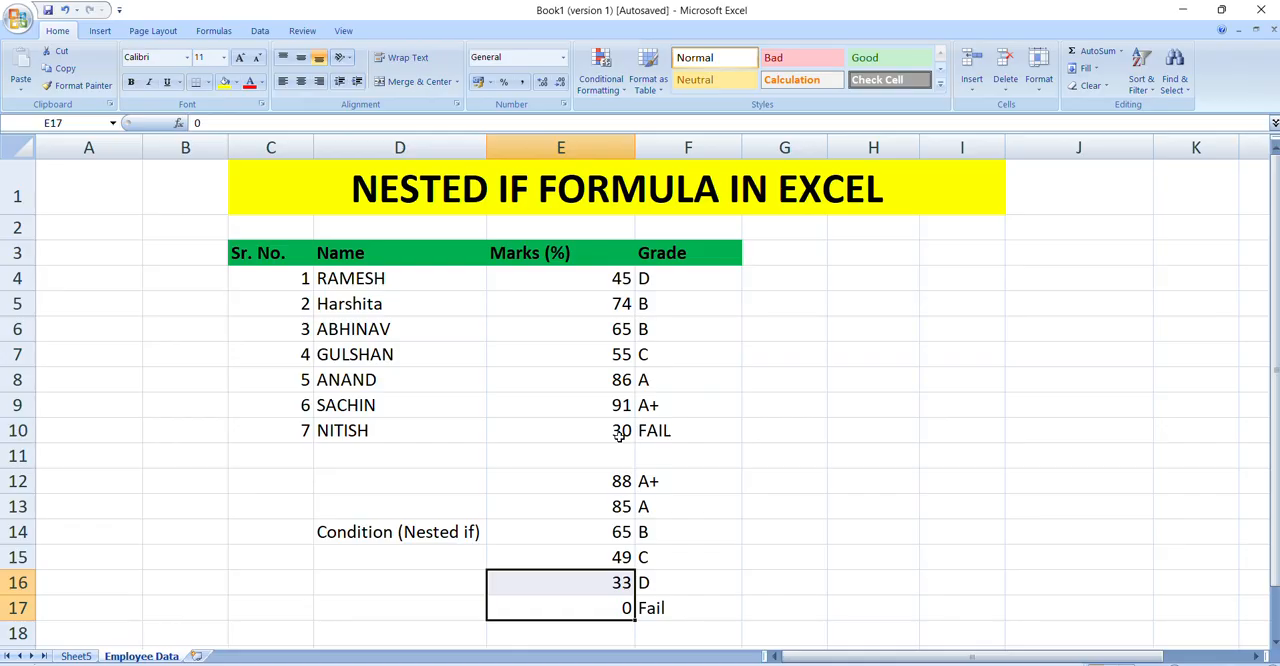
{"action": "left_click", "coordinate": [620, 431]}
{"action": "left_click", "coordinate": [622, 405]}
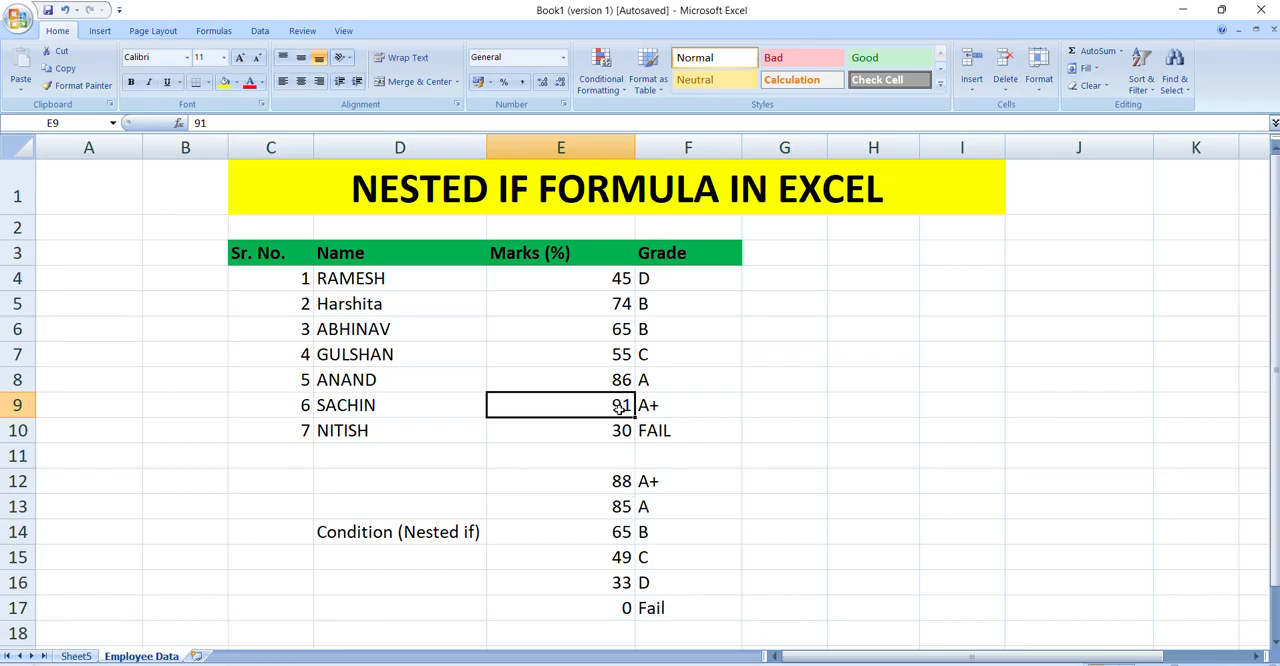
{"action": "double_click", "coordinate": [624, 506]}
{"action": "left_click", "coordinate": [622, 481]}
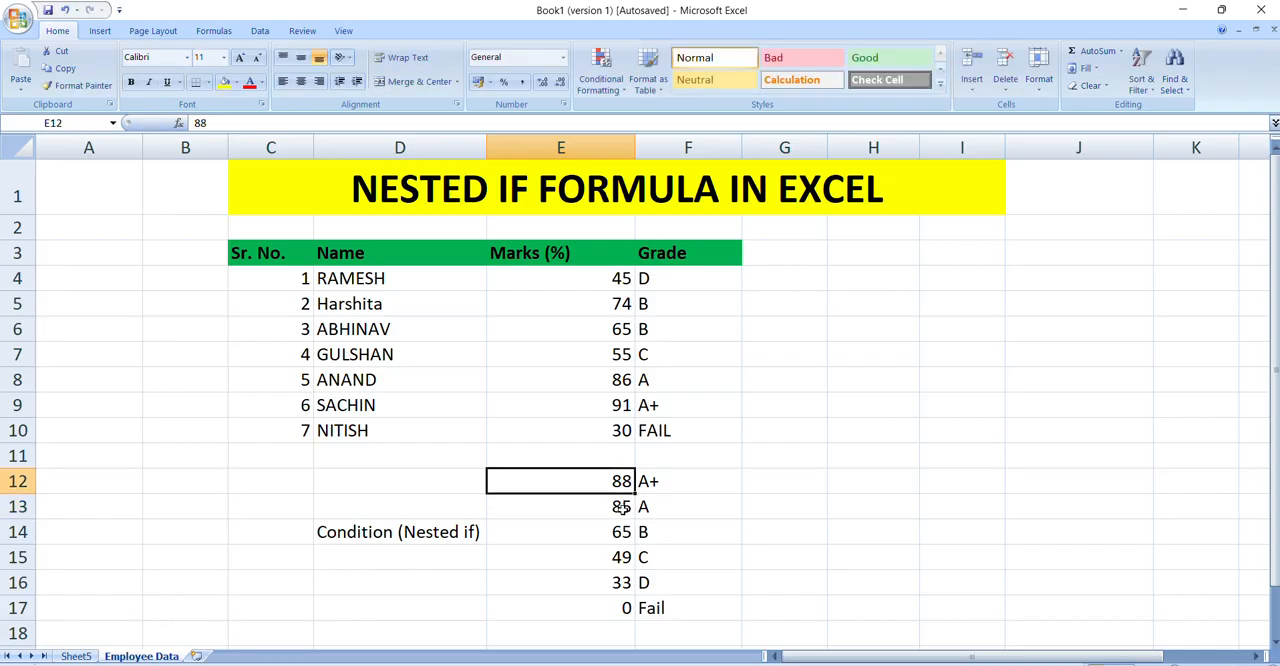
{"action": "left_click_drag", "start_coordinate": [624, 506], "coordinate": [622, 481]}
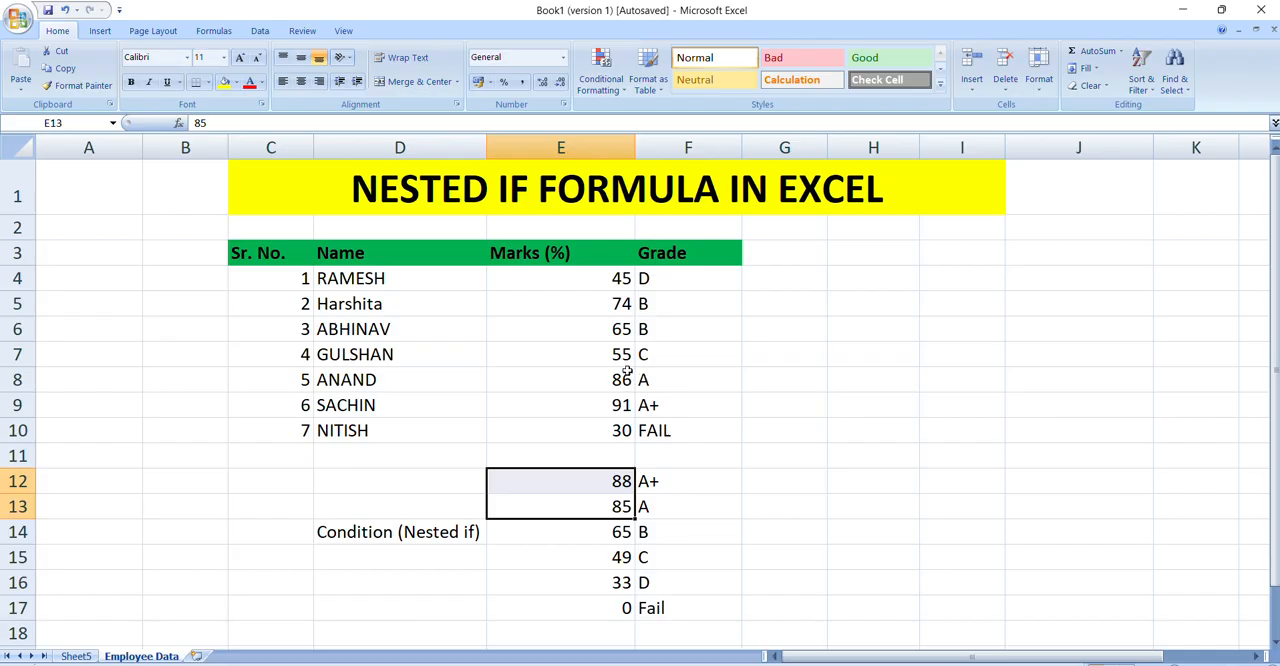
{"action": "left_click_drag", "start_coordinate": [620, 560], "coordinate": [622, 531]}
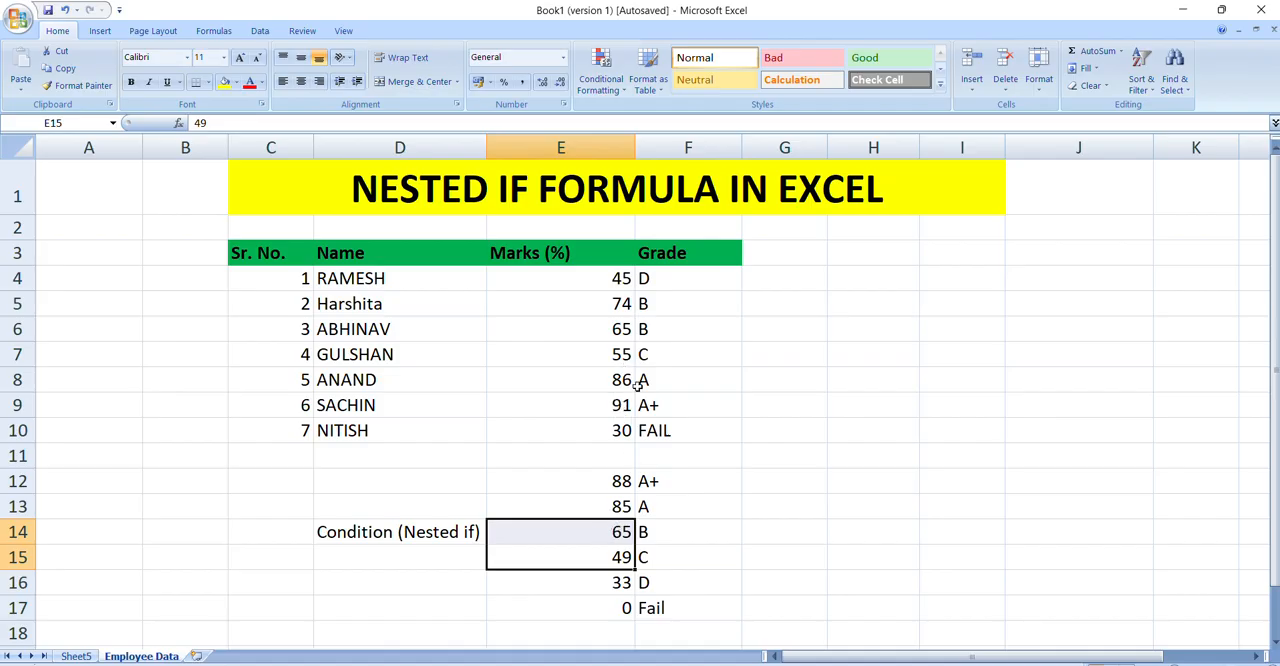
{"action": "left_click", "coordinate": [622, 329]}
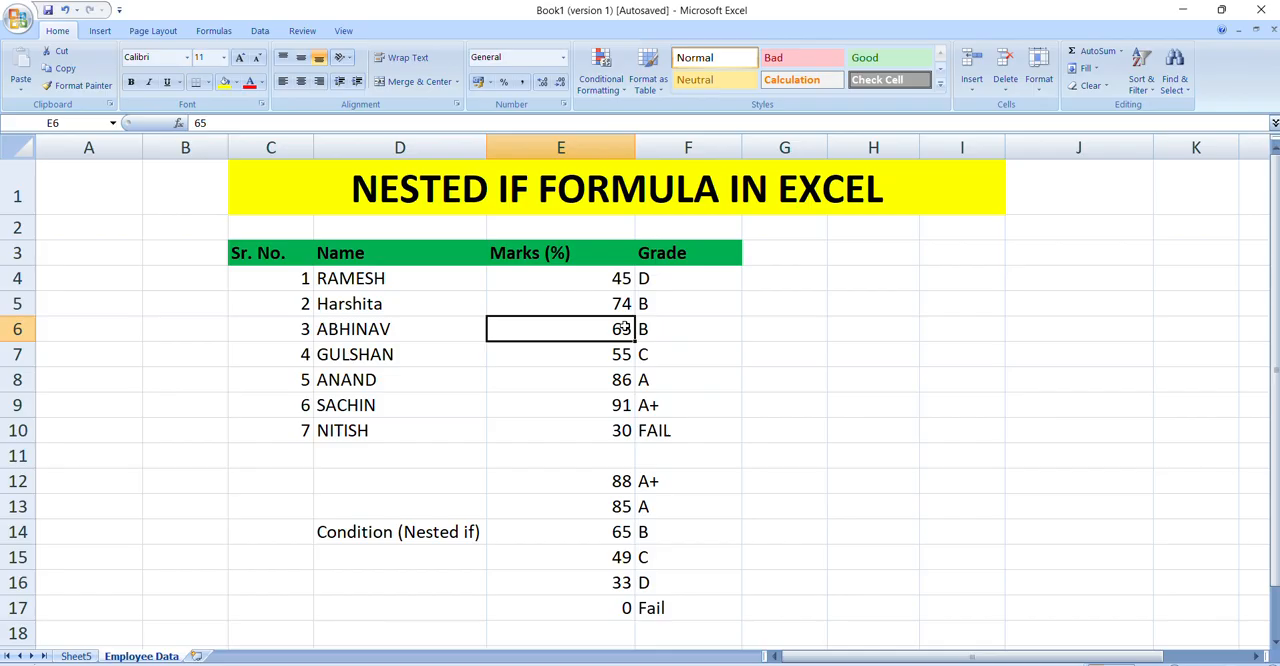
{"action": "left_click_drag", "start_coordinate": [625, 533], "coordinate": [628, 507]}
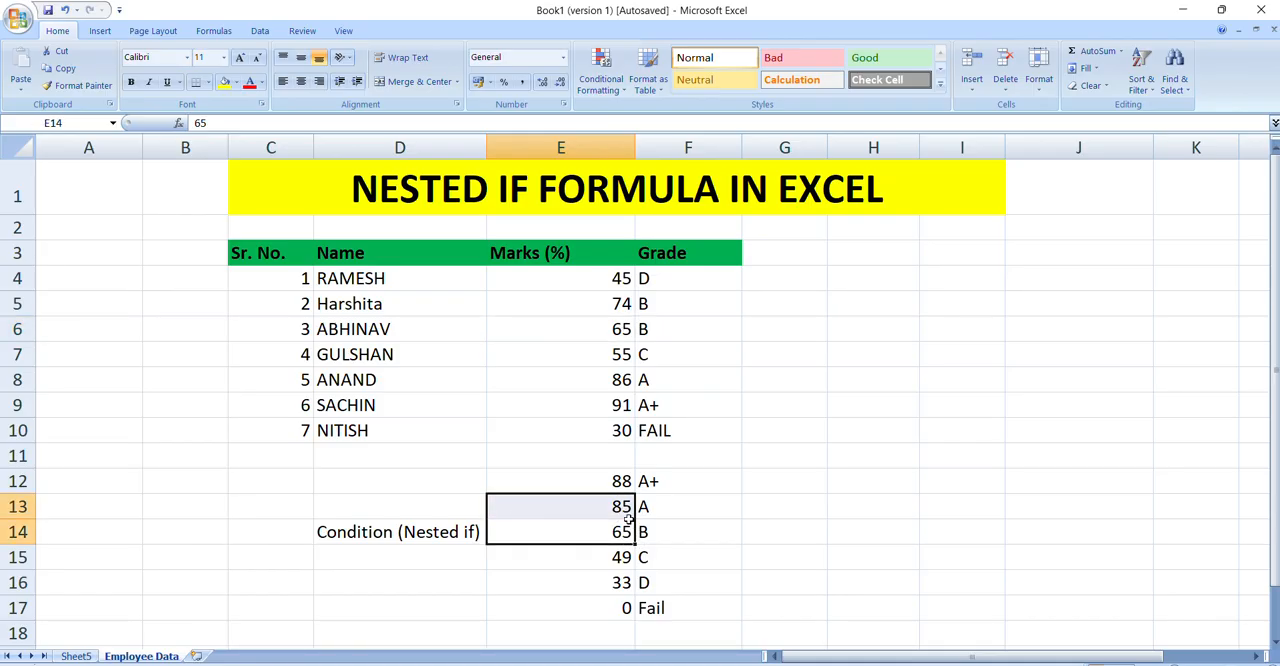
{"action": "left_click", "coordinate": [641, 350]}
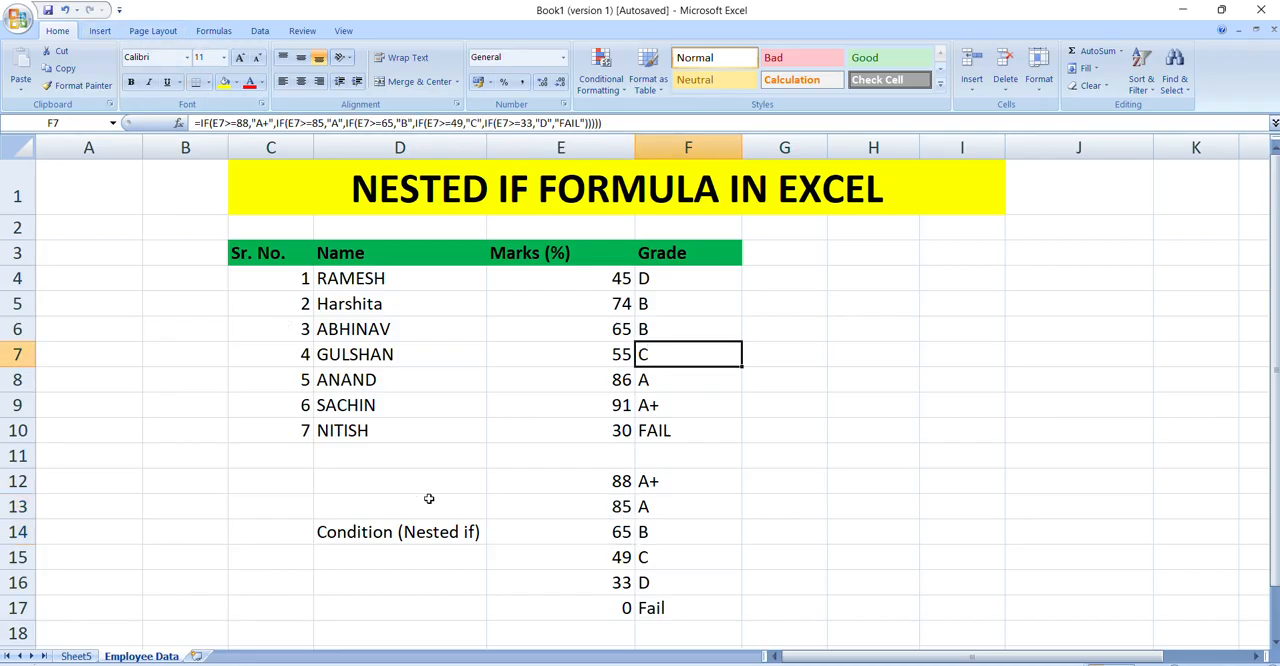
Step: Compare the marks in E4:E6 and their grades with the bounding thresholds and letter grades in rows 13 to 16
{"action": "left_click", "coordinate": [603, 532]}
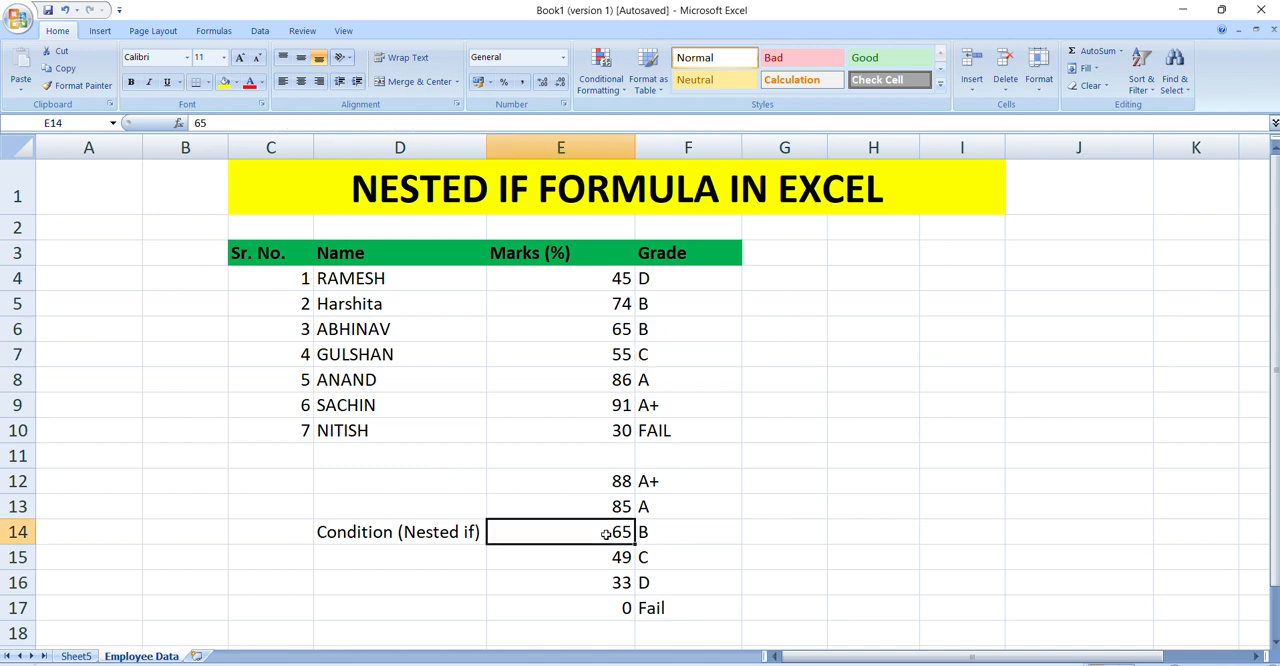
{"action": "left_click", "coordinate": [643, 326]}
{"action": "left_click", "coordinate": [628, 534]}
{"action": "left_click_drag", "start_coordinate": [632, 532], "coordinate": [632, 508]}
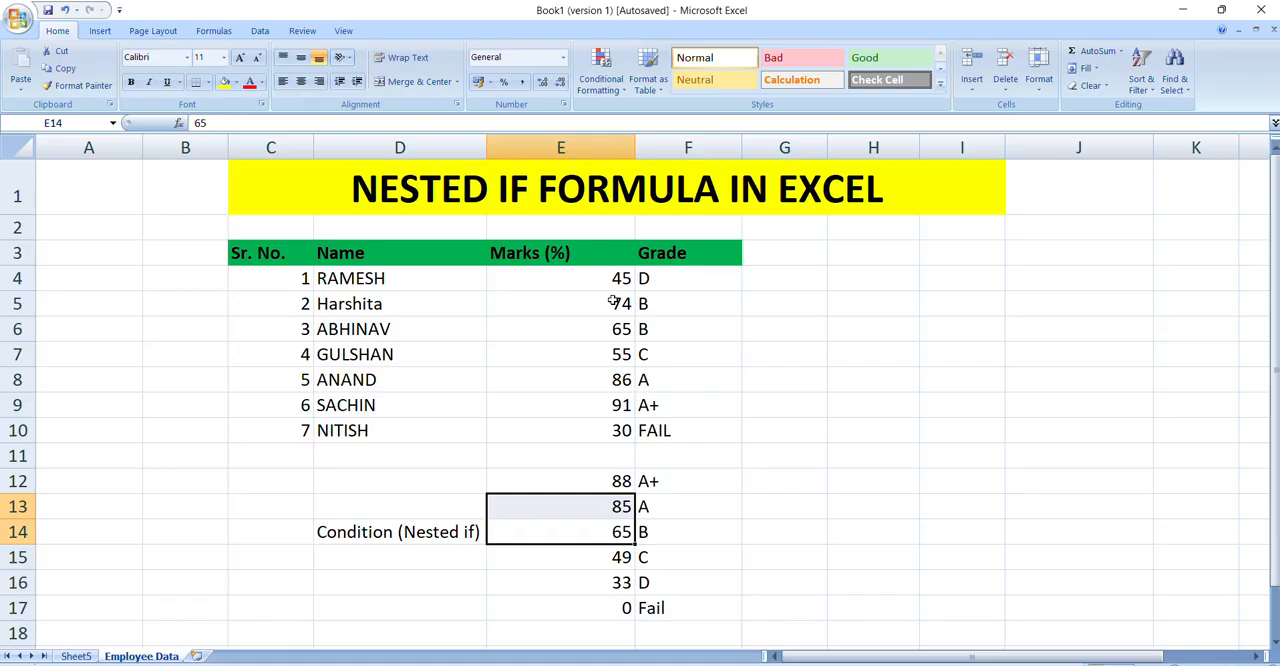
{"action": "left_click", "coordinate": [614, 299]}
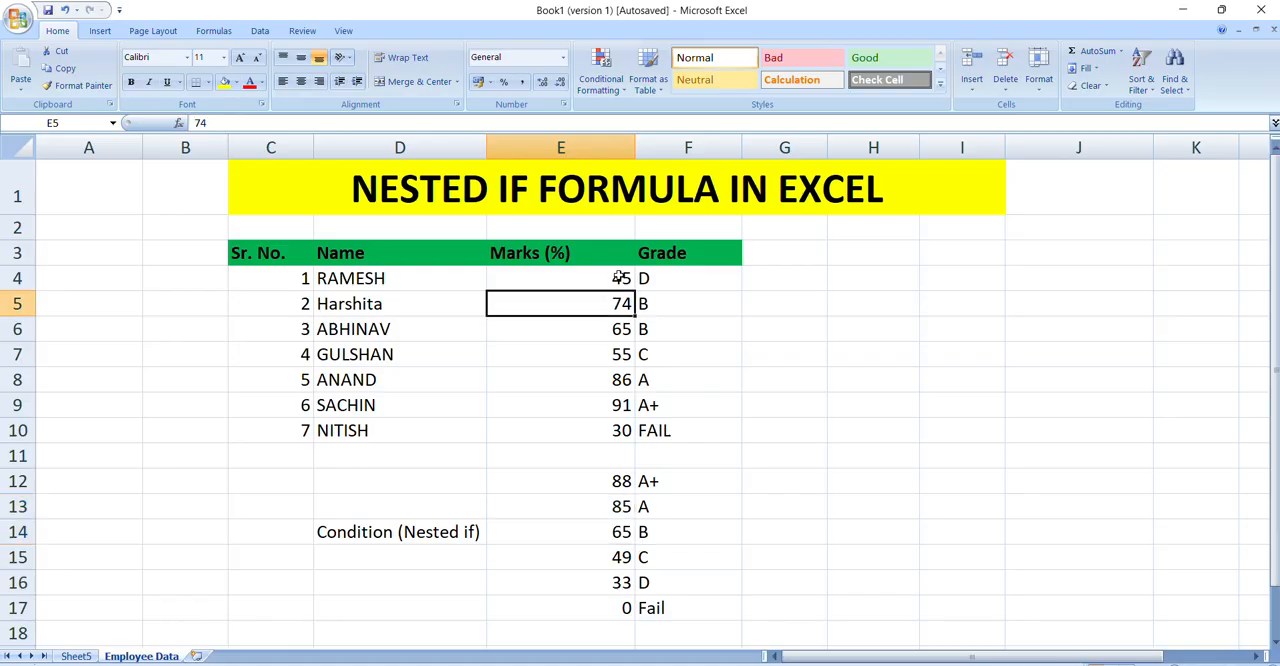
{"action": "left_click", "coordinate": [618, 276]}
{"action": "left_click_drag", "start_coordinate": [621, 587], "coordinate": [617, 557]}
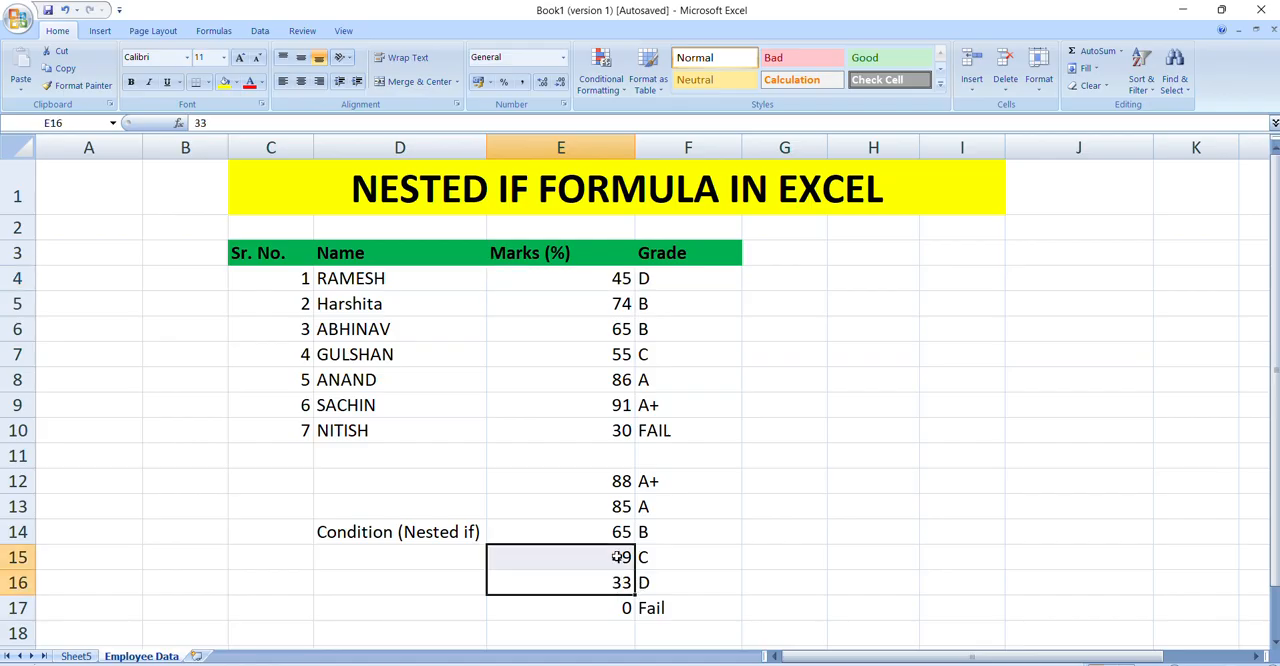
{"action": "left_click", "coordinate": [663, 580]}
{"action": "left_click_drag", "start_coordinate": [598, 574], "coordinate": [607, 551]}
{"action": "left_click", "coordinate": [650, 503]}
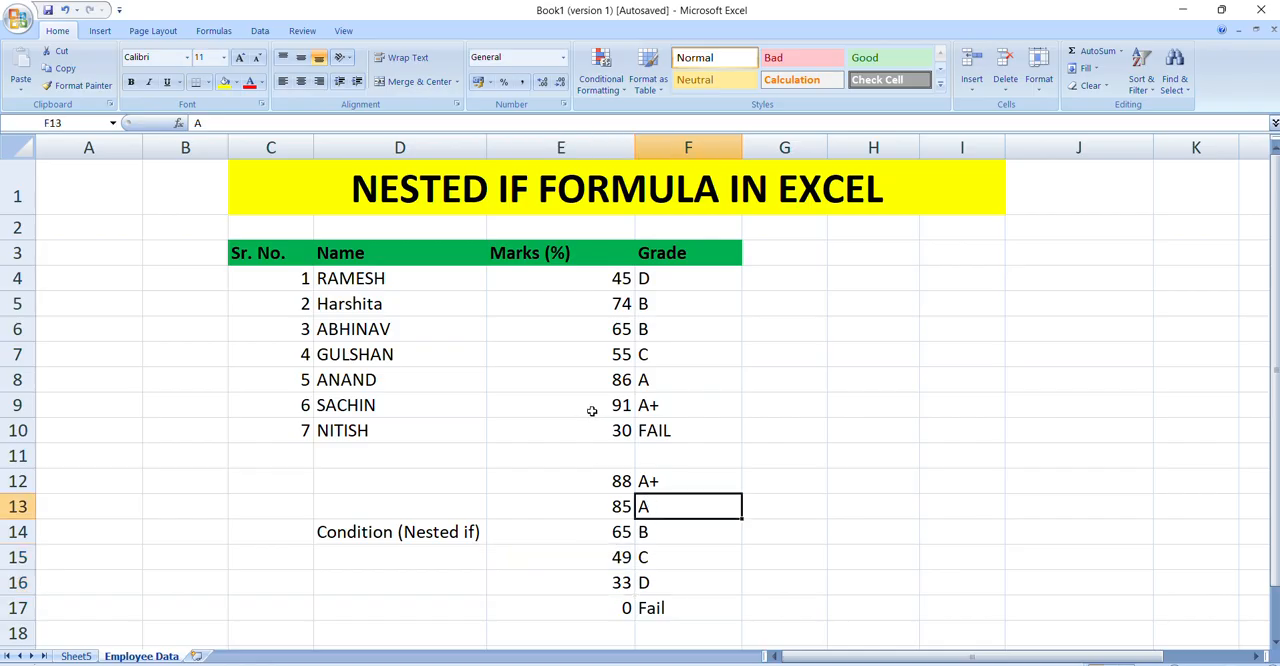
Step: Examine the threshold ranges in E12:E17 from the lowest limit up to the highest
{"action": "left_click_drag", "start_coordinate": [628, 601], "coordinate": [624, 533]}
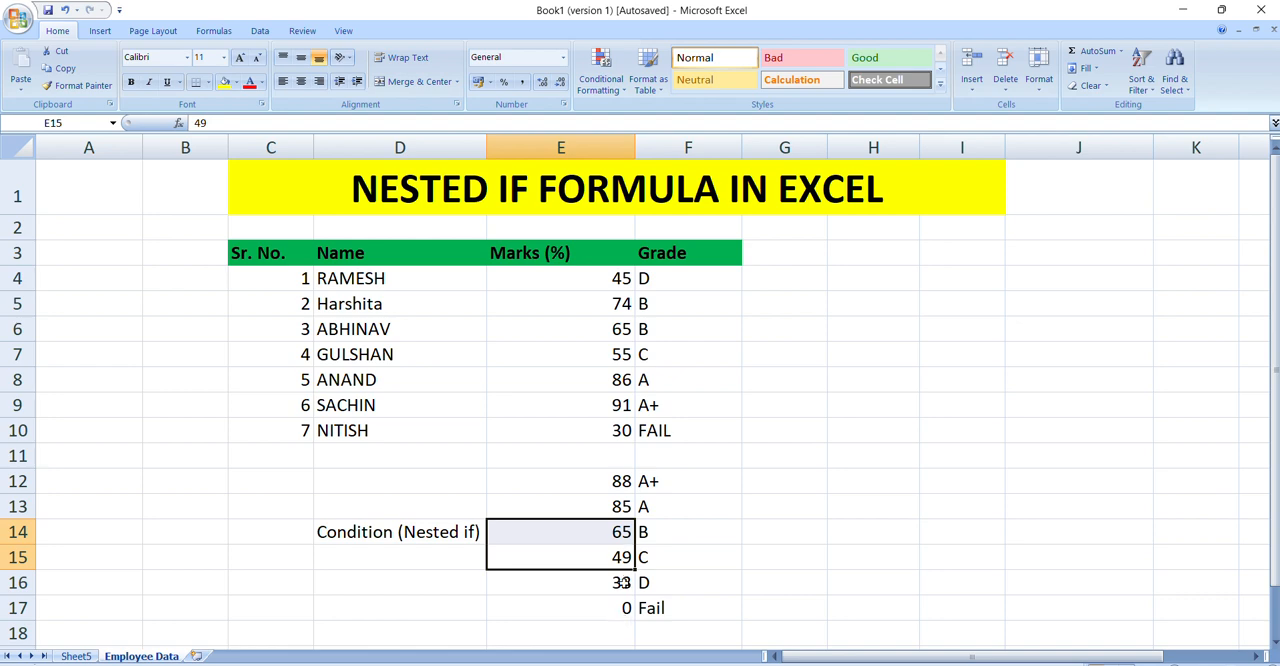
{"action": "left_click_drag", "start_coordinate": [621, 607], "coordinate": [621, 482]}
{"action": "left_click", "coordinate": [622, 578]}
{"action": "left_click", "coordinate": [622, 556]}
{"action": "left_click", "coordinate": [621, 532]}
{"action": "left_click", "coordinate": [622, 506]}
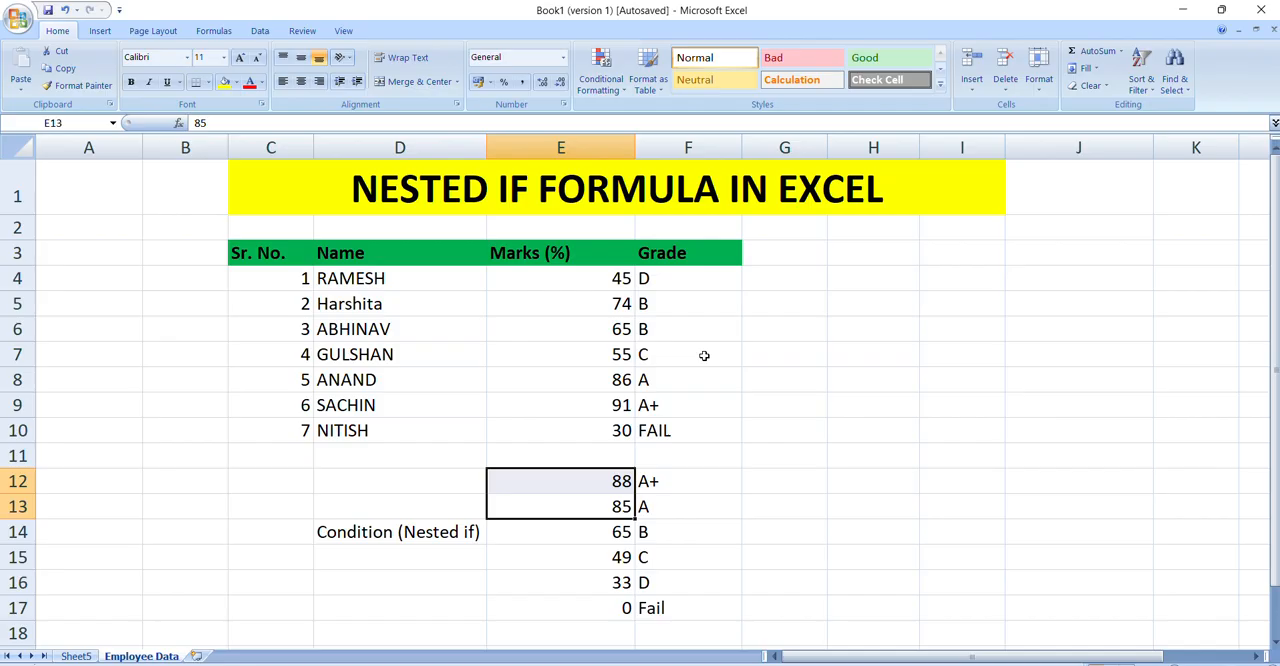
Step: Check the thresholds in E12:E14 one by one against their letter grades in F12:F14
{"action": "left_click", "coordinate": [585, 487]}
{"action": "left_click", "coordinate": [659, 484]}
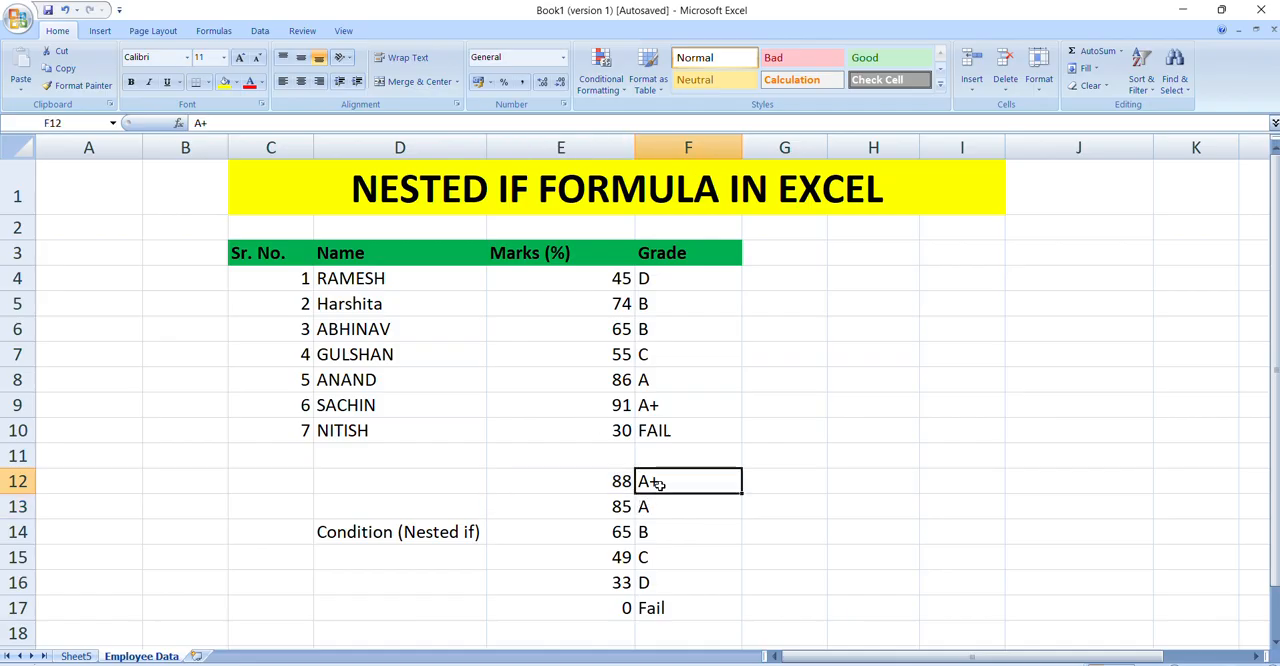
{"action": "left_click", "coordinate": [593, 485]}
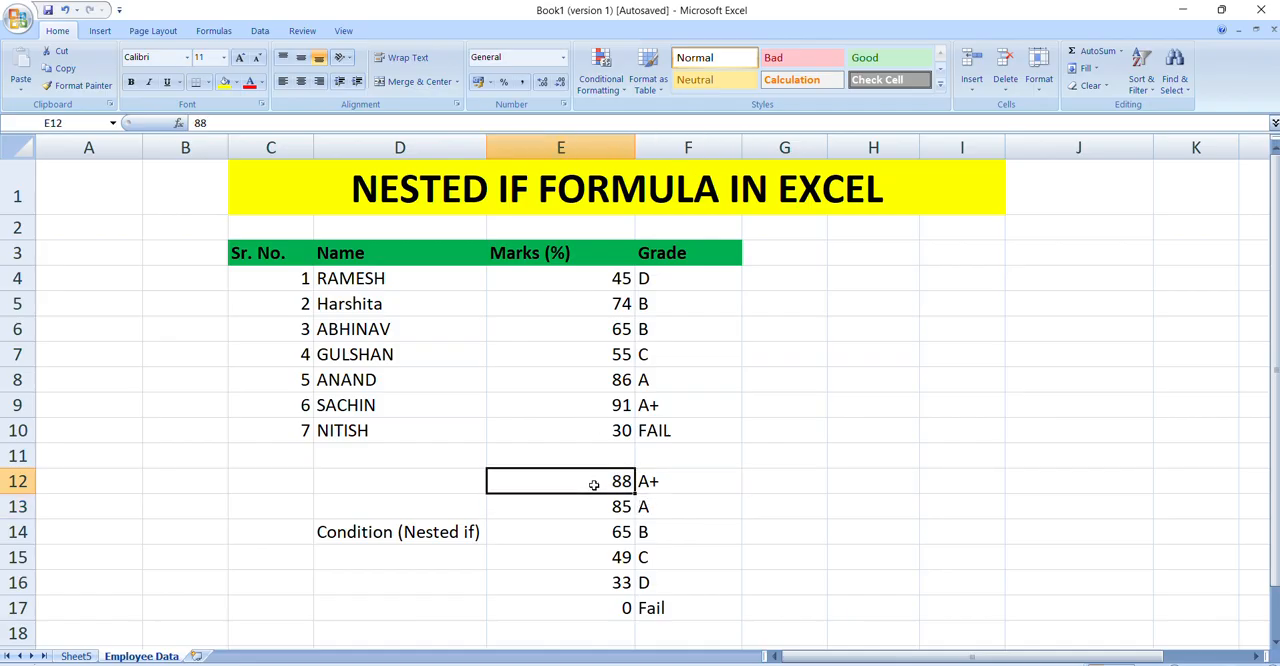
{"action": "left_click", "coordinate": [657, 480]}
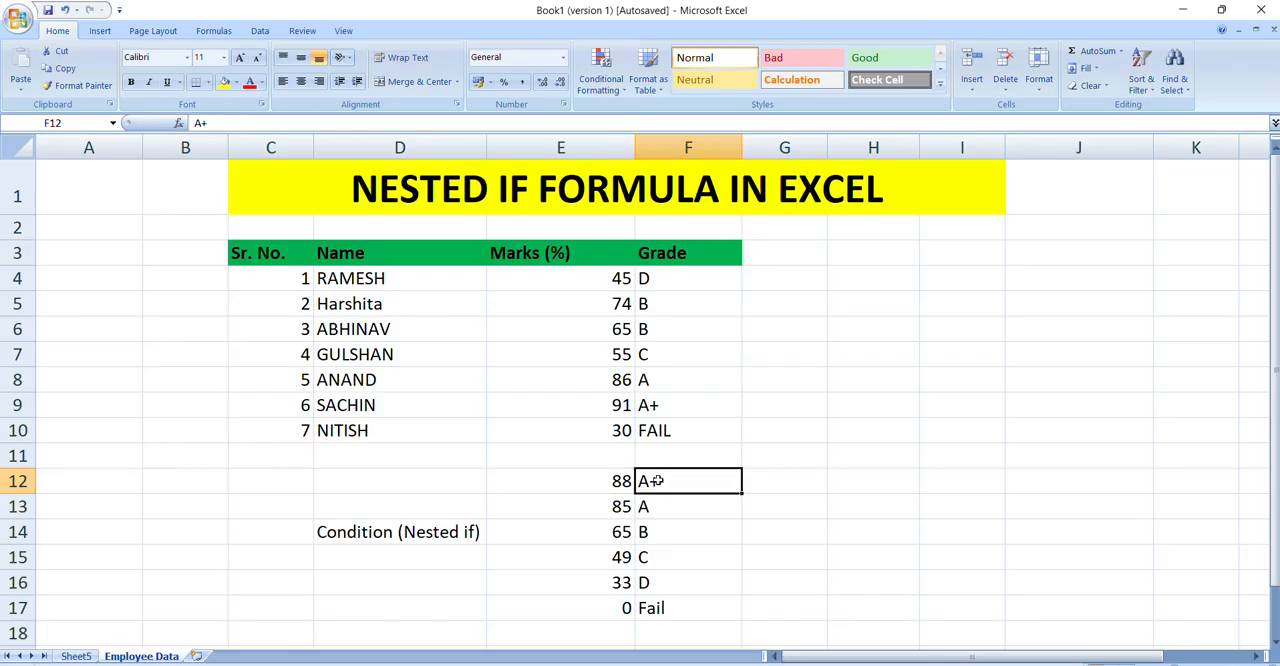
{"action": "left_click", "coordinate": [584, 507]}
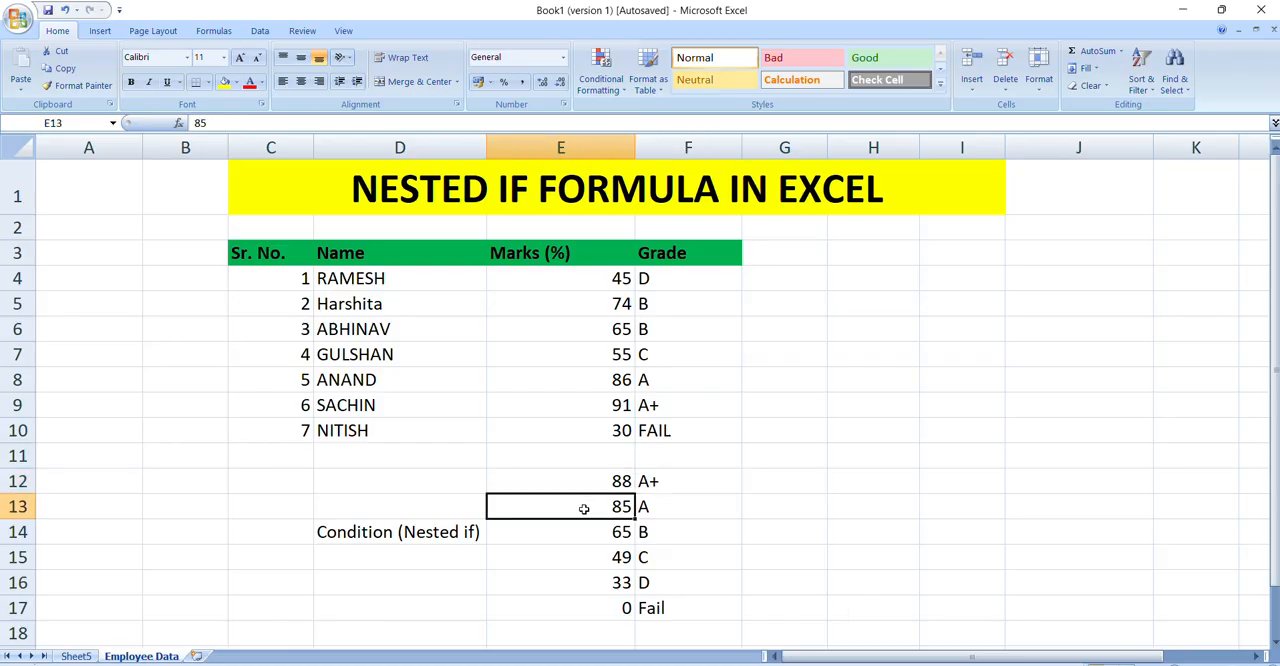
{"action": "left_click", "coordinate": [662, 510]}
{"action": "left_click", "coordinate": [590, 532]}
{"action": "left_click", "coordinate": [668, 535]}
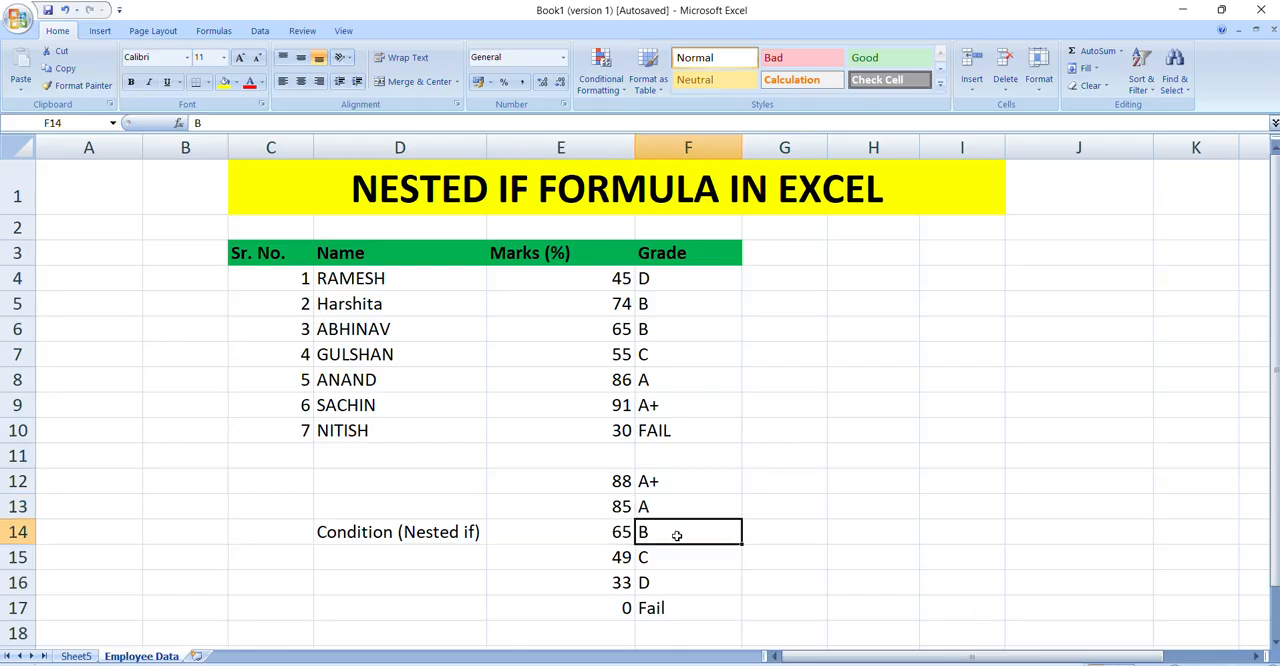
Step: Review the grade formula in F6 and the students' names and marks in the first rows of the table
{"action": "left_click", "coordinate": [677, 336]}
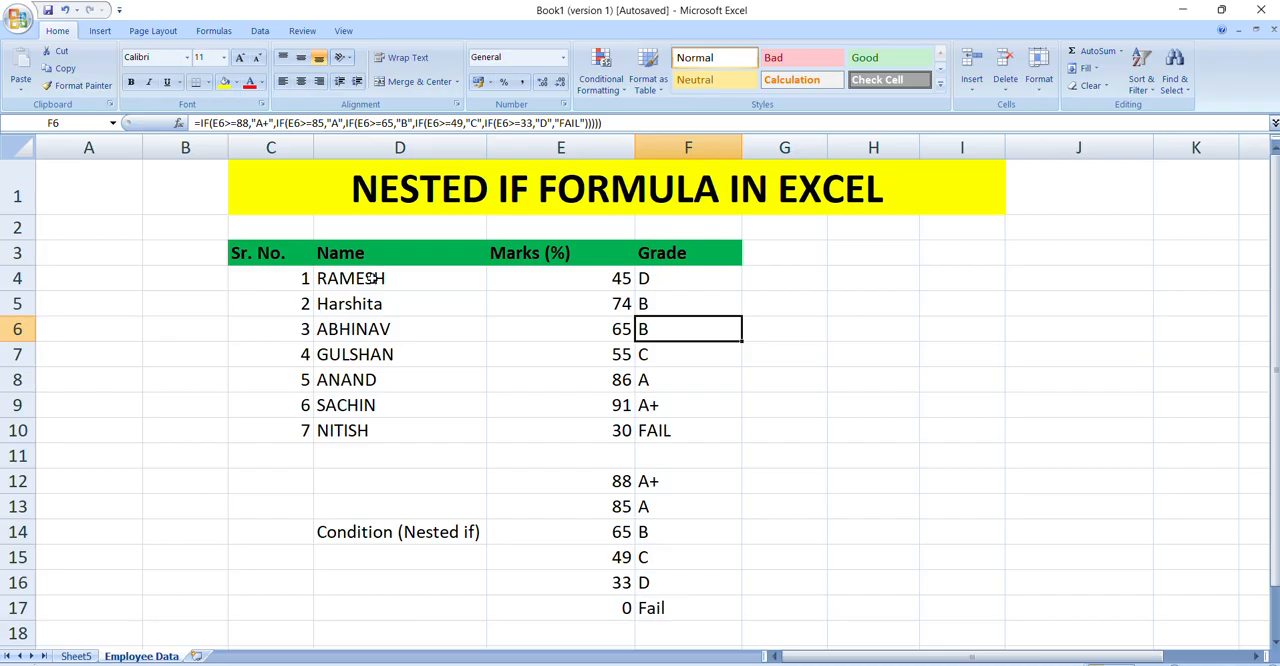
{"action": "left_click_drag", "start_coordinate": [560, 270], "coordinate": [557, 389]}
{"action": "left_click", "coordinate": [554, 274]}
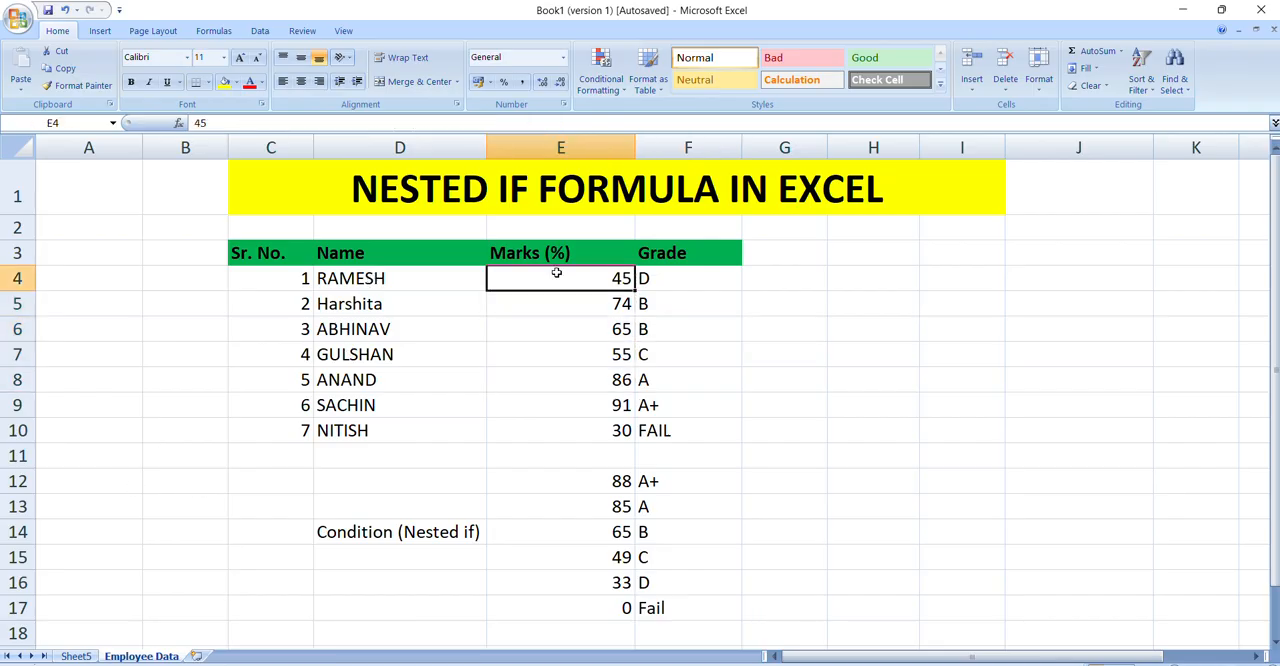
{"action": "left_click", "coordinate": [326, 284]}
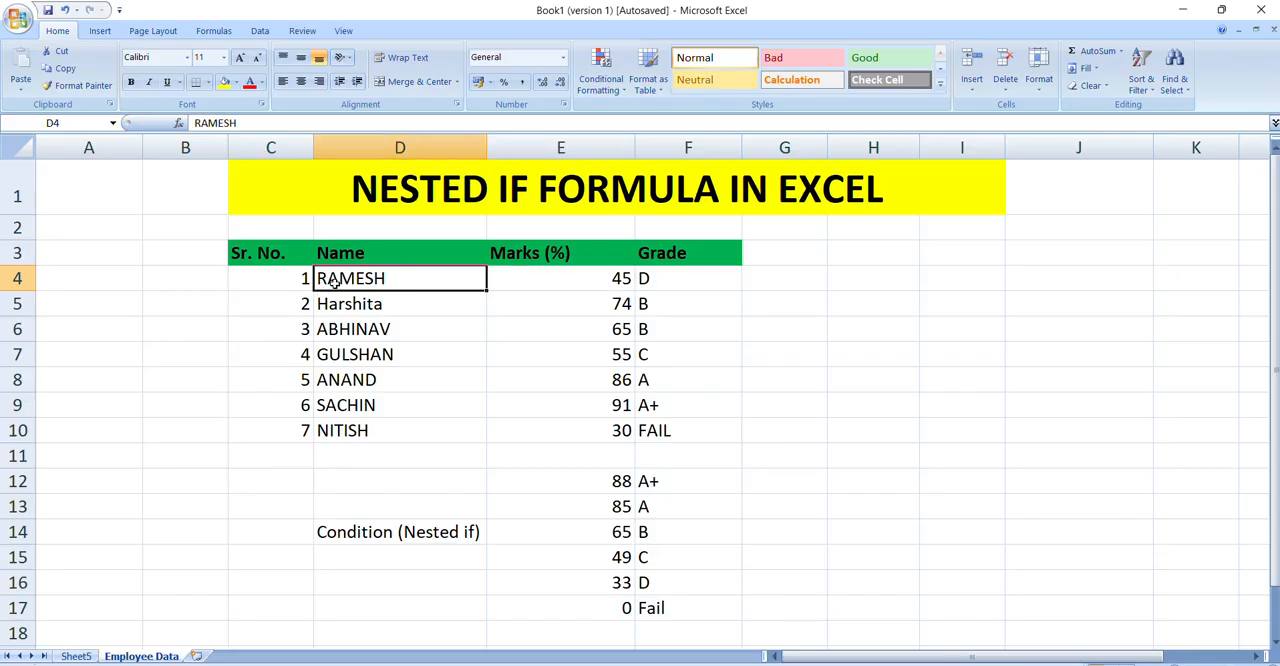
{"action": "left_click", "coordinate": [501, 286]}
{"action": "left_click", "coordinate": [509, 311]}
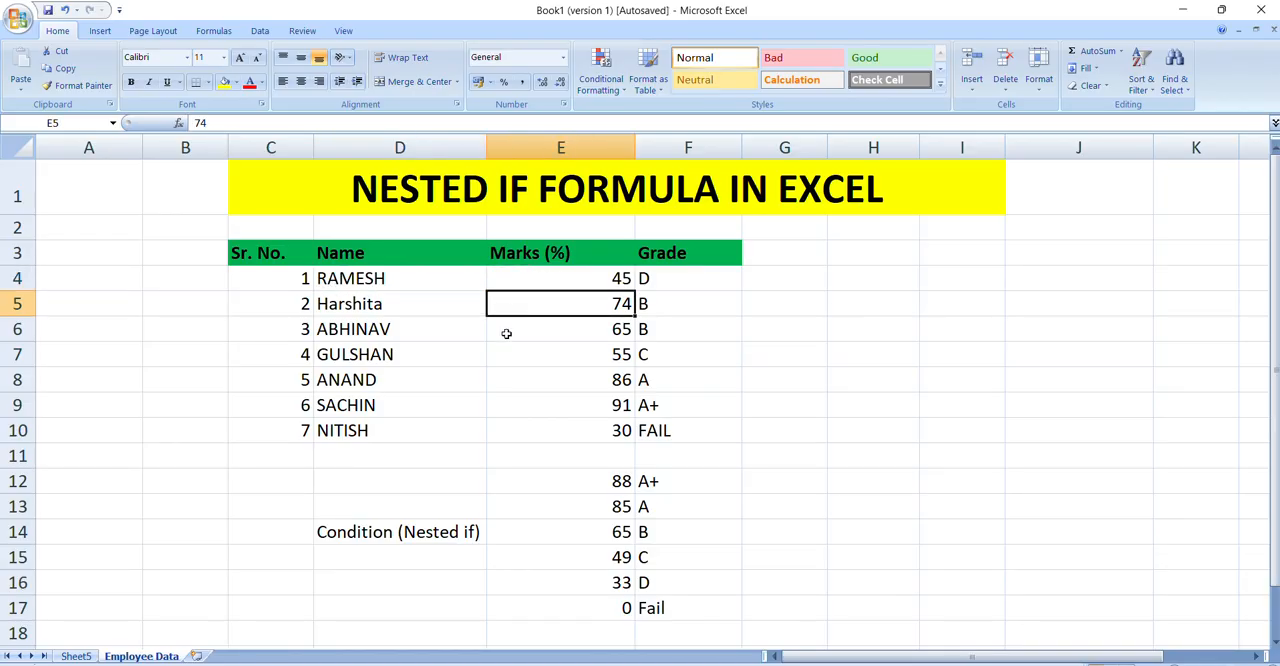
{"action": "left_click", "coordinate": [506, 334]}
{"action": "left_click", "coordinate": [513, 277]}
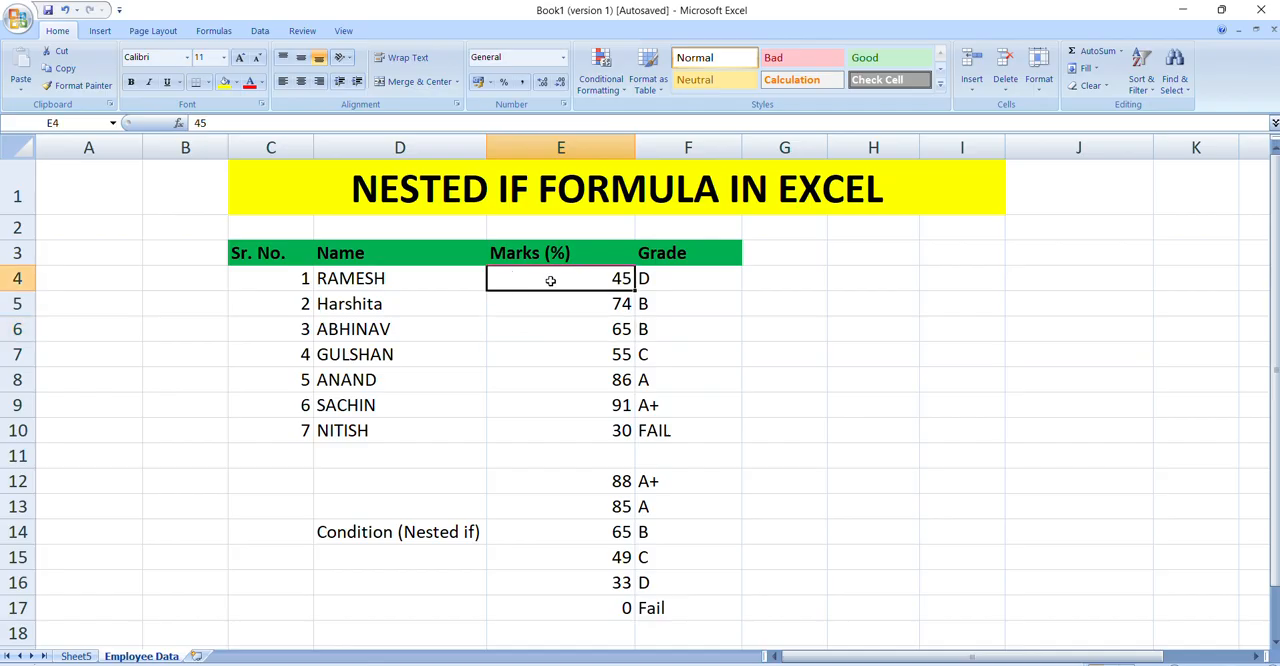
Step: Compare the marks in rows 4 to 6 with their Grade formulas, continuing to the mark in E7
{"action": "left_click", "coordinate": [676, 277]}
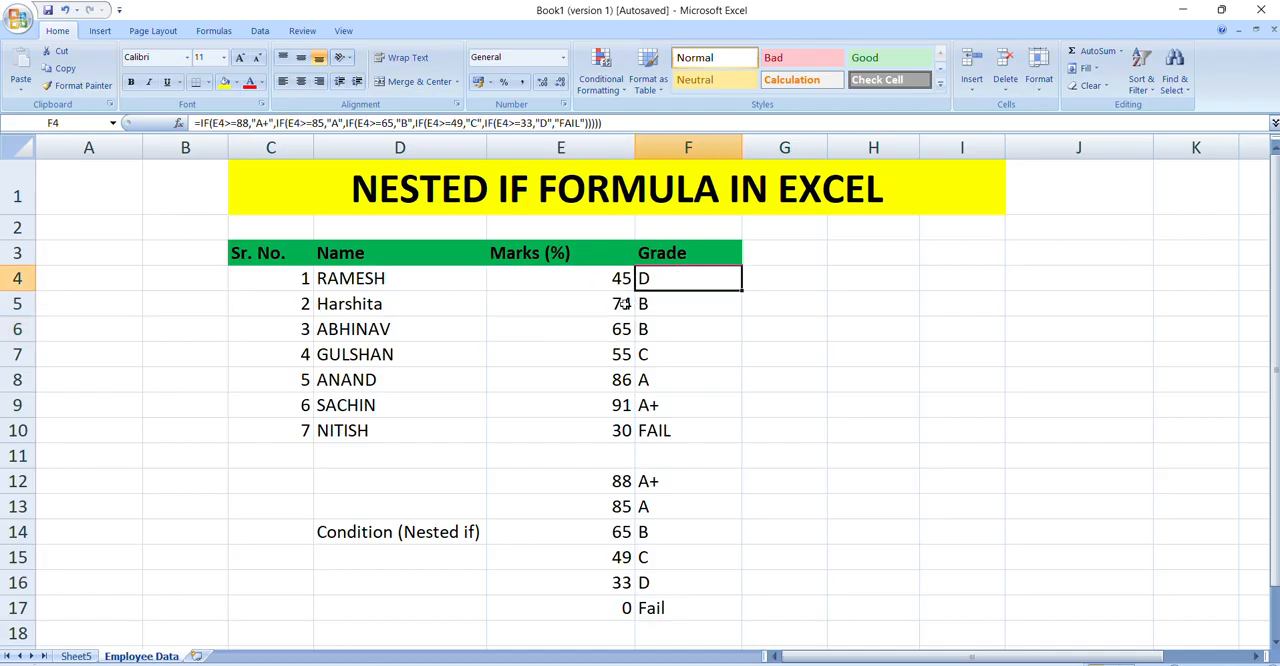
{"action": "left_click", "coordinate": [590, 306]}
{"action": "left_click", "coordinate": [675, 310]}
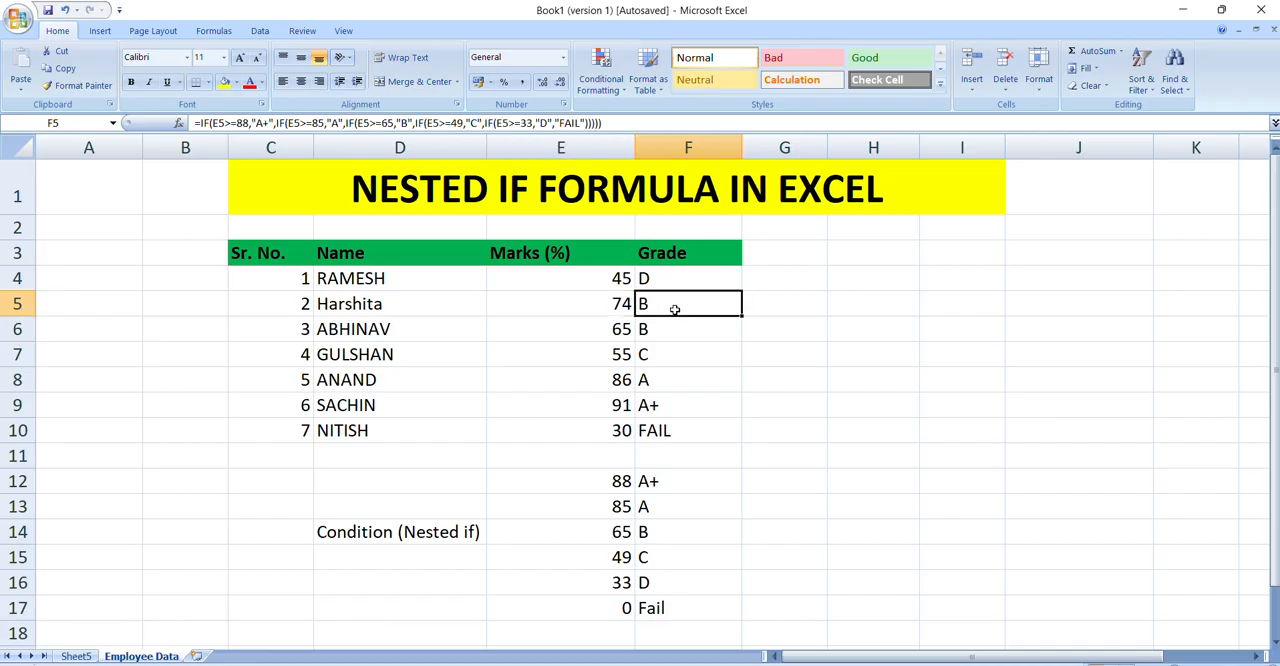
{"action": "left_click", "coordinate": [598, 329]}
{"action": "left_click", "coordinate": [656, 332]}
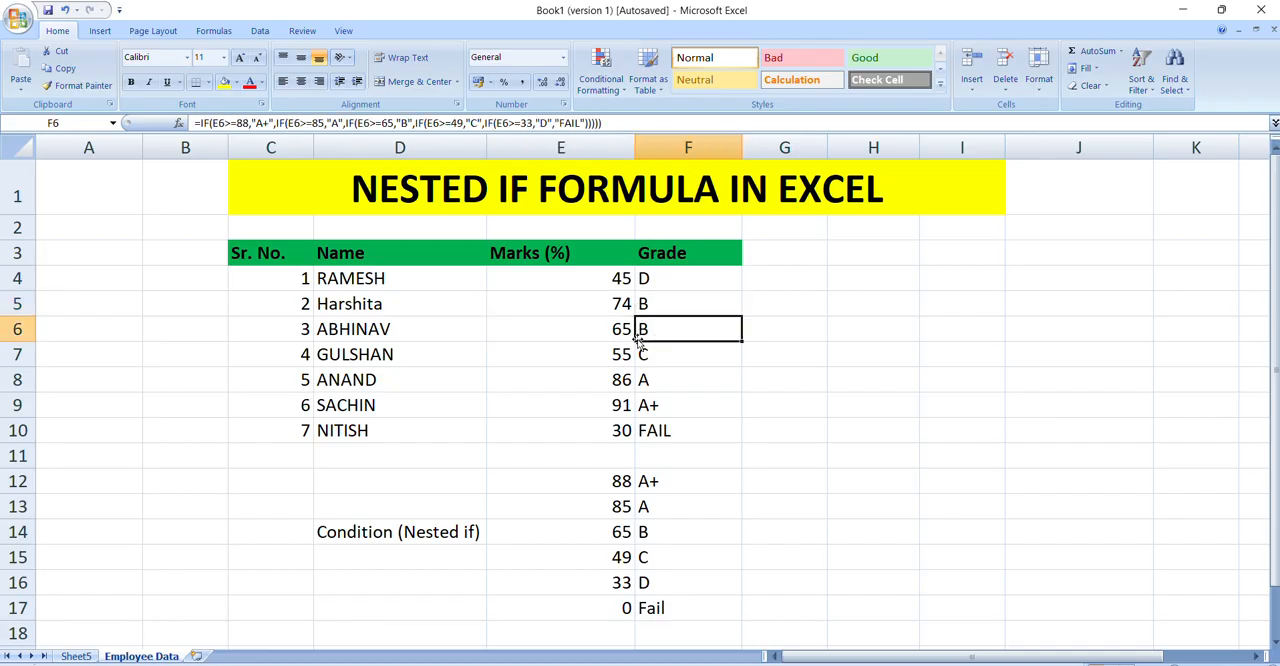
{"action": "left_click", "coordinate": [578, 354]}
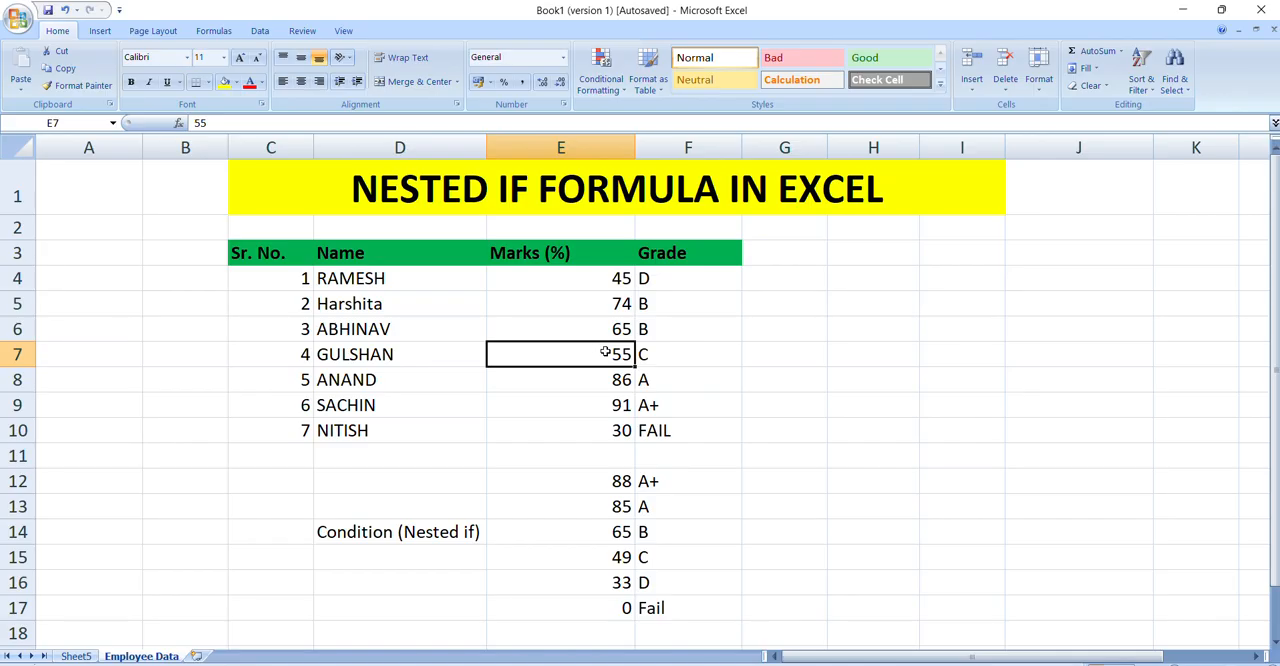
Step: Enter 60000 in cell H7 beside the table and replace it with 50000
{"action": "key", "text": "Right"}
{"action": "key", "text": "Right"}
{"action": "key", "text": "Right"}
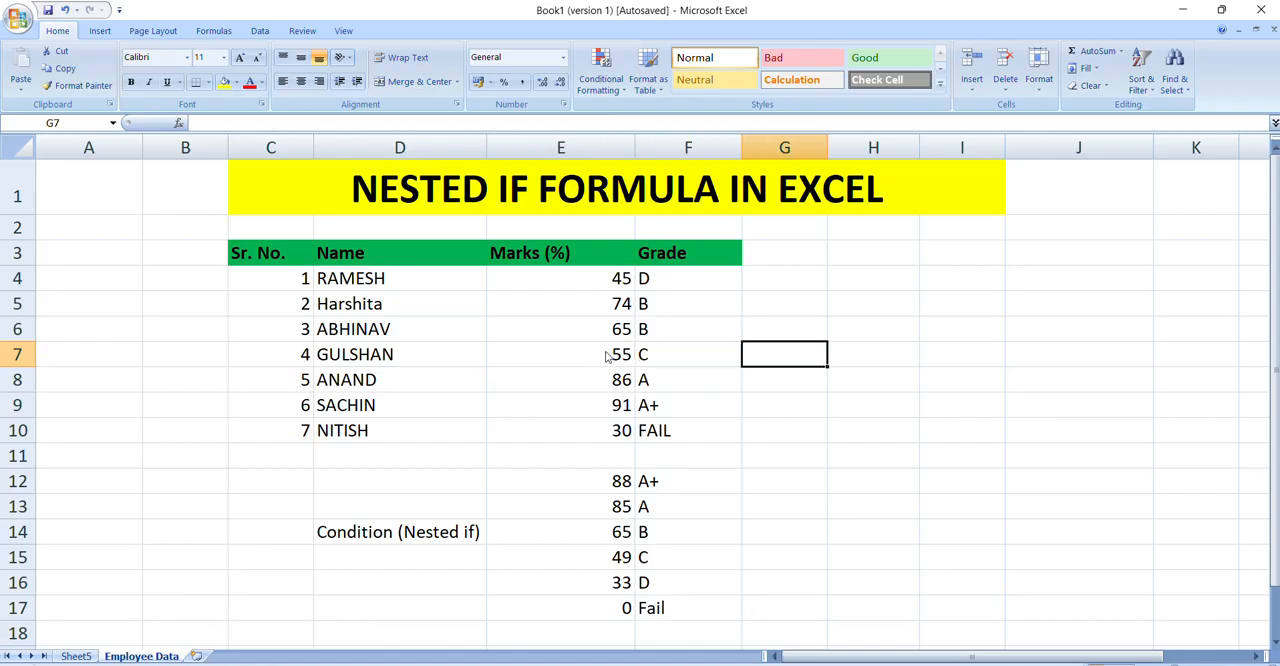
{"action": "type", "text": "60000"}
{"action": "key", "text": "Return"}
{"action": "key", "text": "Up"}
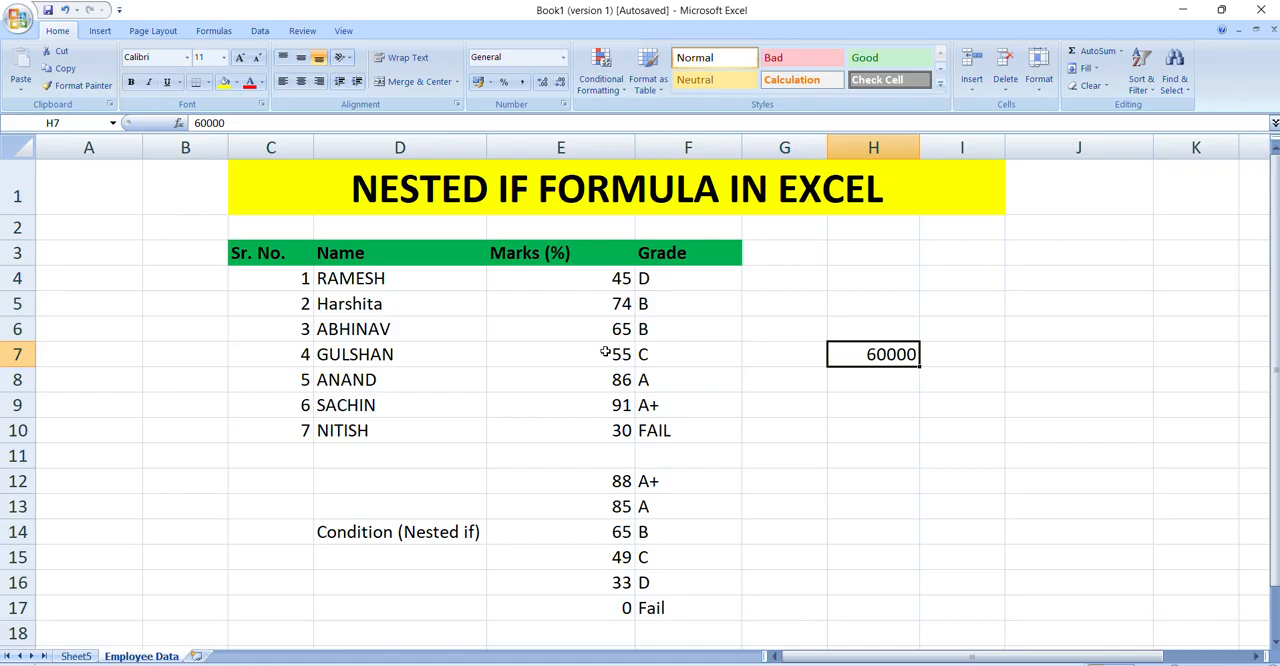
{"action": "type", "text": "50000"}
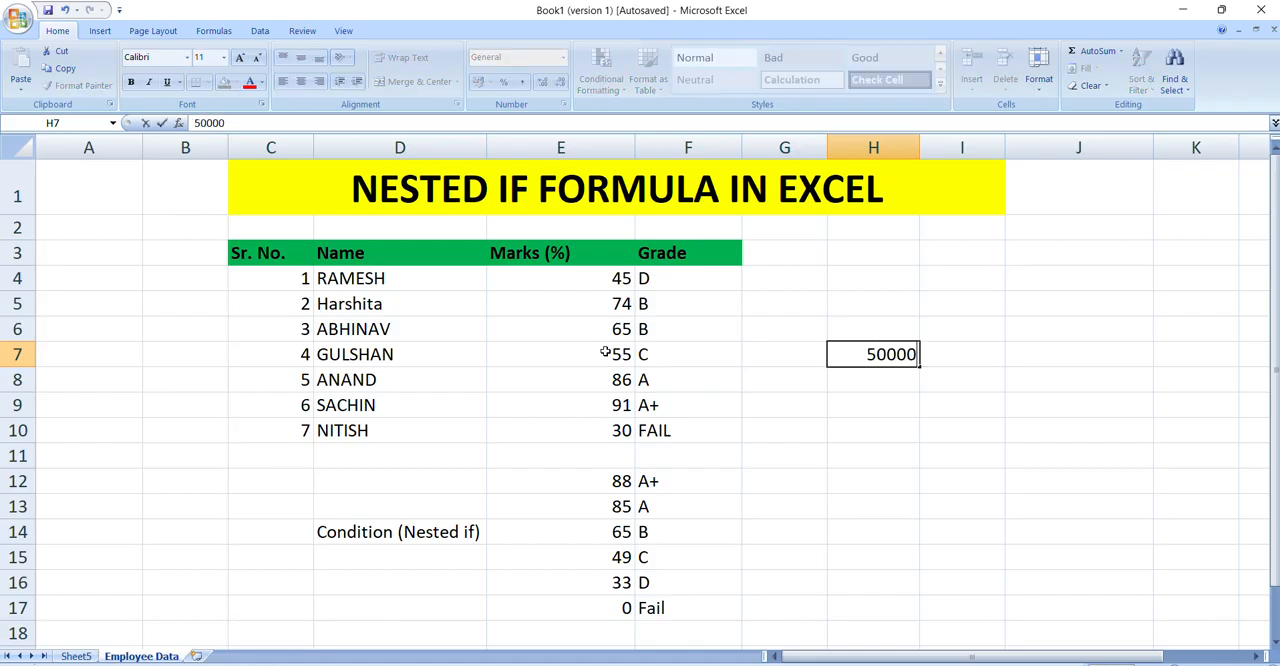
{"action": "key", "text": "Return"}
{"action": "key", "text": "Up"}
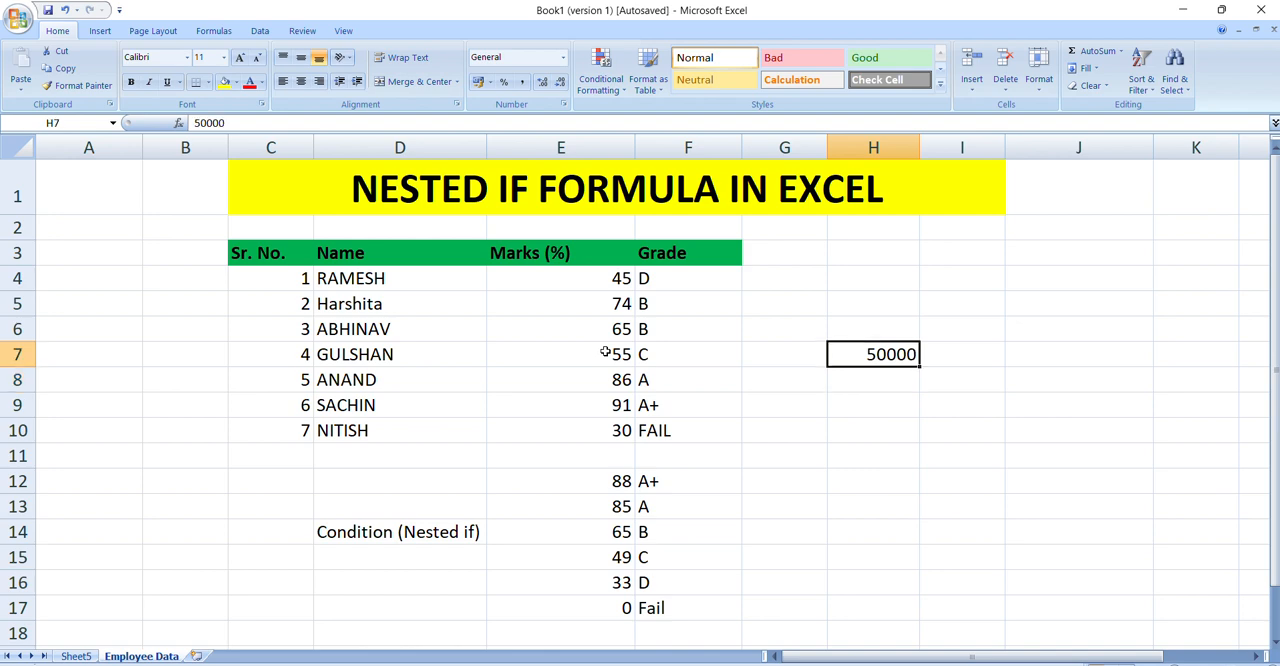
Step: Label the 50000 threshold with the text High in cell I7
{"action": "key", "text": "Right"}
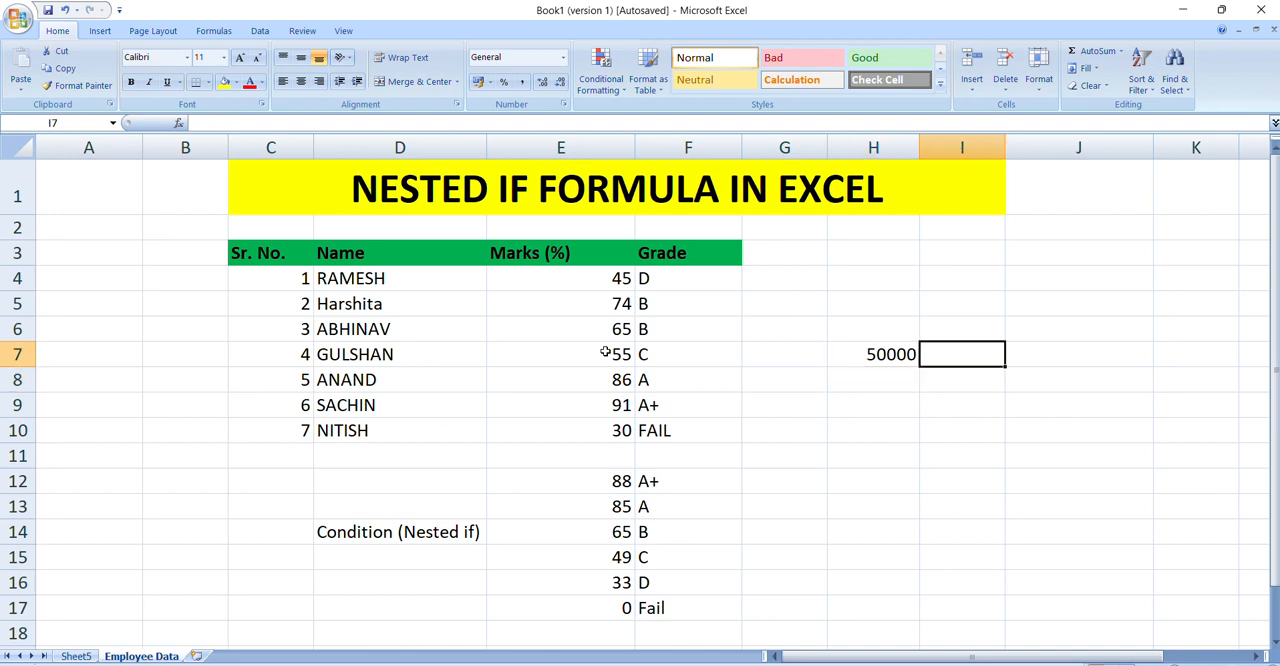
{"action": "type", "text": "hi"}
{"action": "key", "text": "BackSpace"}
{"action": "key", "text": "BackSpace"}
{"action": "type", "text": "Hi"}
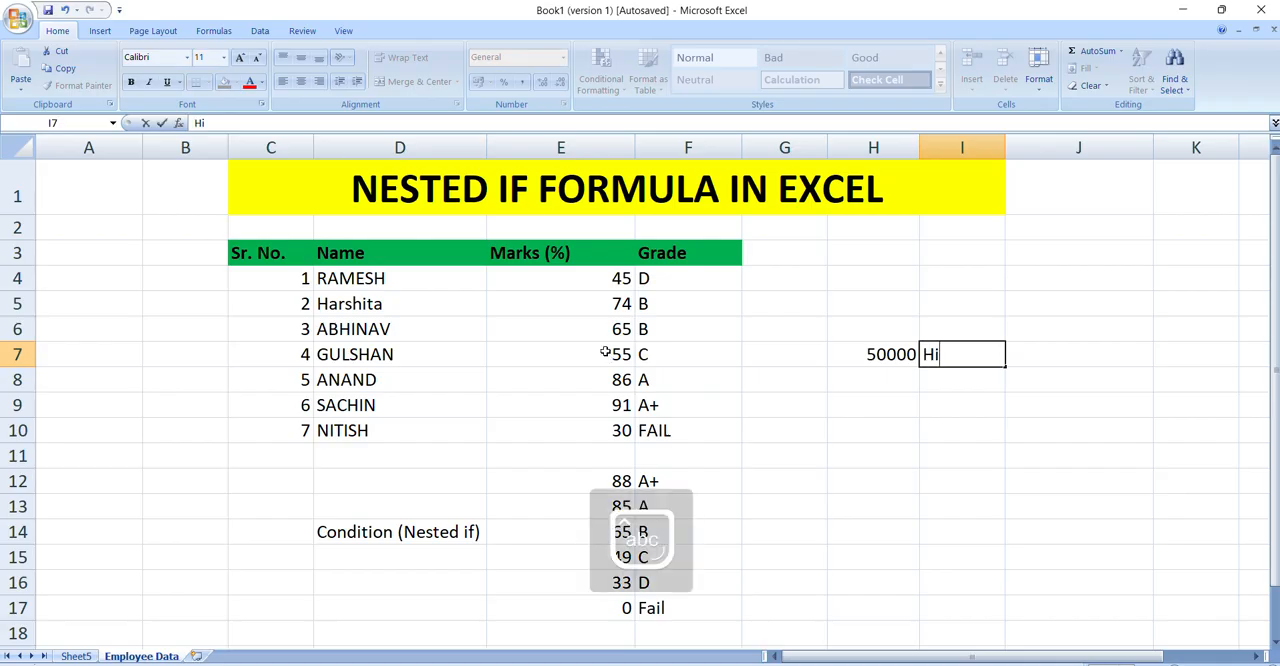
{"action": "type", "text": "gh"}
{"action": "key", "text": "Return"}
Step: Add a second threshold of 30000 in H8 with the label Medium in I8
{"action": "key", "text": "Left"}
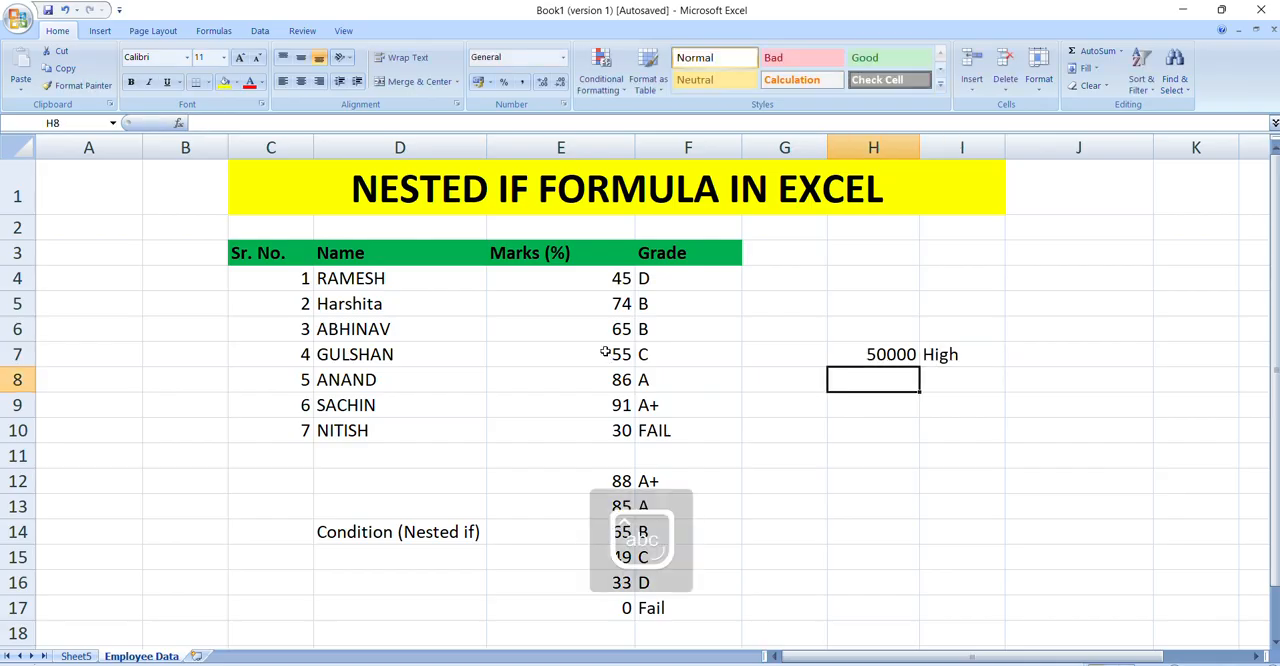
{"action": "type", "text": "3000"}
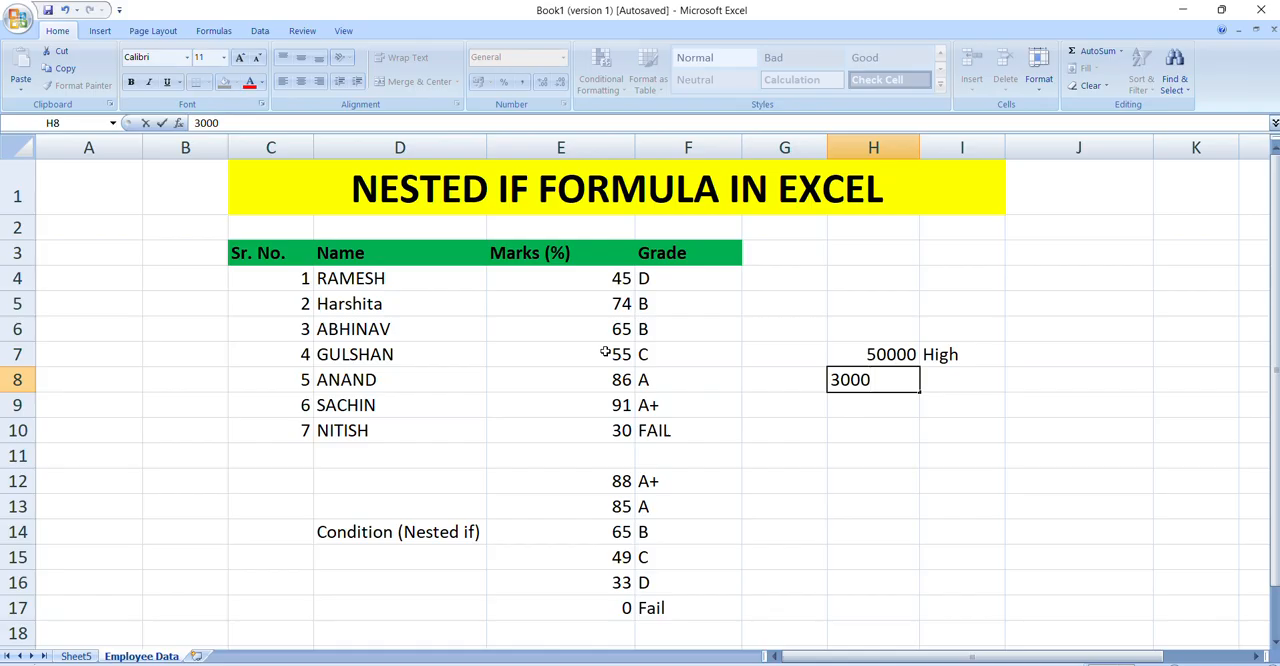
{"action": "type", "text": "0"}
{"action": "key", "text": "Right"}
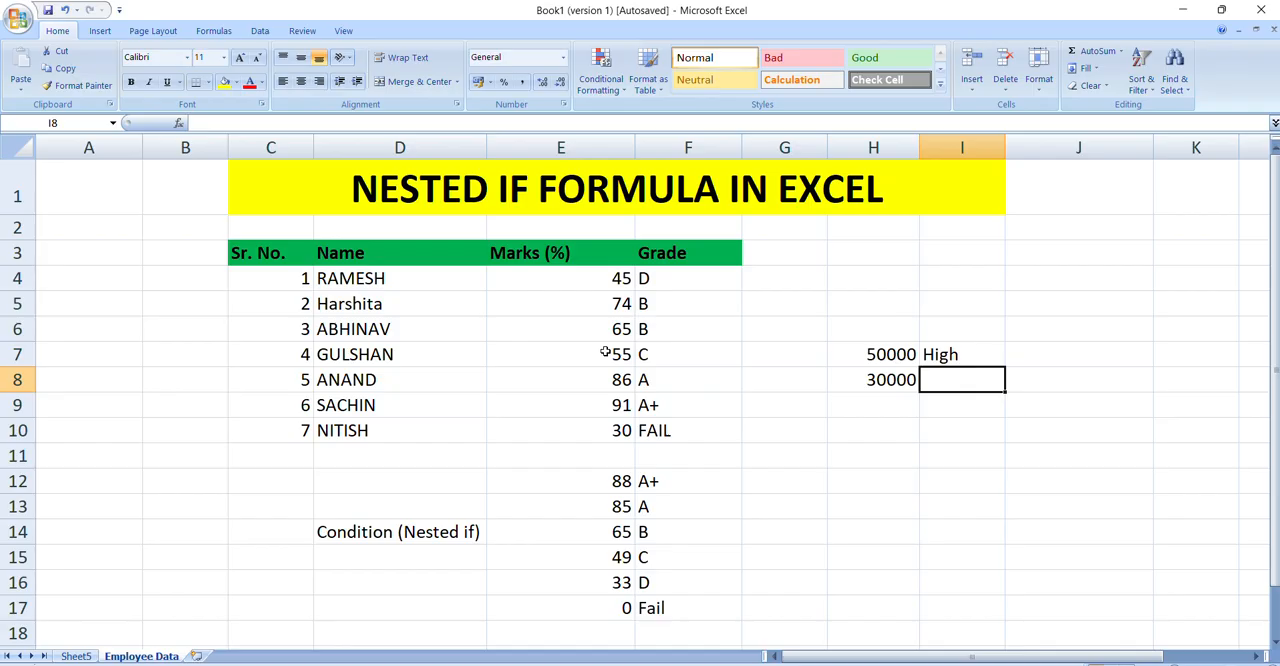
{"action": "type", "text": "Medium"}
{"action": "key", "text": "Return"}
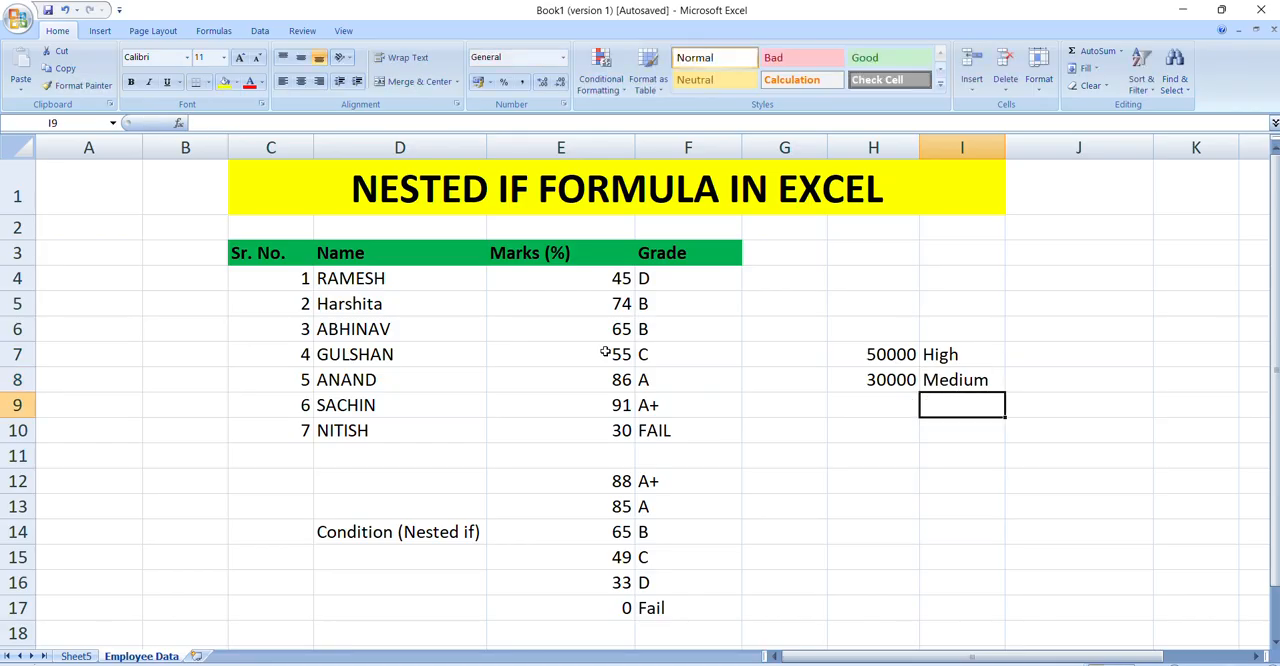
Step: Examine the example thresholds in H7:H8 and their labels, including the range between the two values
{"action": "key", "text": "Up"}
{"action": "key", "text": "Up"}
{"action": "key", "text": "Left"}
{"action": "key", "text": "Left"}
{"action": "key", "text": "Right"}
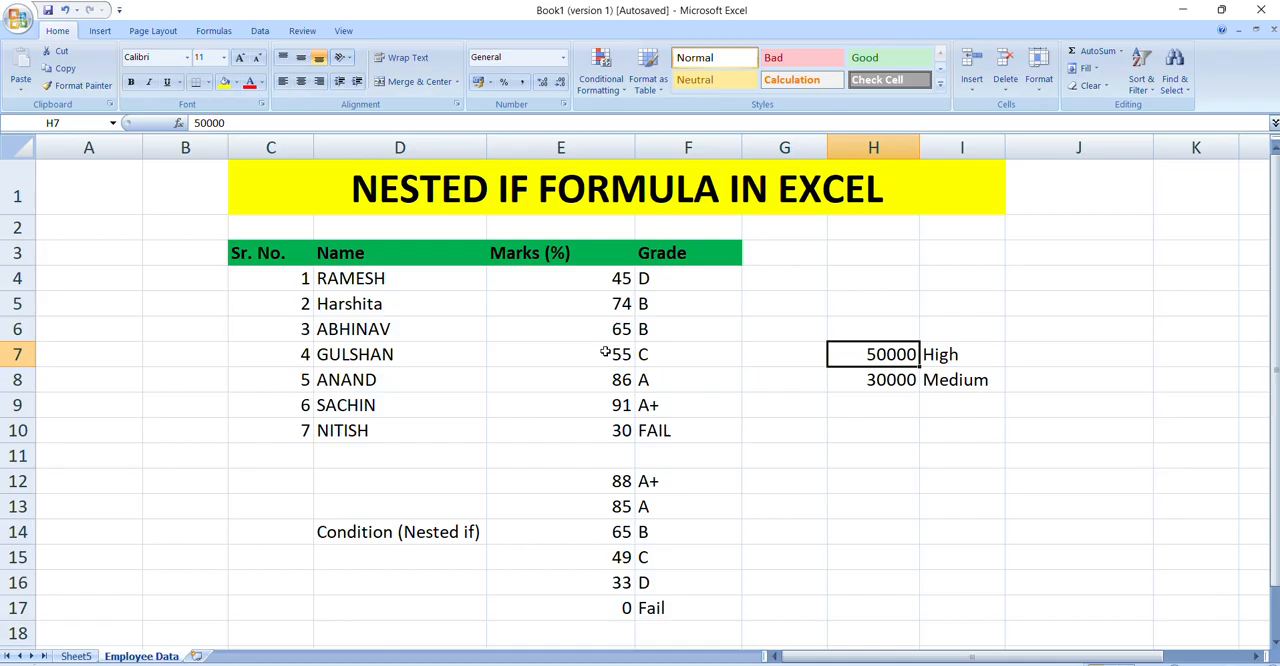
{"action": "key", "text": "Down"}
{"action": "key", "text": "Down"}
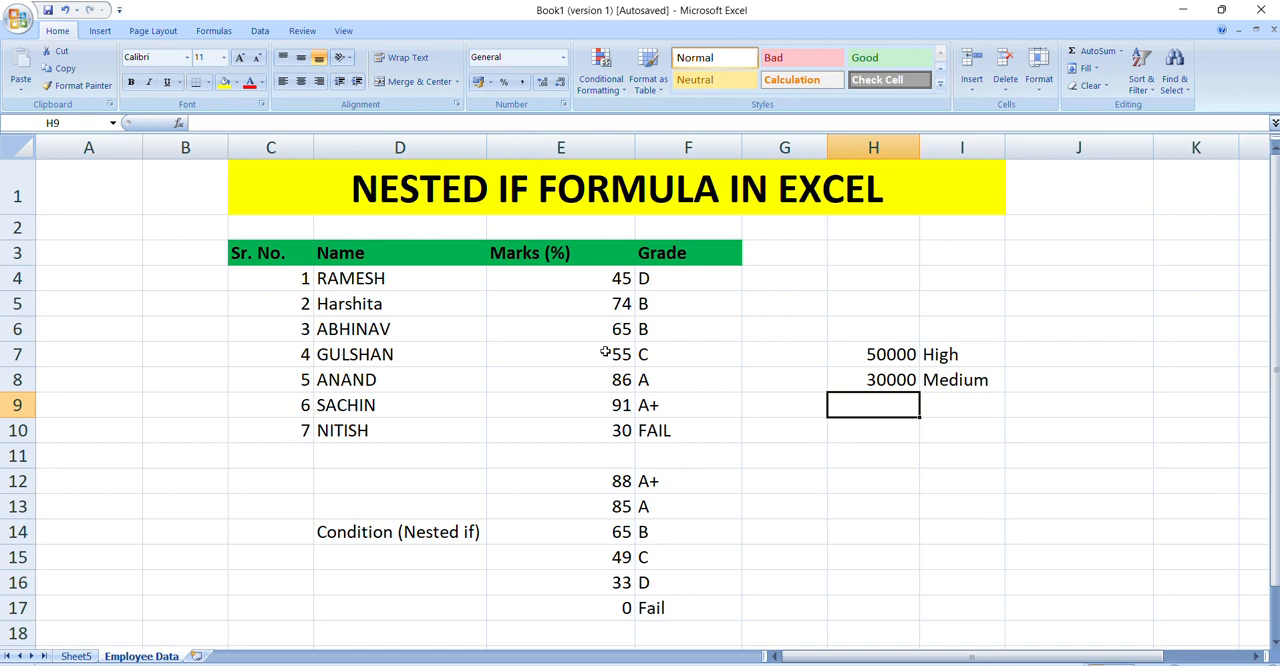
{"action": "key", "text": "Up"}
{"action": "key", "text": "Up"}
{"action": "key", "text": "shift+Down"}
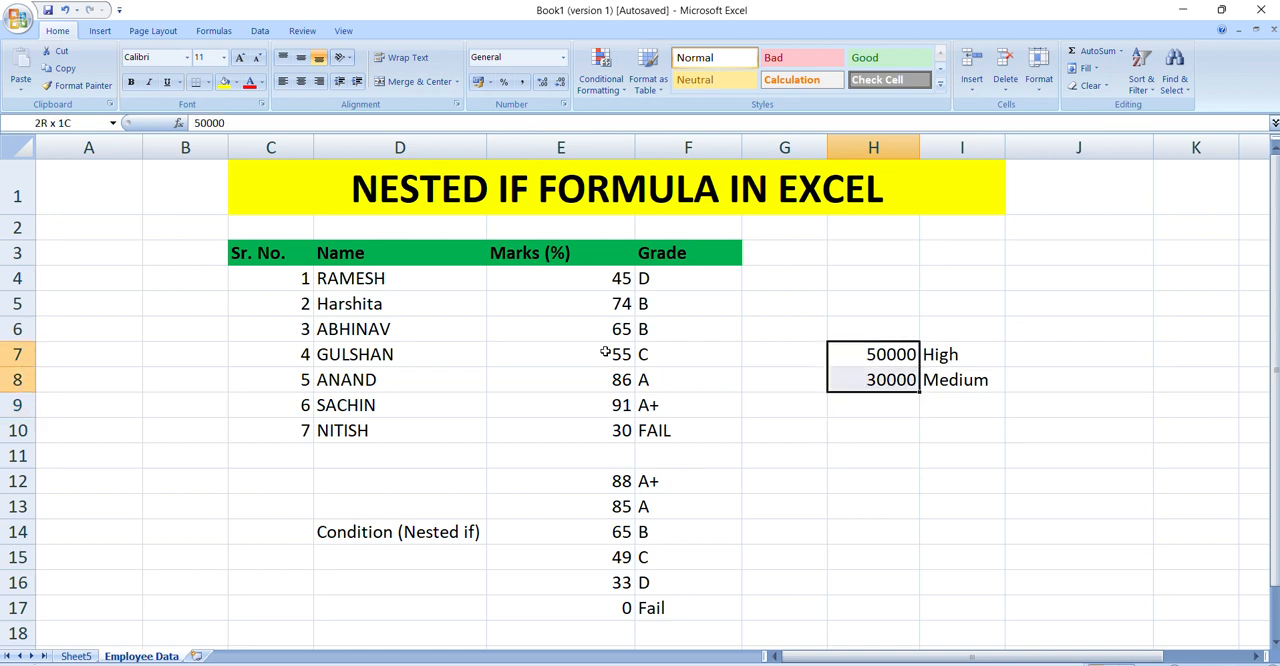
{"action": "key", "text": "shift+Up"}
{"action": "key", "text": "shift+Down"}
{"action": "key", "text": "Down"}
{"action": "key", "text": "Down"}
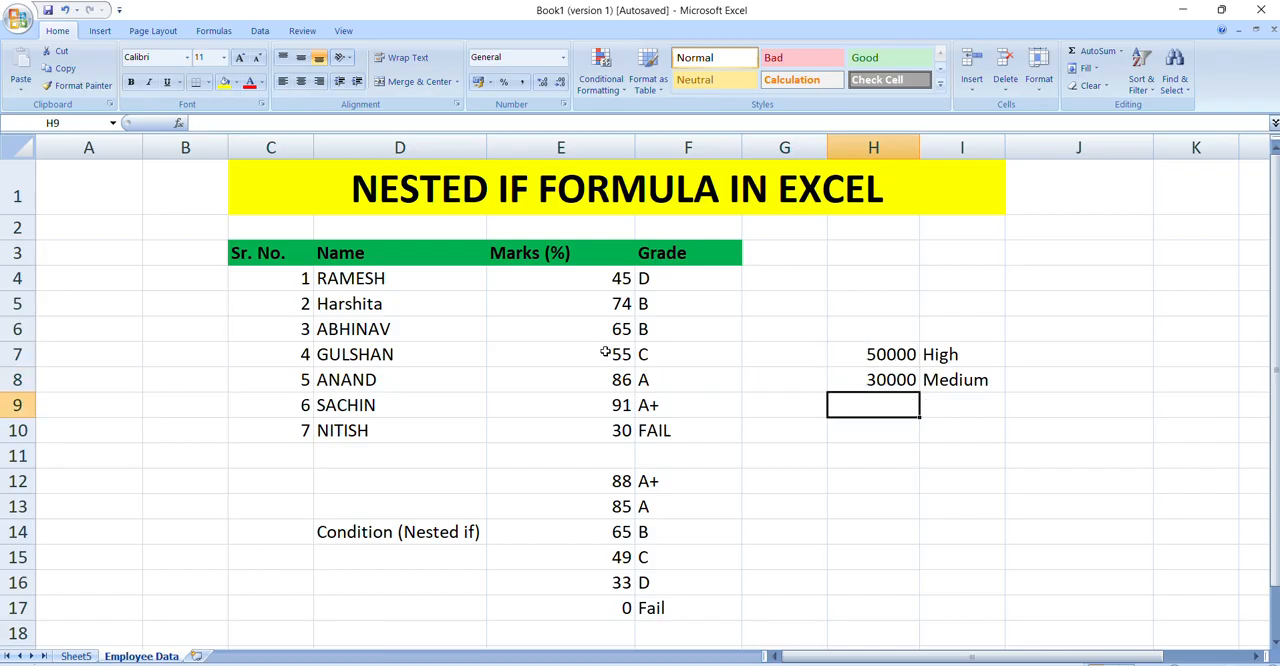
Step: Add a third threshold of 20000 in H9 with the label else in I9
{"action": "type", "text": "20000"}
{"action": "key", "text": "Return"}
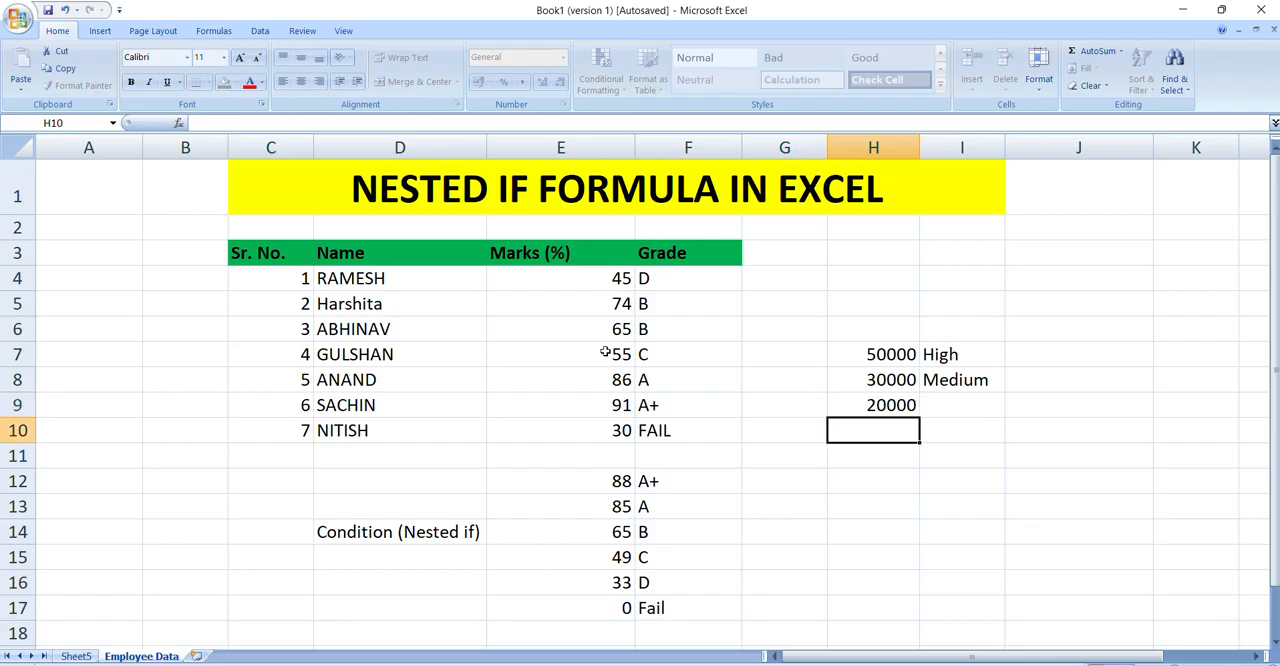
{"action": "key", "text": "Up"}
{"action": "key", "text": "Right"}
{"action": "type", "text": "else"}
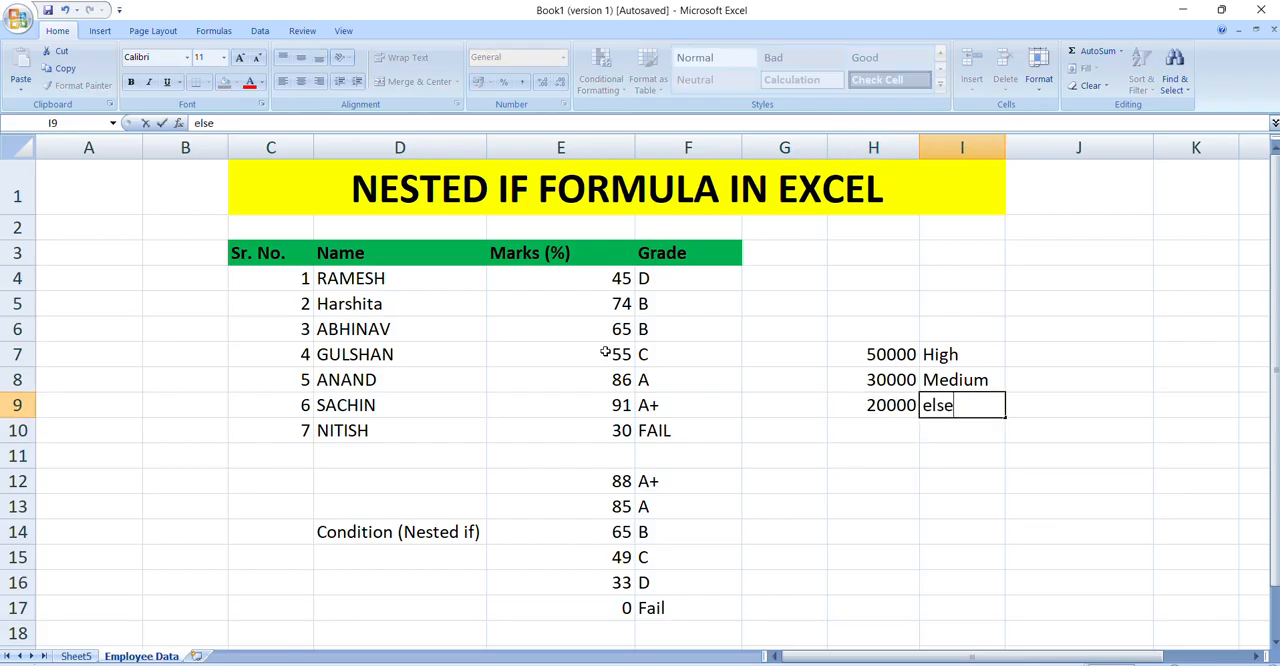
{"action": "key", "text": "Return"}
Step: Review the three example thresholds in H7:H9 against their labels in I7:I9
{"action": "key", "text": "Up"}
{"action": "key", "text": "Up"}
{"action": "key", "text": "Up"}
{"action": "key", "text": "Left"}
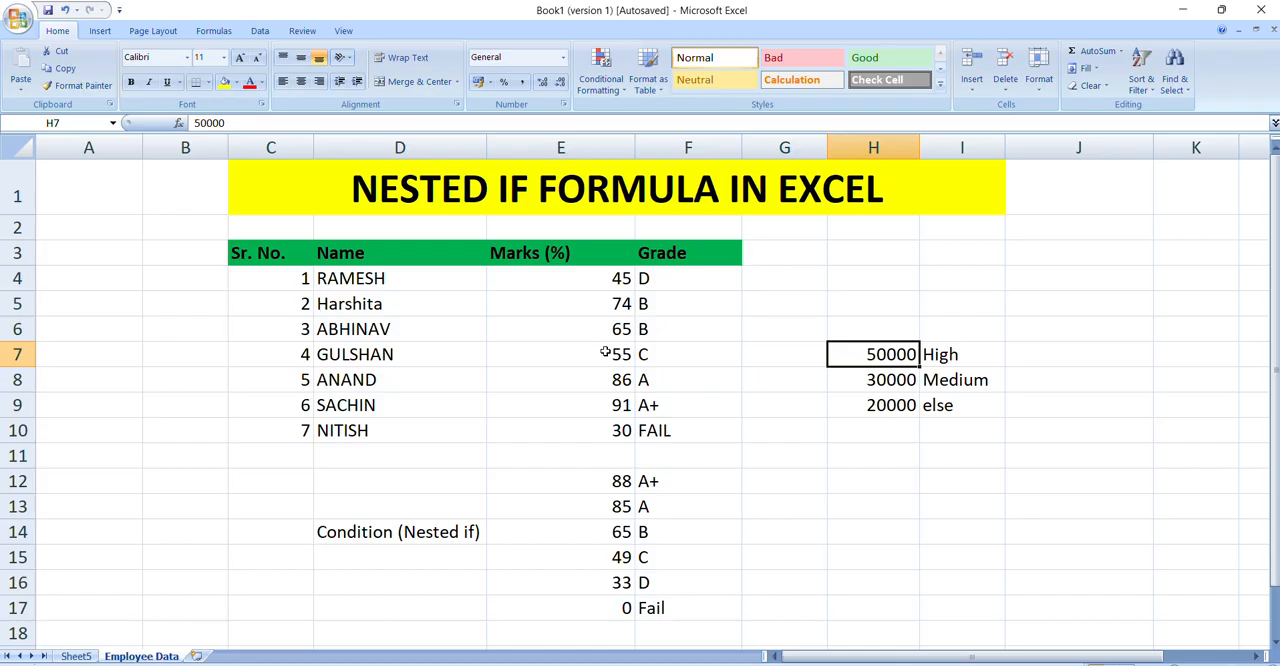
{"action": "key", "text": "Right"}
{"action": "key", "text": "Left"}
{"action": "key", "text": "Right"}
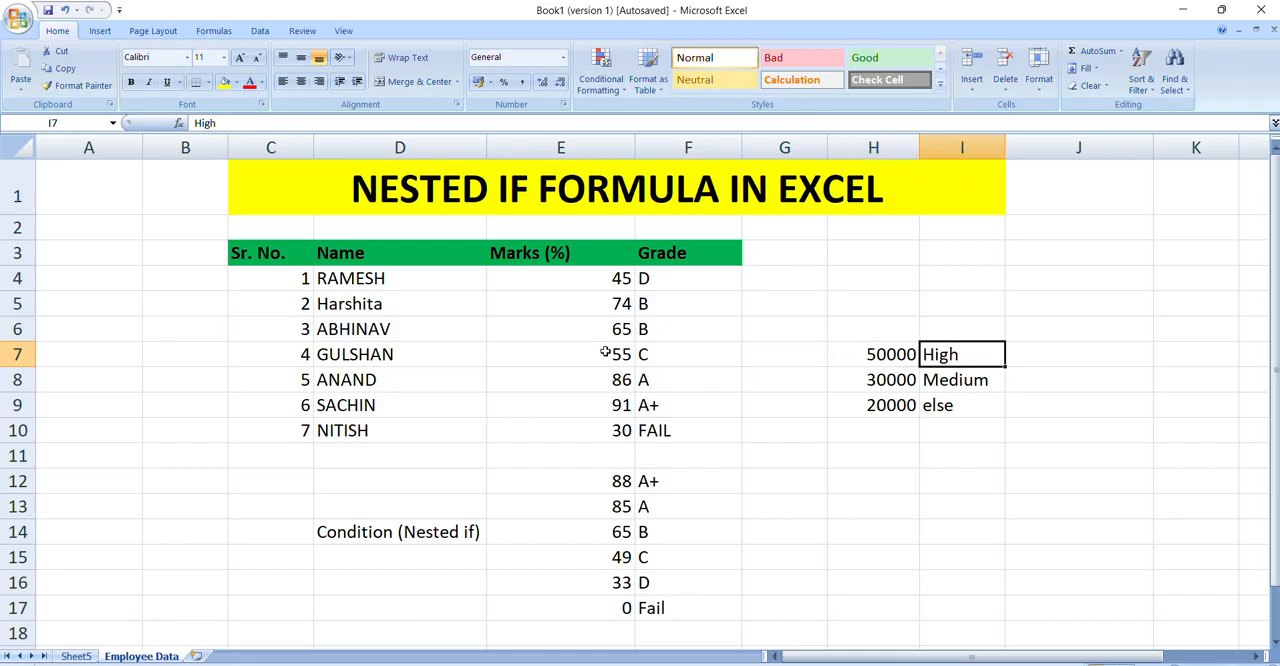
{"action": "key", "text": "Left"}
{"action": "key", "text": "Right"}
{"action": "key", "text": "Down"}
{"action": "key", "text": "Up"}
{"action": "key", "text": "Up"}
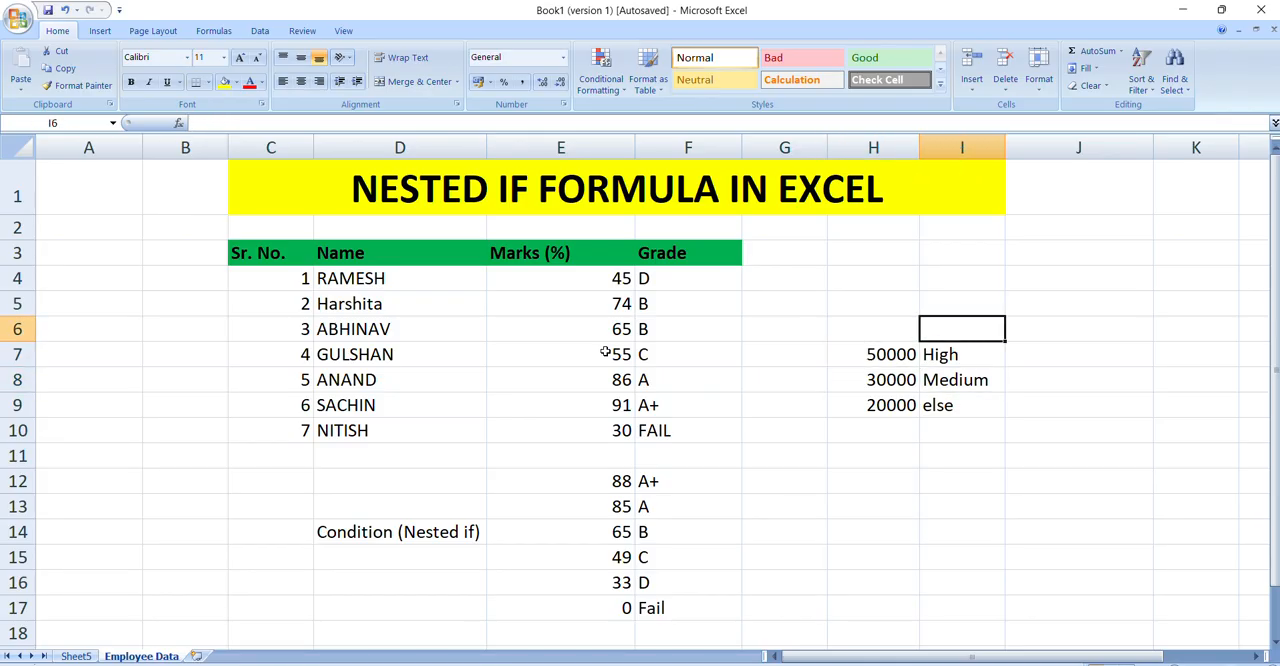
{"action": "key", "text": "Down"}
{"action": "key", "text": "Left"}
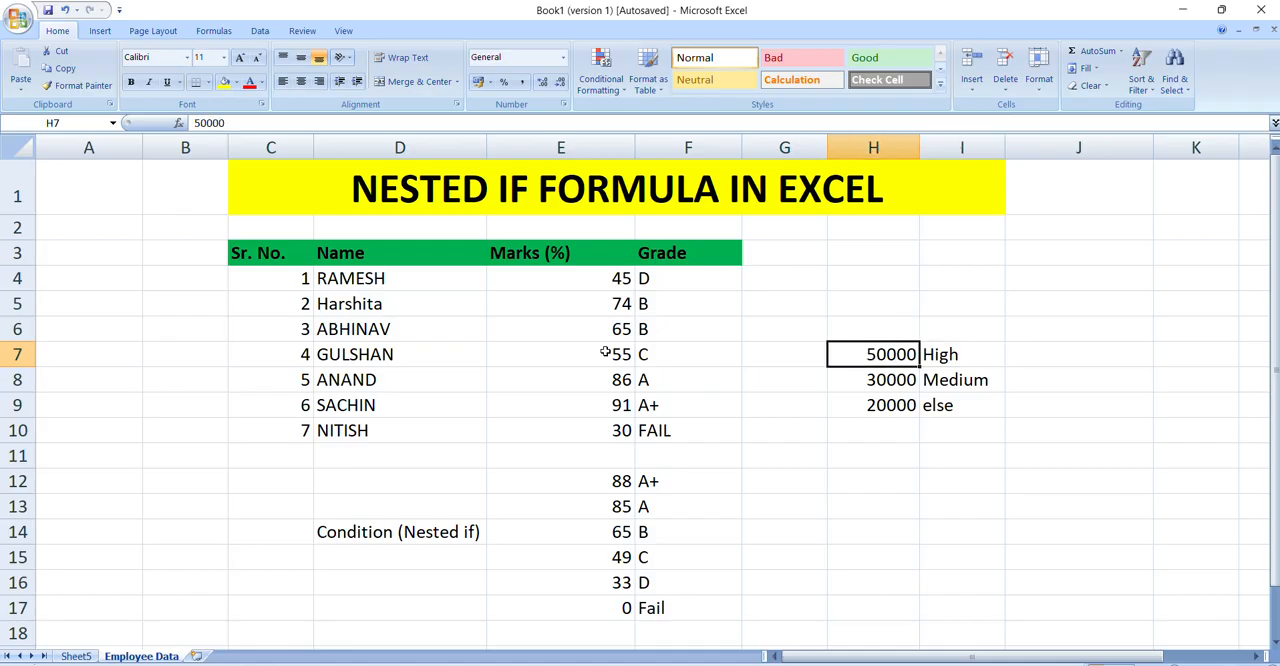
{"action": "key", "text": "Down"}
{"action": "key", "text": "Down"}
{"action": "key", "text": "Up"}
{"action": "key", "text": "Up"}
{"action": "key", "text": "Up"}
{"action": "key", "text": "Down"}
Step: Enter 51000 as a test amount in G7, compare it with the thresholds in H7:H9, and clear it
{"action": "key", "text": "Left"}
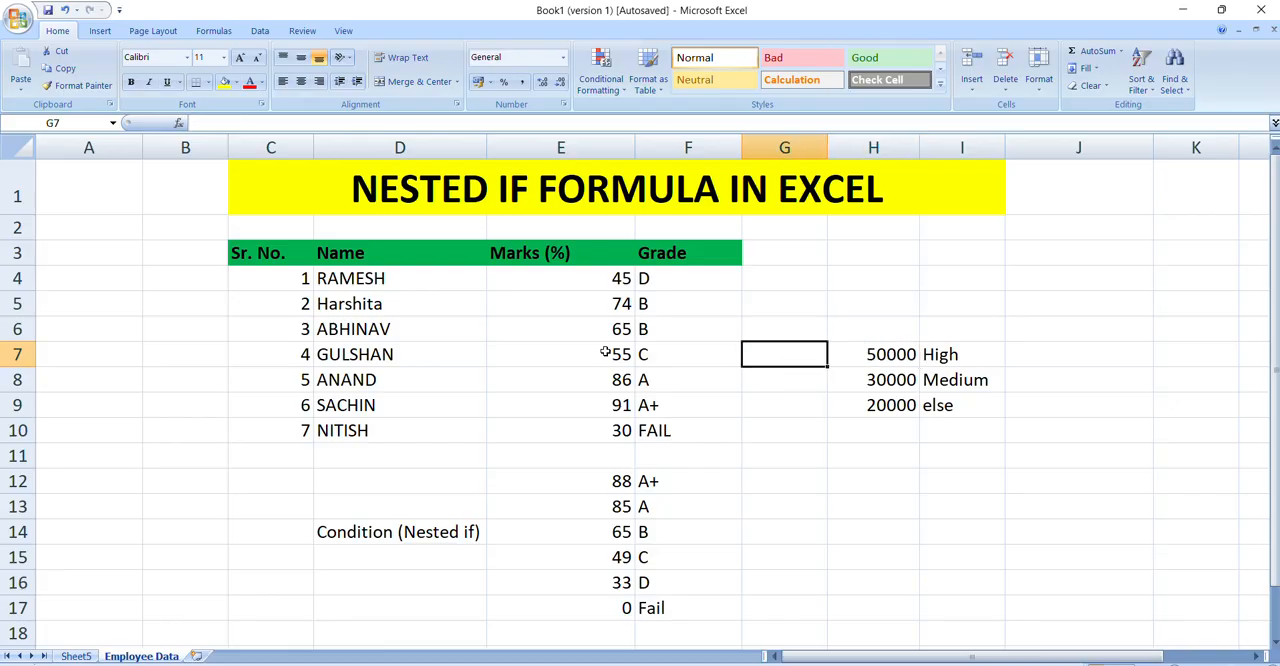
{"action": "type", "text": "51000"}
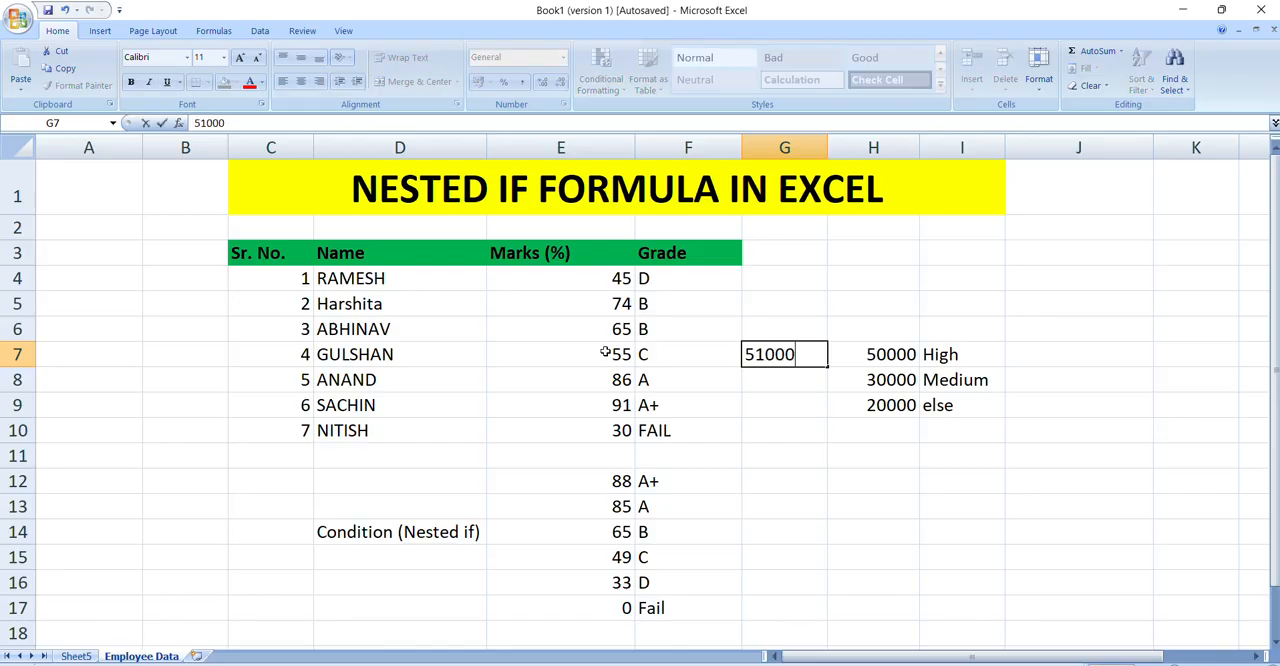
{"action": "key", "text": "Return"}
{"action": "key", "text": "Up"}
{"action": "key", "text": "Right"}
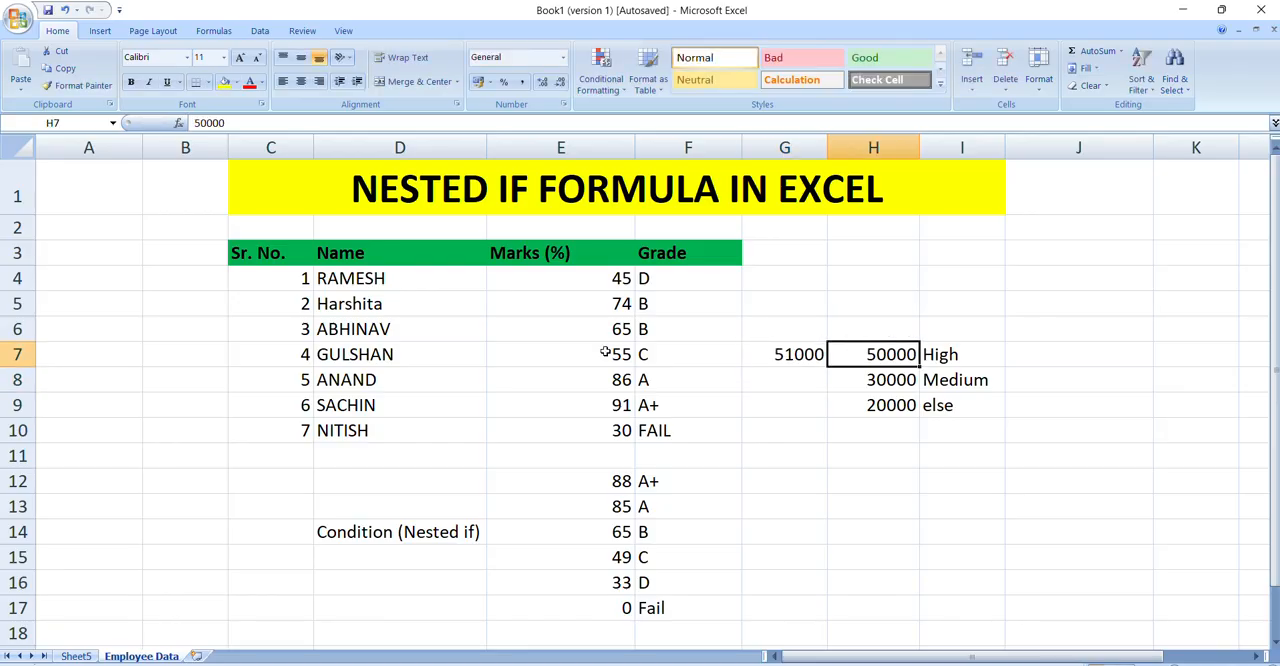
{"action": "key", "text": "Down"}
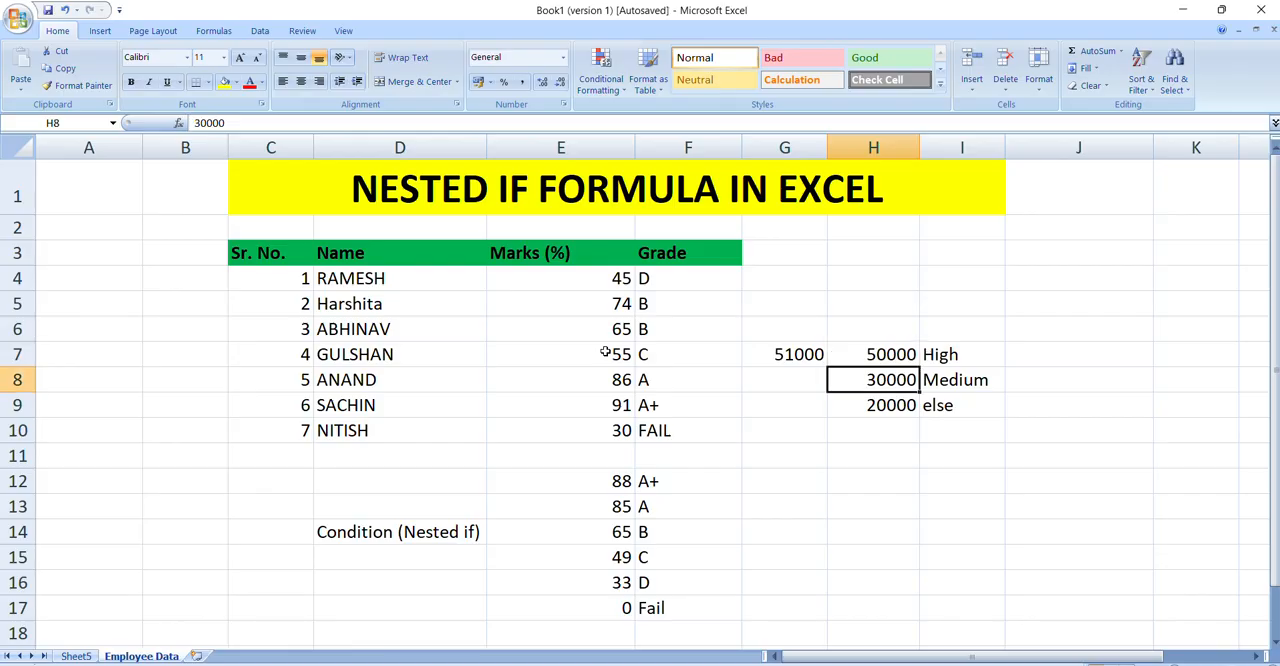
{"action": "key", "text": "Down"}
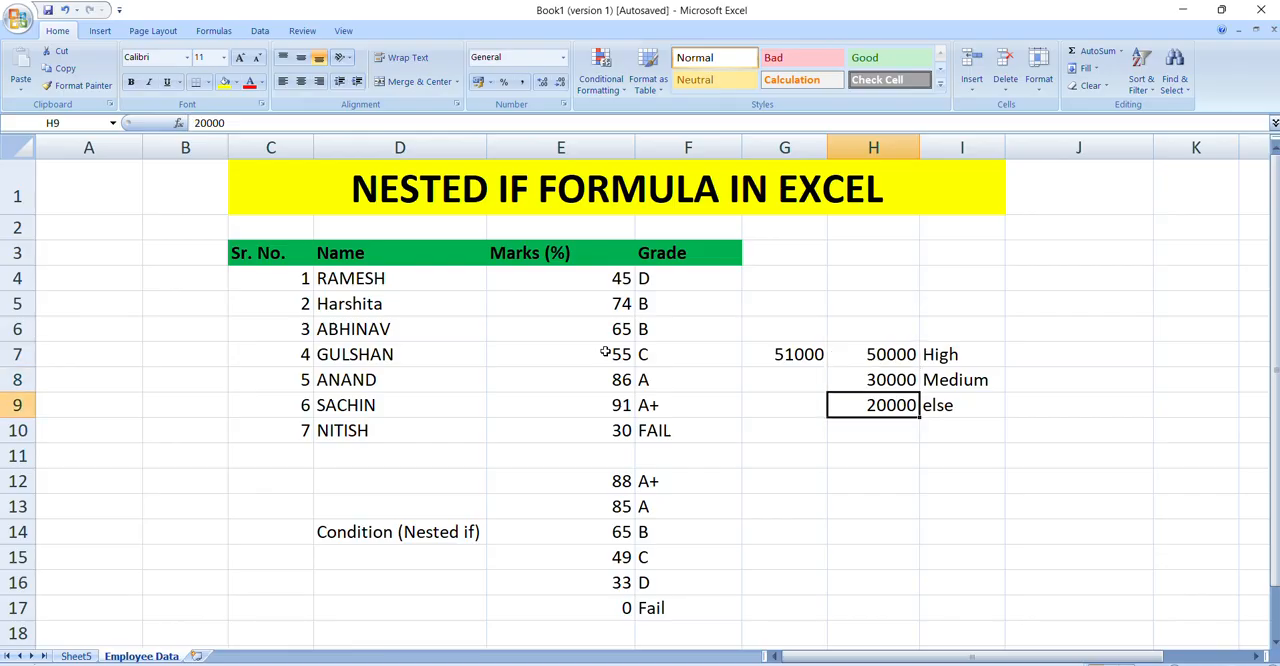
{"action": "key", "text": "Up"}
{"action": "key", "text": "Up"}
{"action": "key", "text": "Left"}
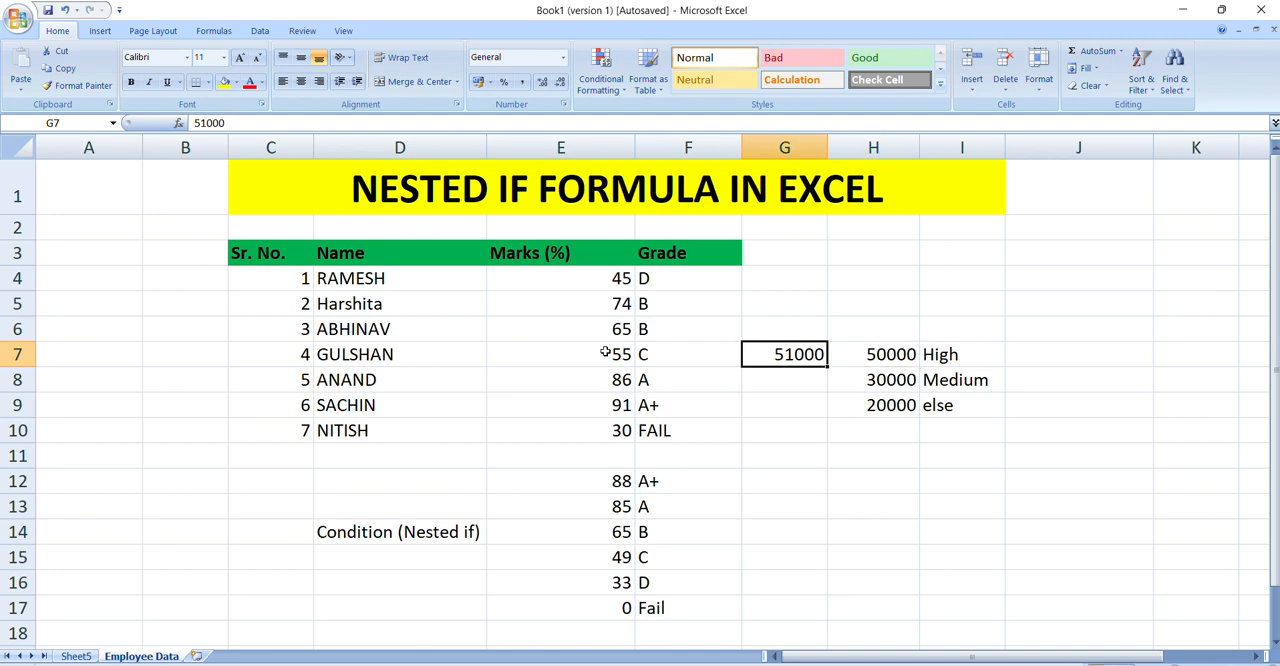
{"action": "key", "text": "Delete"}
Step: Examine the order of the threshold values in H7:H9, including the range between H7 and H8
{"action": "key", "text": "Right"}
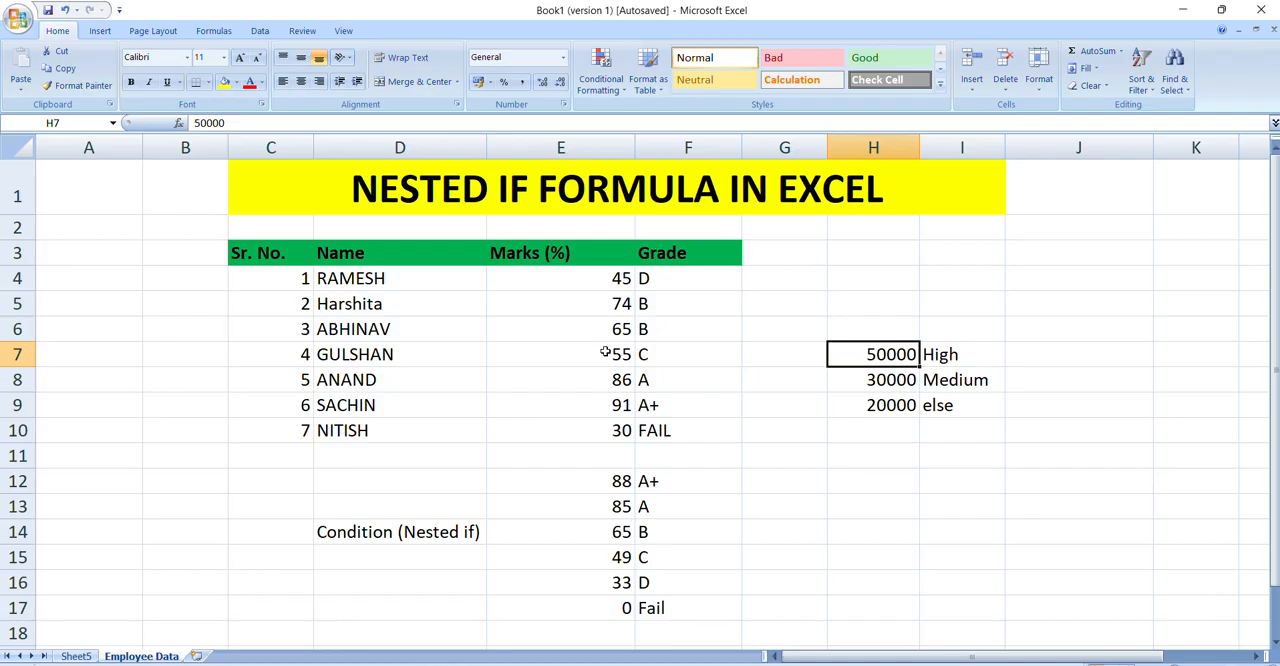
{"action": "key", "text": "shift+Down"}
{"action": "key", "text": "Up"}
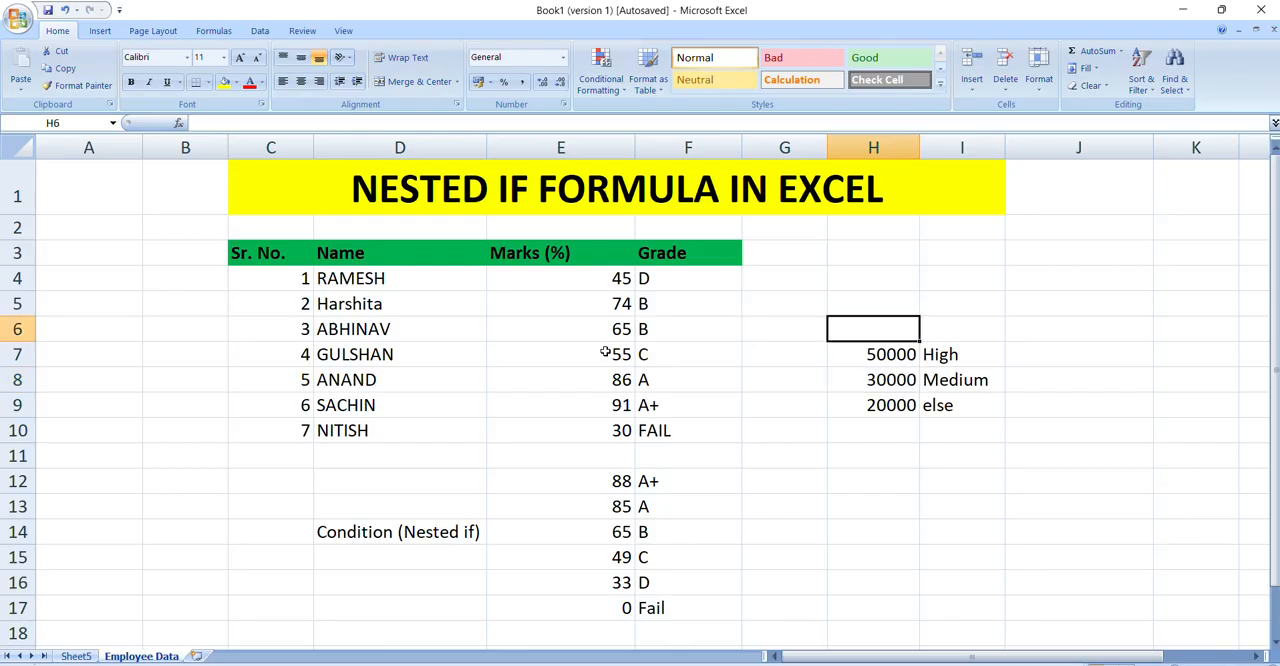
{"action": "key", "text": "Down"}
{"action": "key", "text": "Down"}
{"action": "key", "text": "Up"}
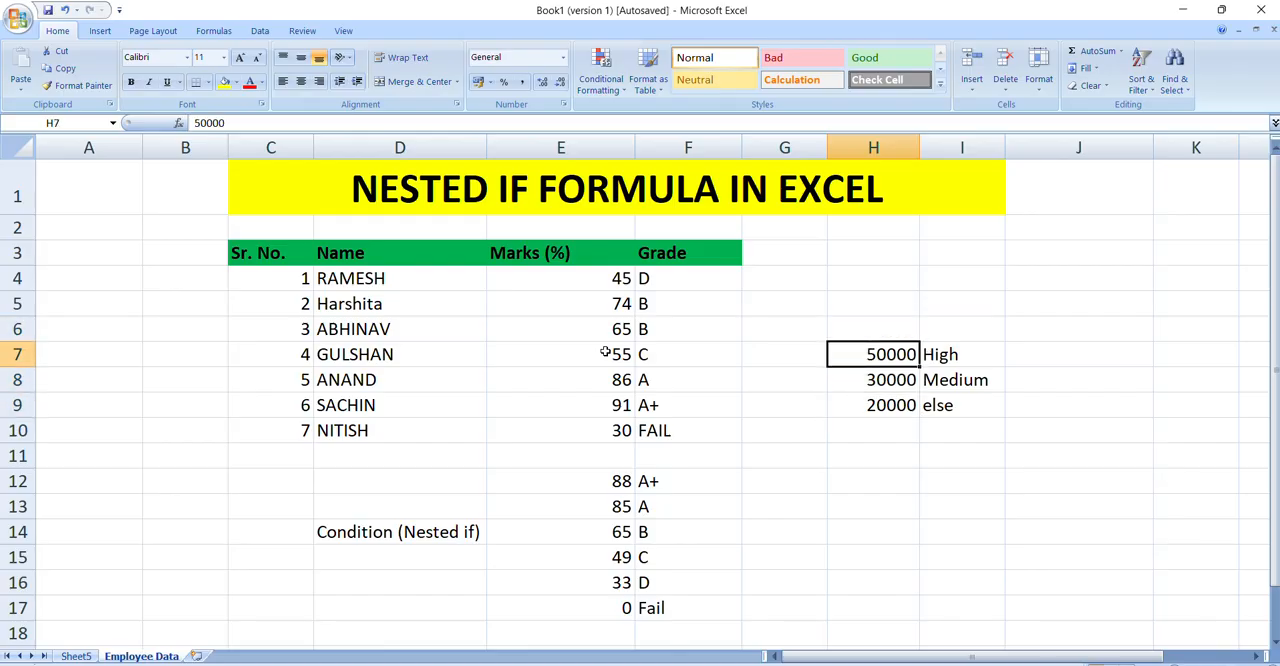
{"action": "key", "text": "shift+Down"}
{"action": "key", "text": "Up"}
{"action": "key", "text": "Down"}
{"action": "key", "text": "Down"}
{"action": "key", "text": "Down"}
{"action": "key", "text": "Down"}
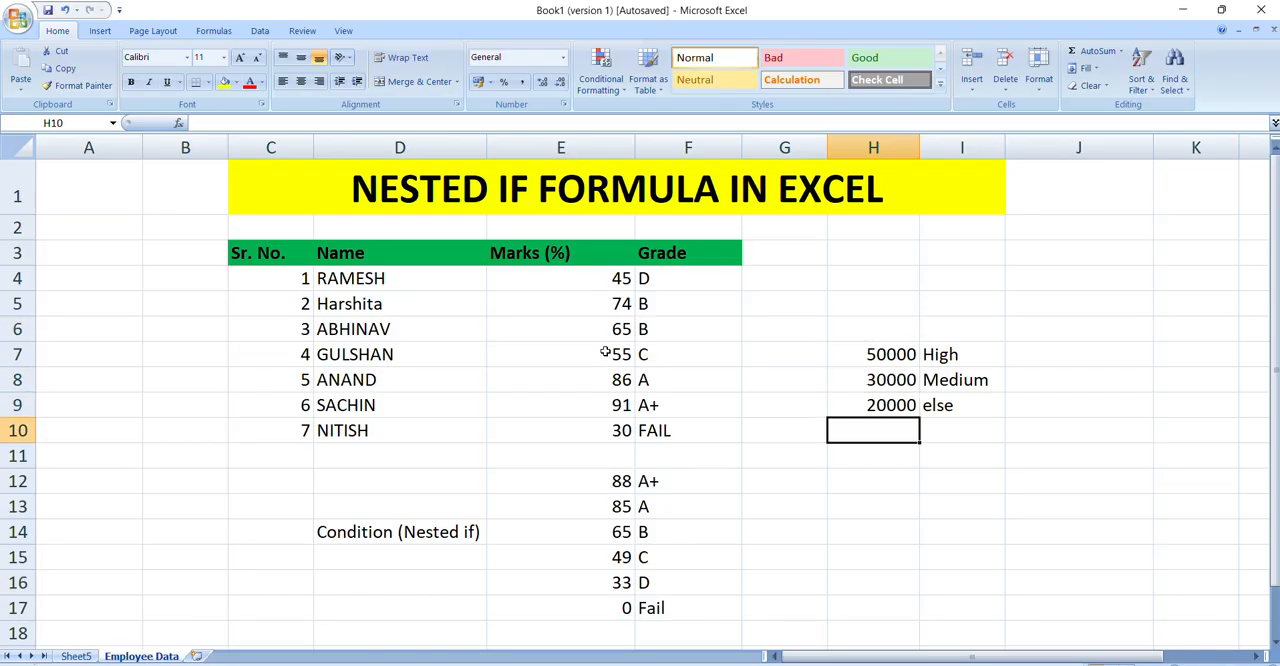
{"action": "key", "text": "Up"}
{"action": "key", "text": "Up"}
{"action": "key", "text": "Up"}
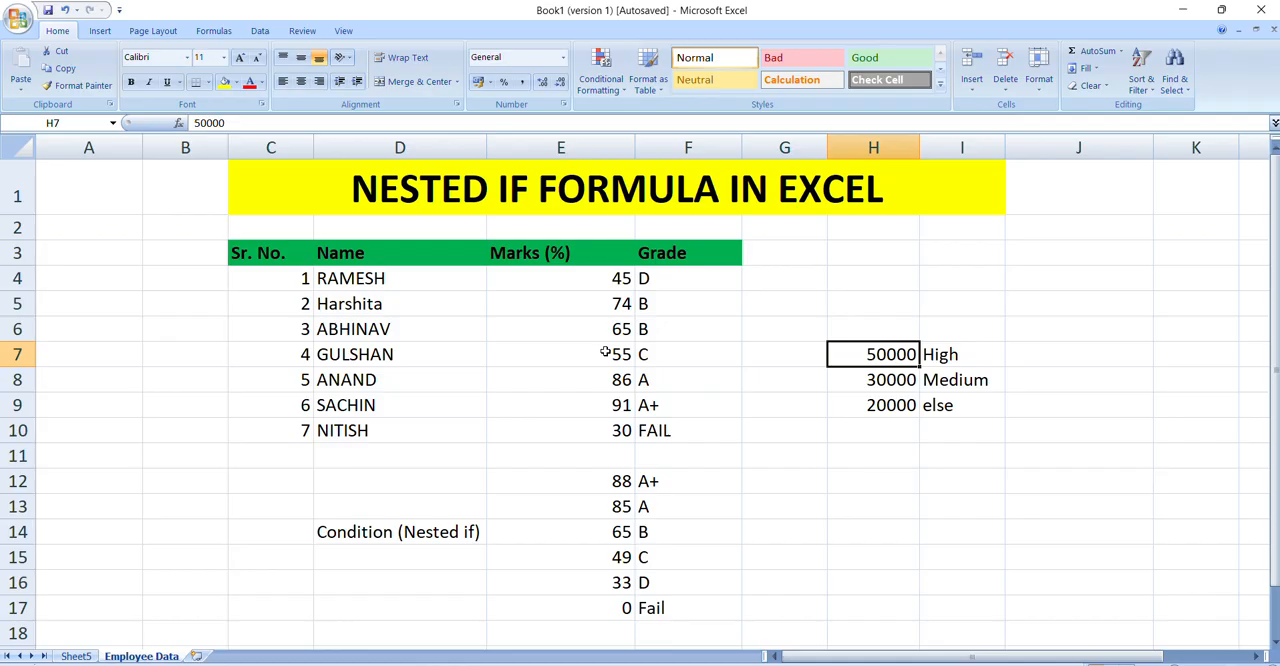
Step: Check the grade condition values in E12:E17 against the student marks and the formula in F6
{"action": "left_click", "coordinate": [584, 478]}
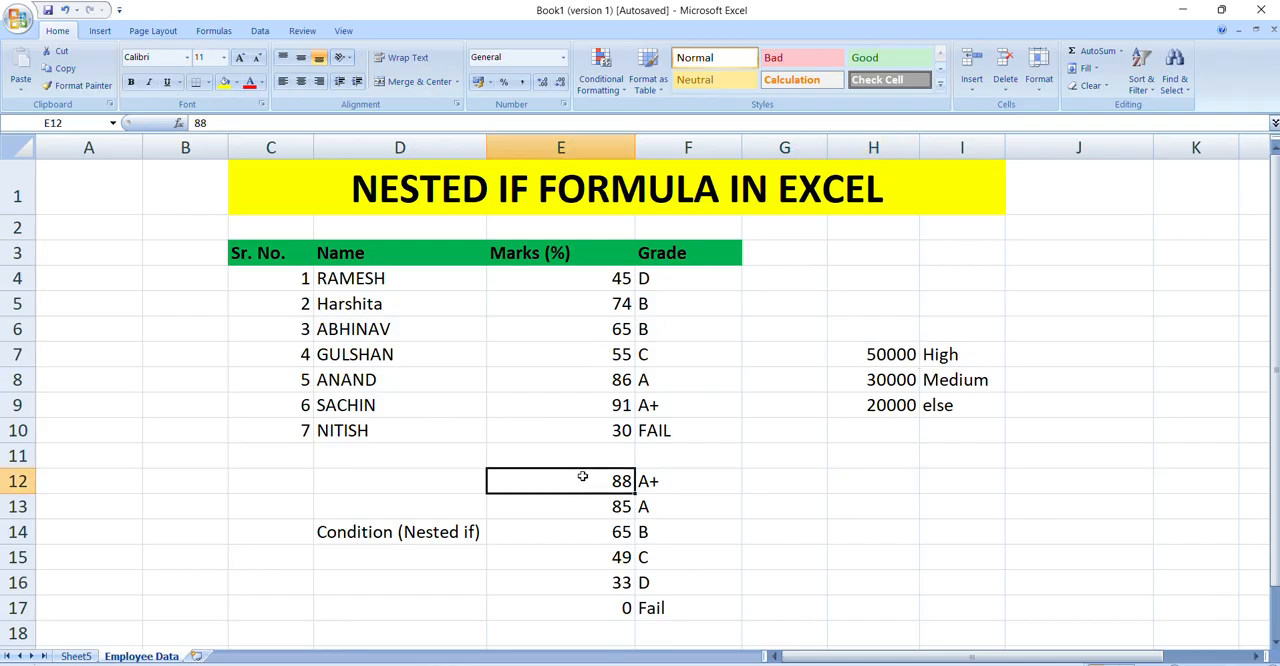
{"action": "left_click", "coordinate": [597, 606]}
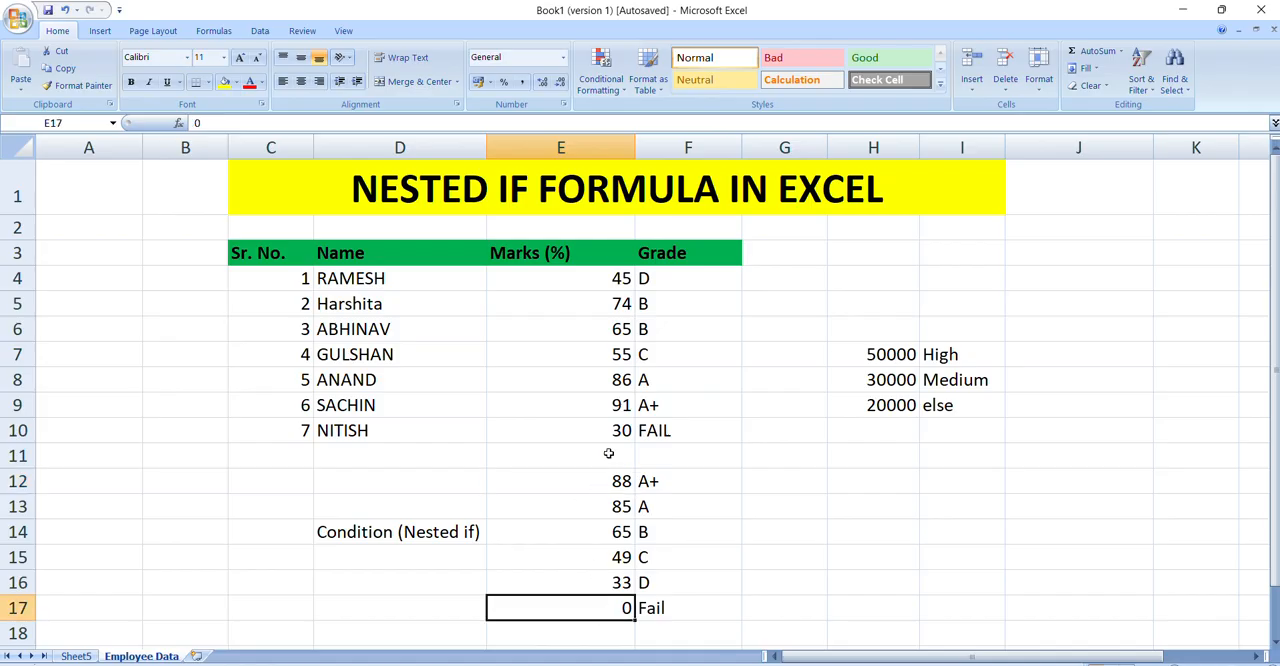
{"action": "left_click_drag", "start_coordinate": [618, 480], "coordinate": [613, 596]}
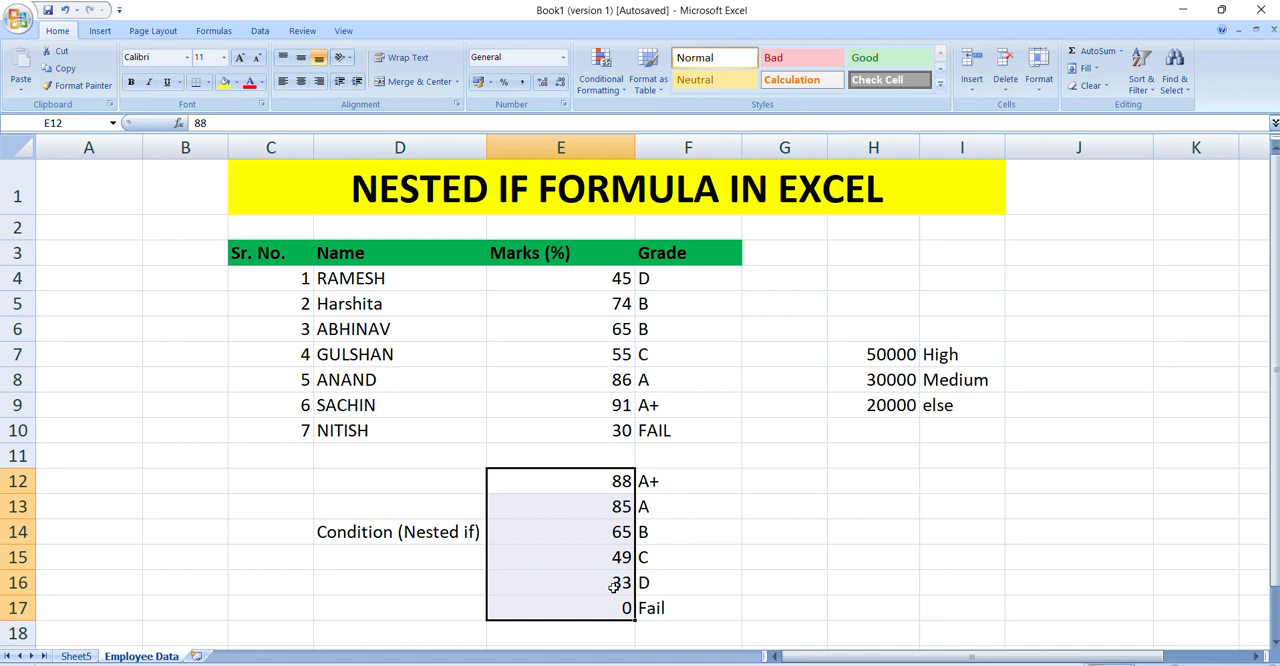
{"action": "left_click", "coordinate": [645, 326]}
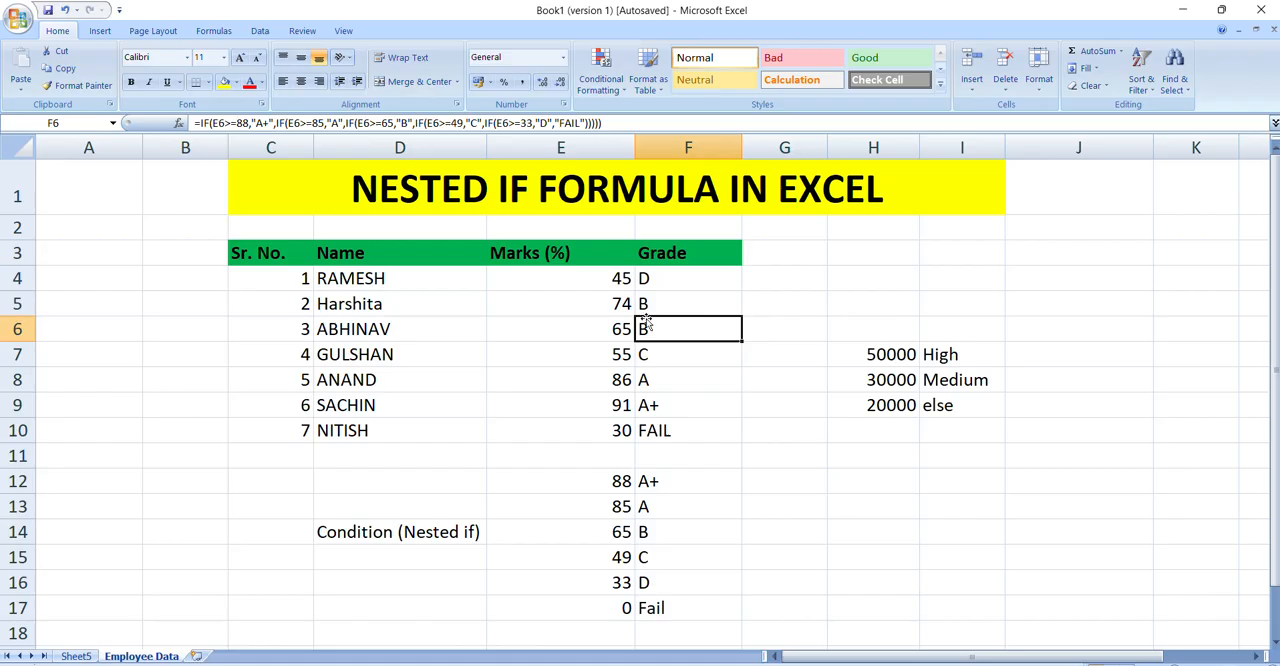
{"action": "left_click", "coordinate": [593, 318]}
{"action": "left_click", "coordinate": [558, 299]}
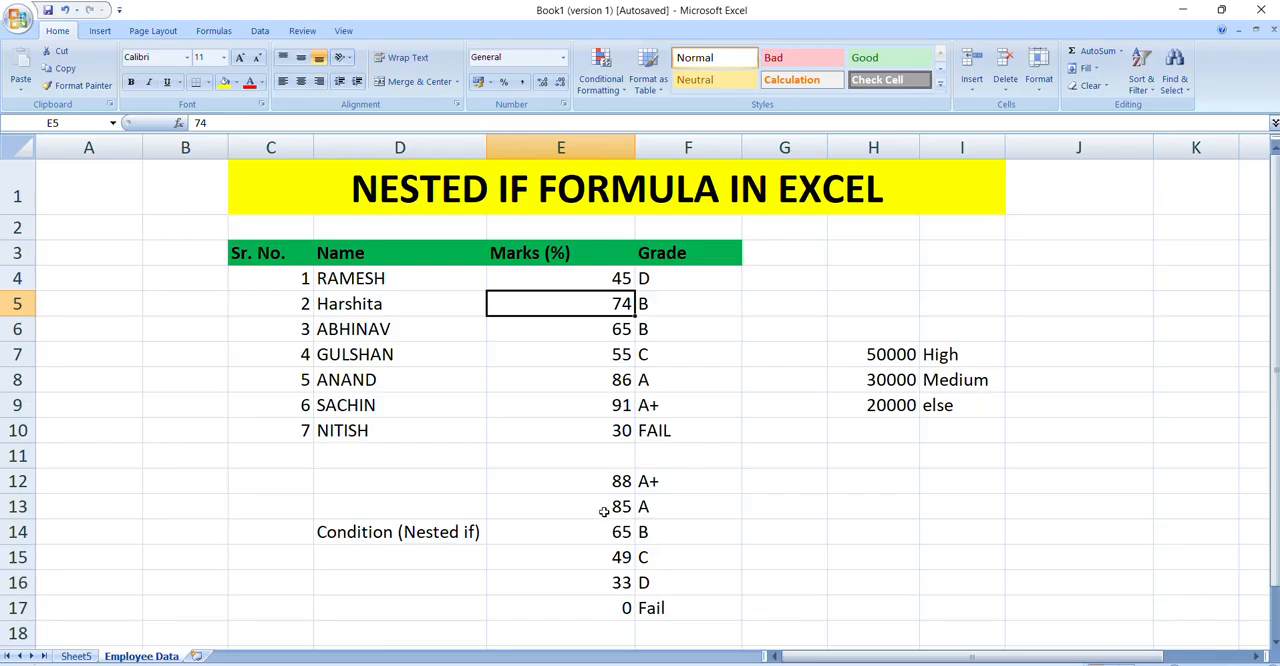
{"action": "left_click", "coordinate": [607, 480]}
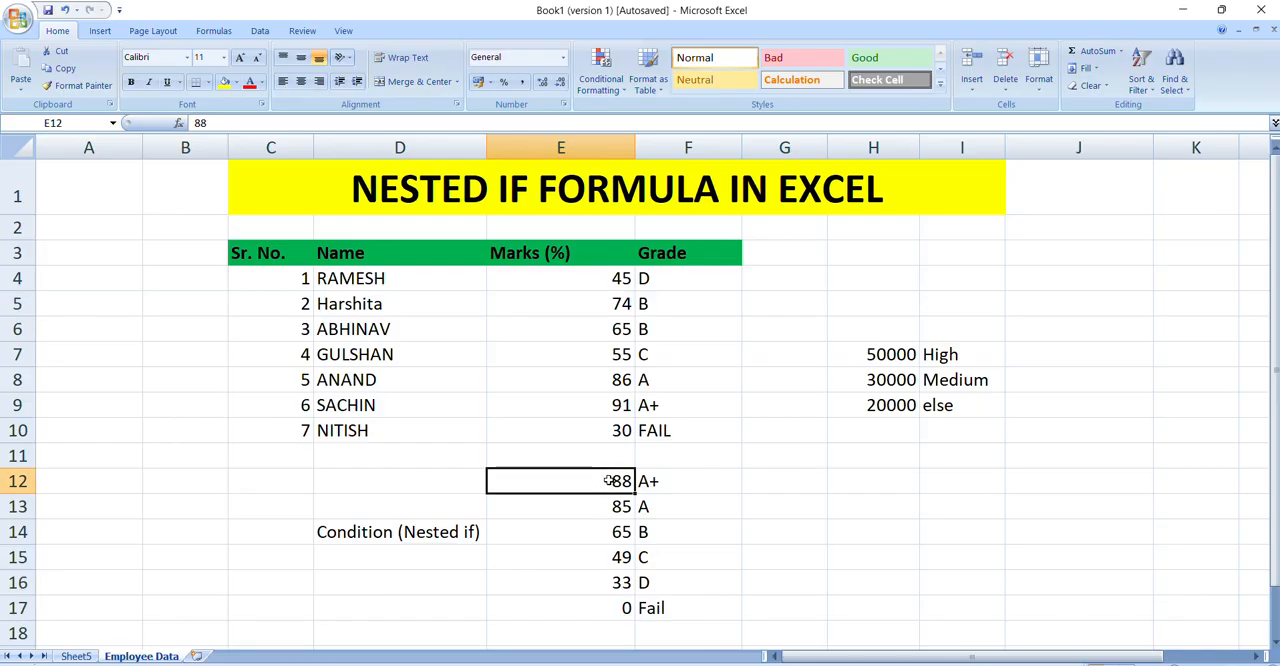
Step: Examine the nested IF formulas in F4 and F5, focusing on the first condition and its A+ result
{"action": "left_click", "coordinate": [650, 279]}
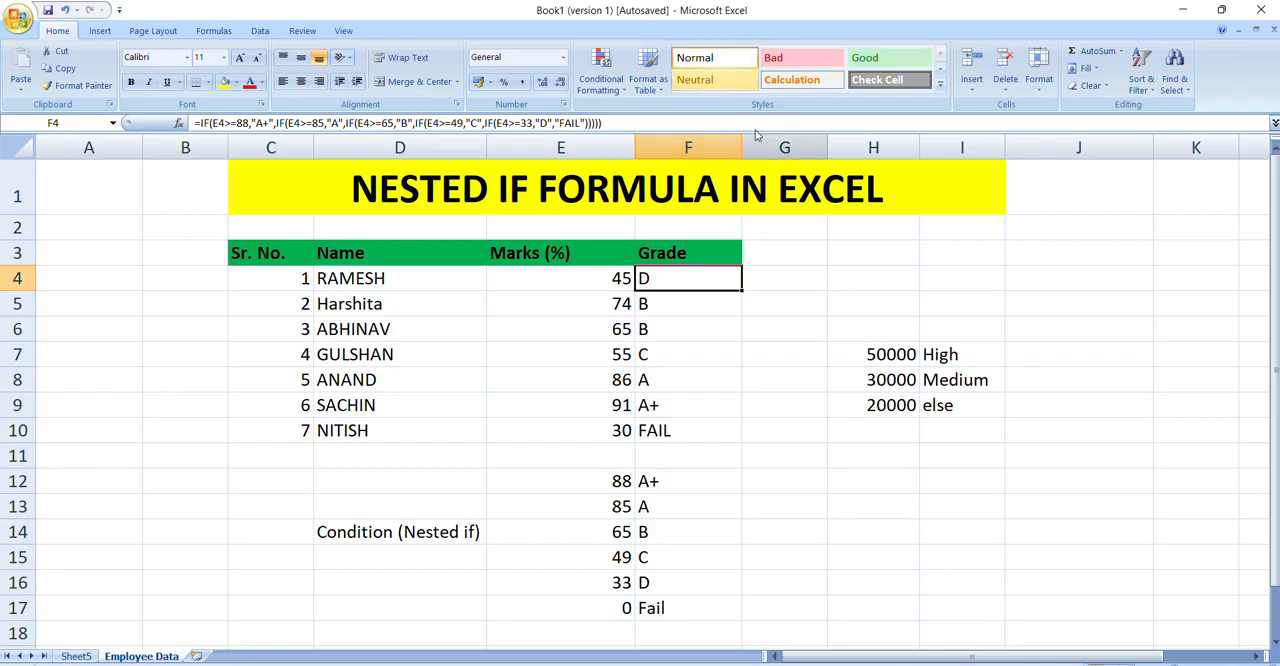
{"action": "left_click", "coordinate": [645, 302]}
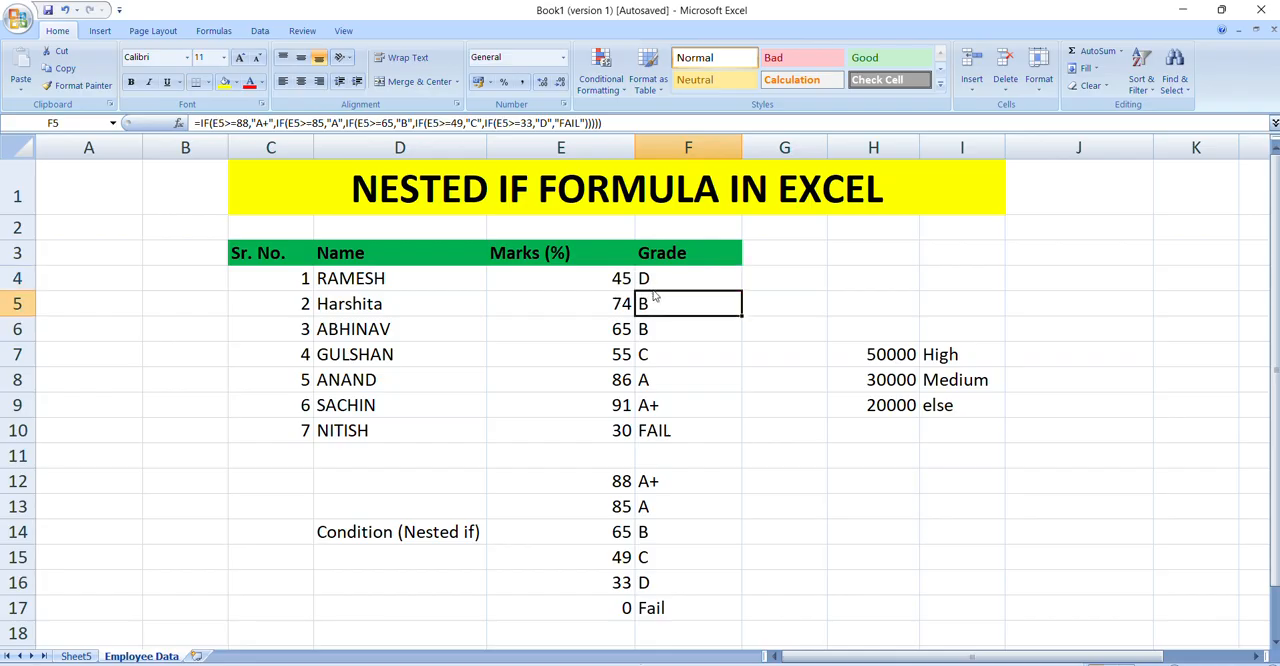
{"action": "left_click", "coordinate": [652, 283]}
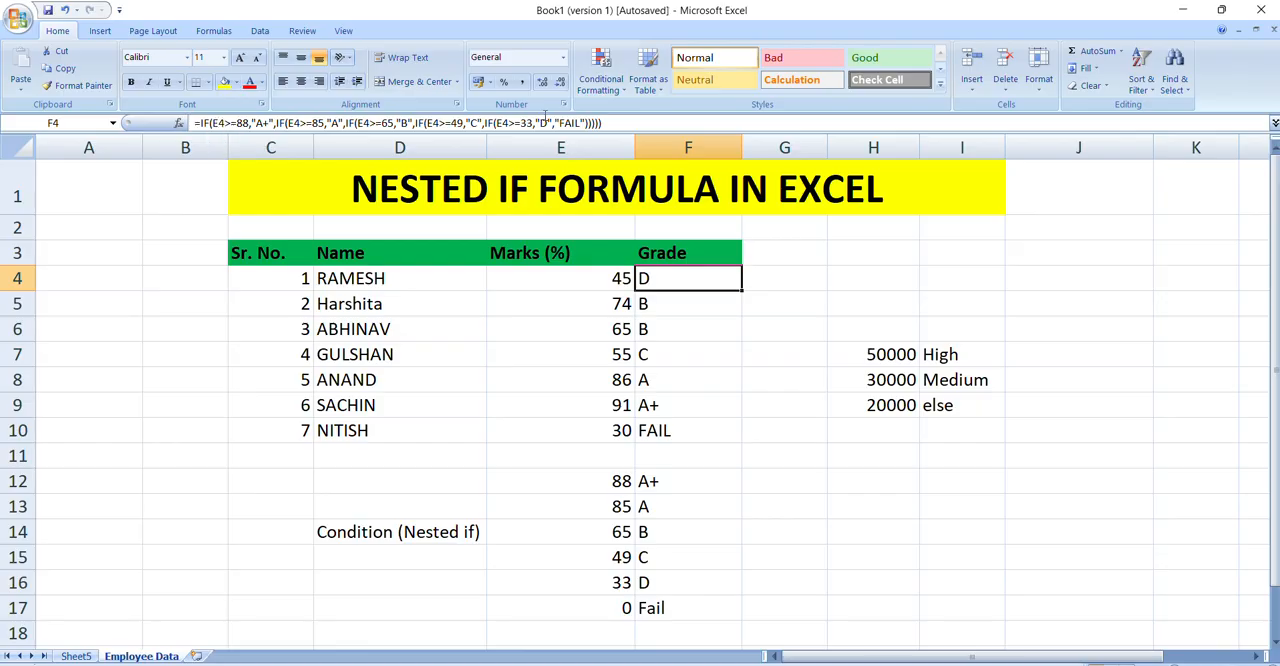
{"action": "left_click_drag", "start_coordinate": [197, 122], "coordinate": [273, 122]}
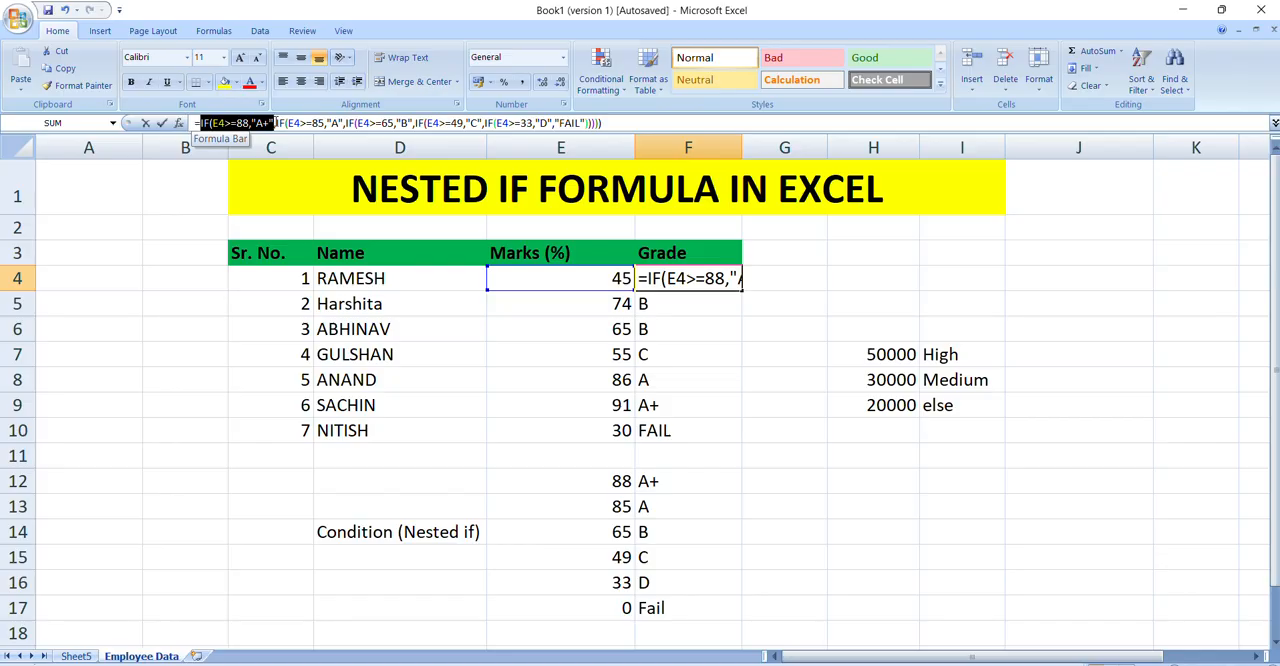
{"action": "left_click", "coordinate": [212, 122]}
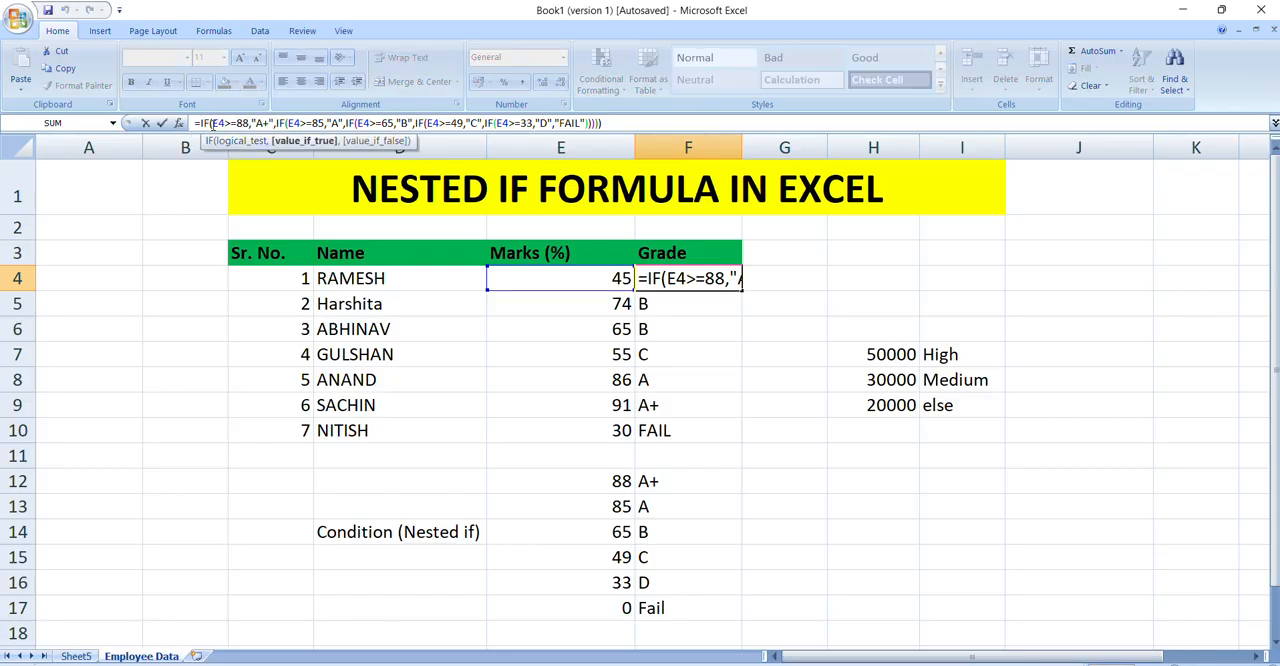
{"action": "left_click_drag", "start_coordinate": [212, 122], "coordinate": [263, 122]}
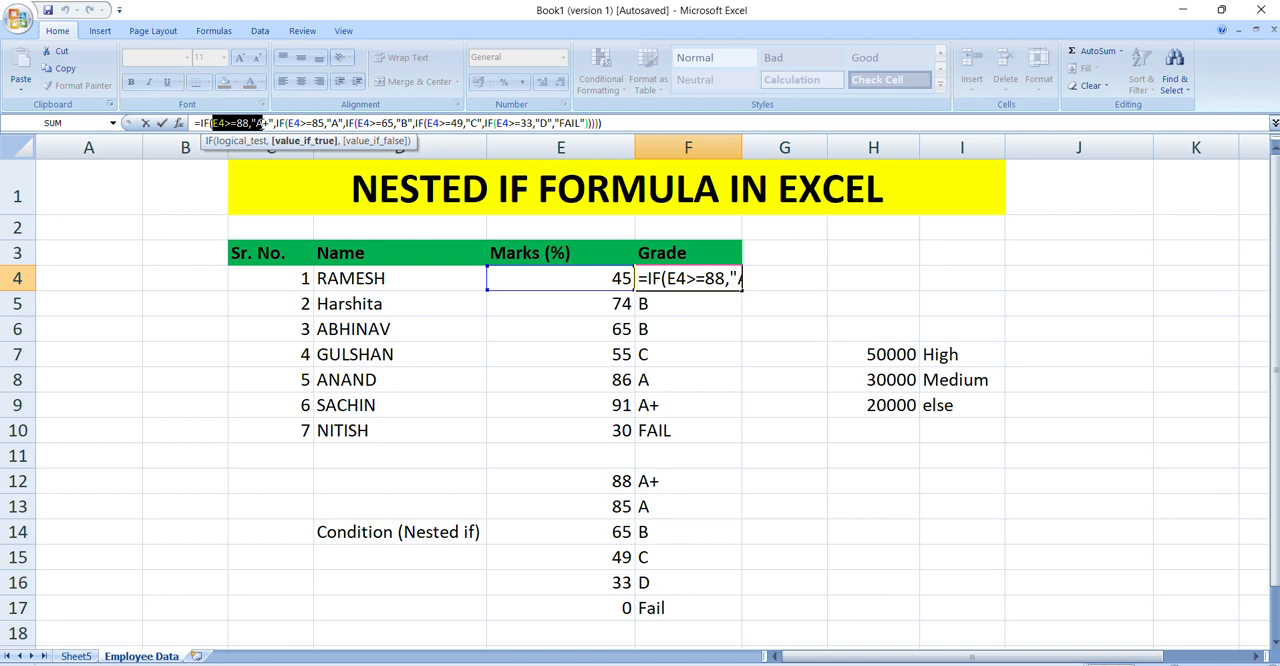
Step: Clear the nested IF formula from the first student's grade cell F4
{"action": "left_click", "coordinate": [654, 302]}
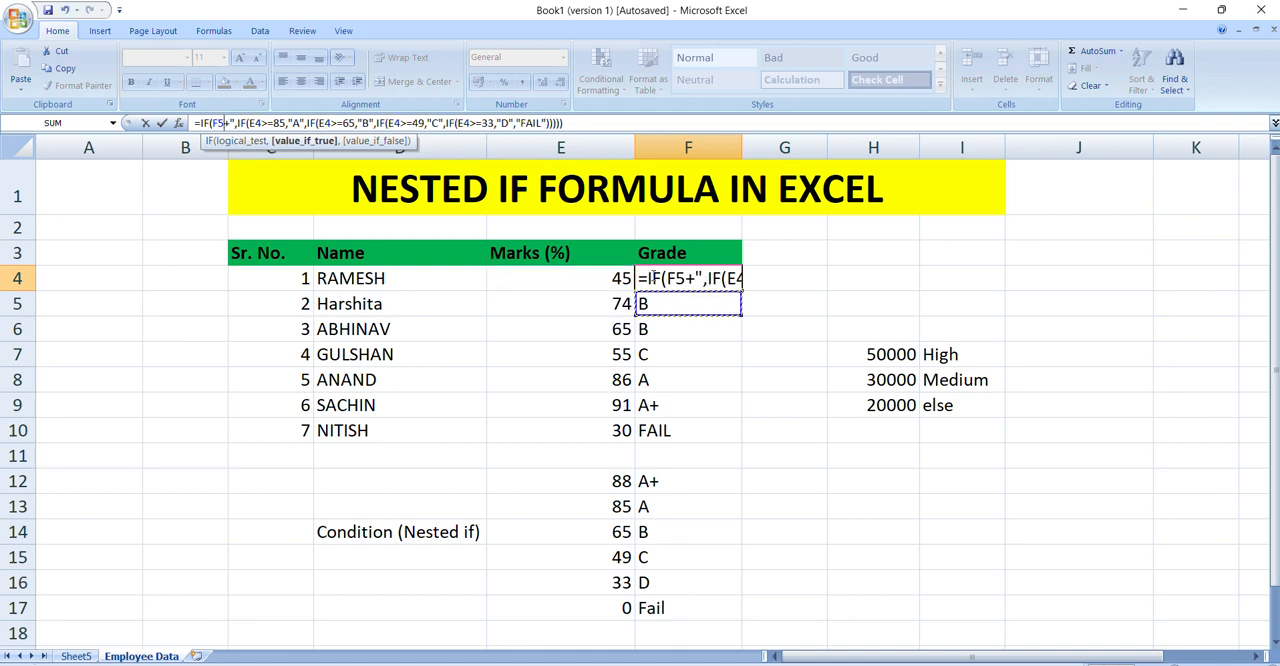
{"action": "left_click_drag", "start_coordinate": [563, 122], "coordinate": [218, 118]}
{"action": "key", "text": "Escape"}
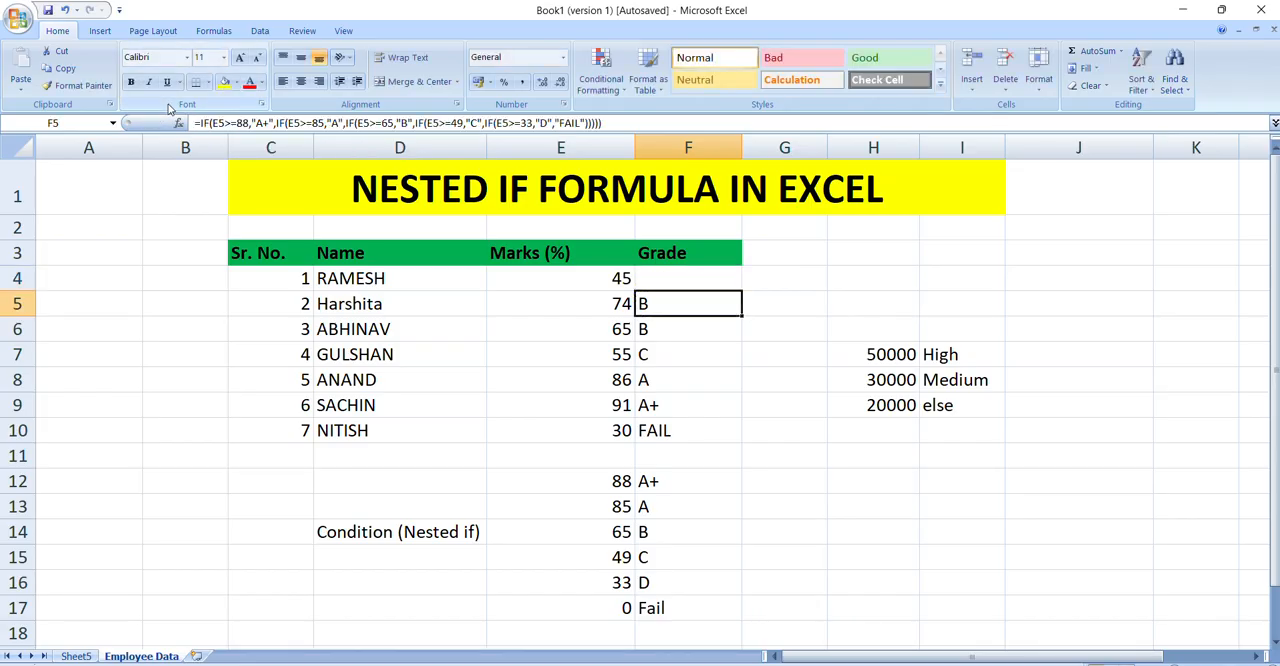